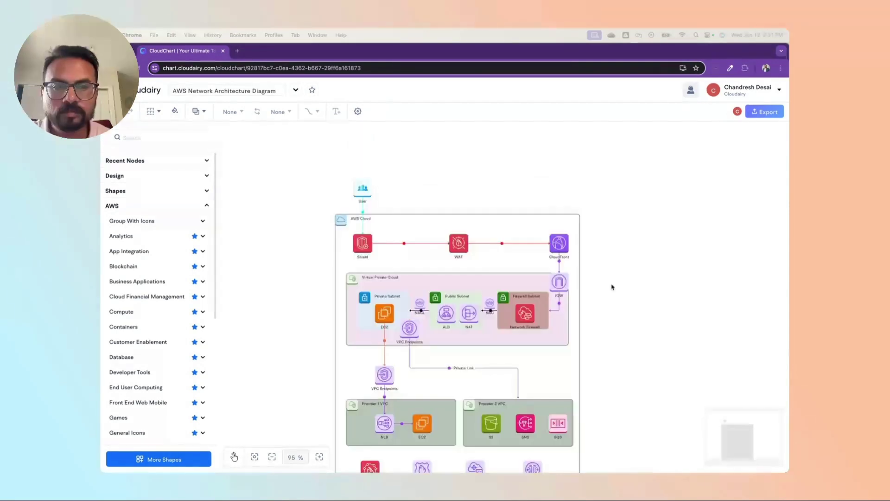
Turn the diagram's flow animation off and back on in the chart settings.
scroll(612, 287, down, 1)
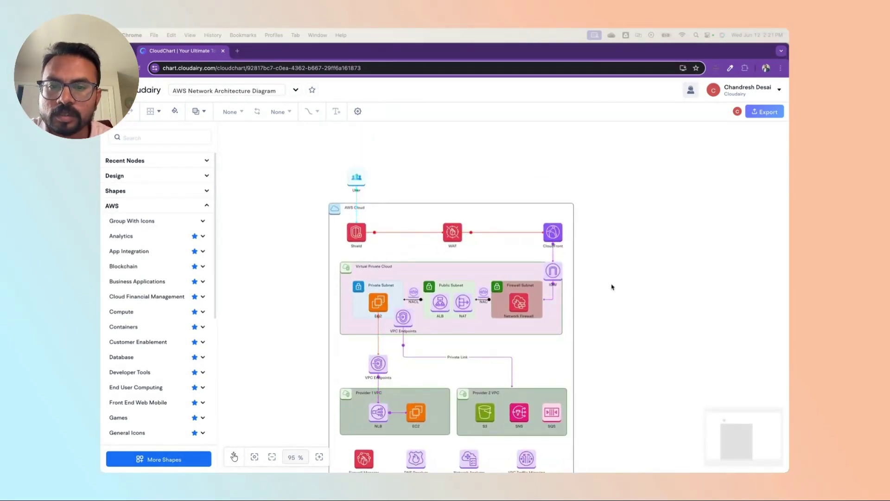
scroll(612, 287, down, 1)
scroll(612, 287, down, 1)
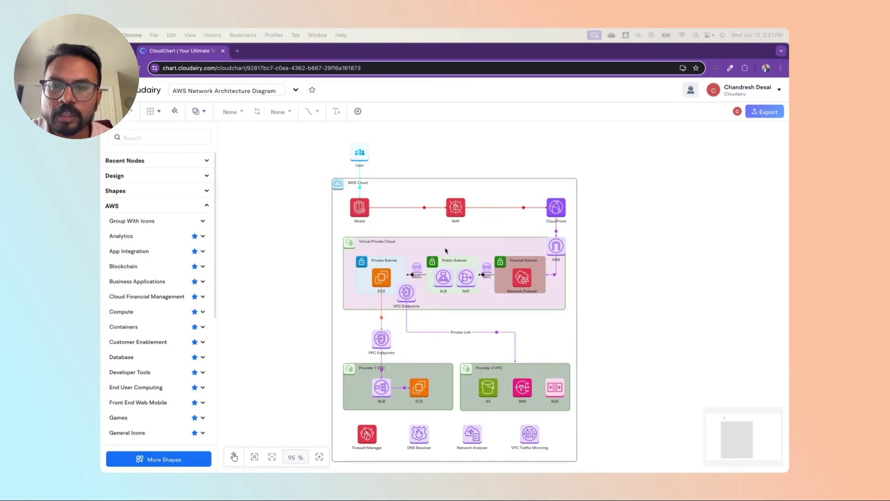
scroll(446, 250, down, 1)
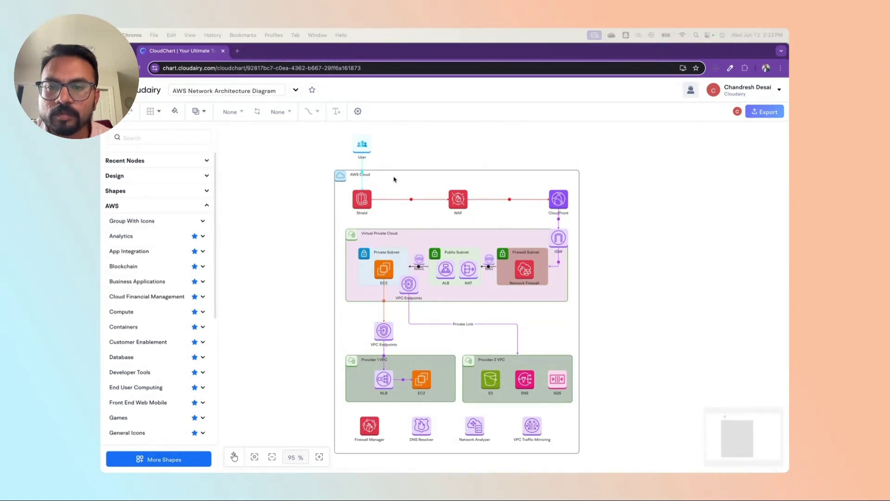
click(357, 111)
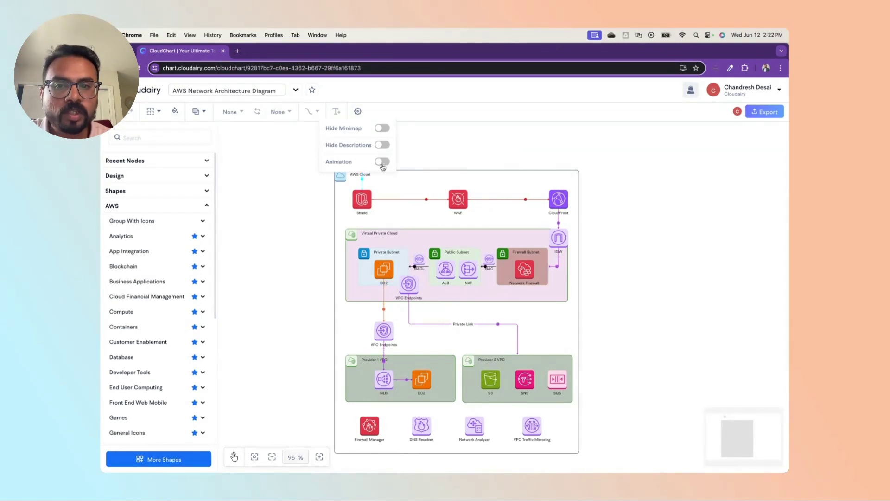
click(382, 162)
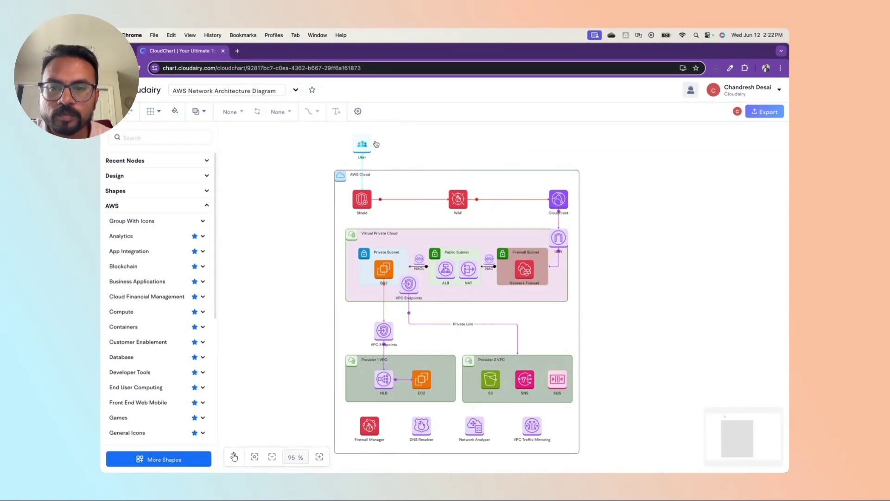
click(358, 113)
click(382, 162)
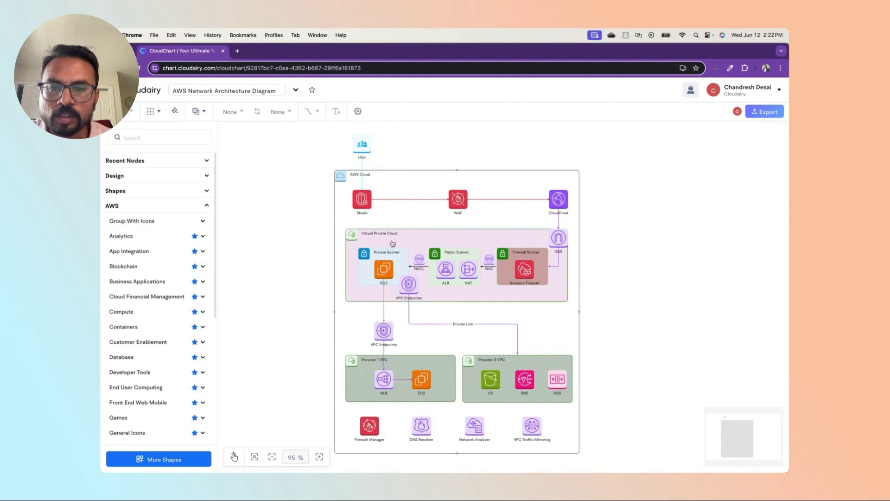
click(357, 111)
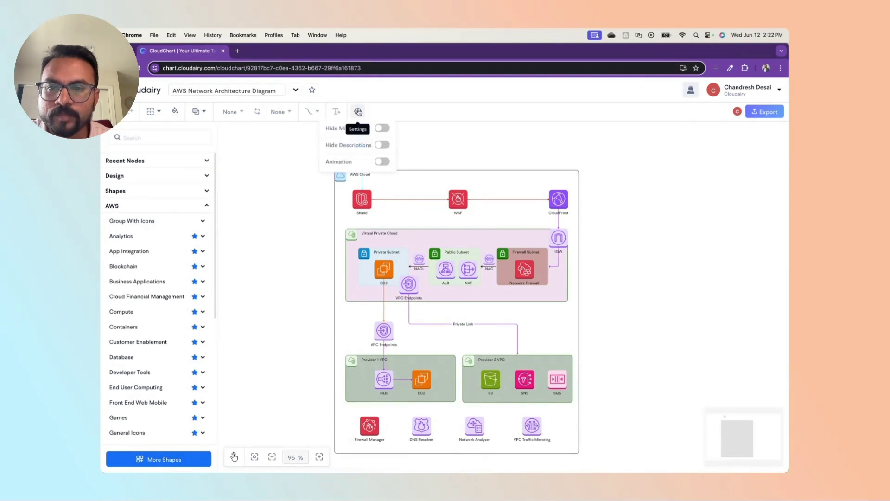
click(383, 162)
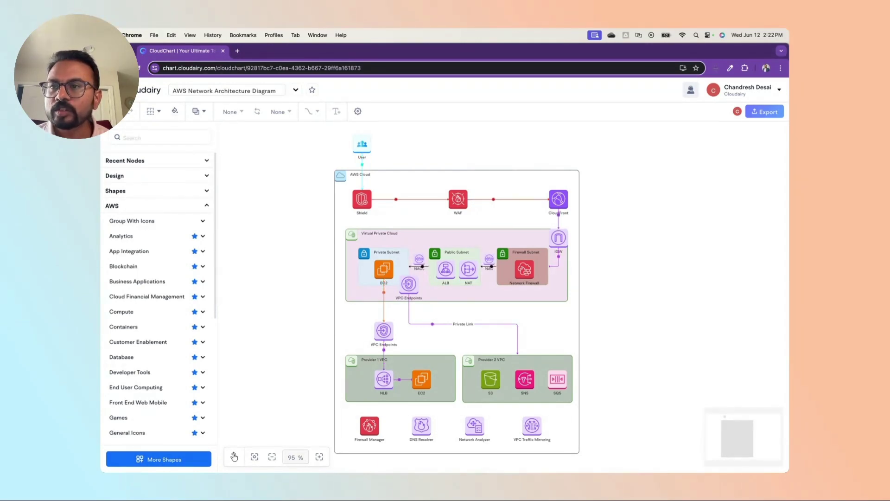
Return to the home page and start creating a new chart.
click(148, 90)
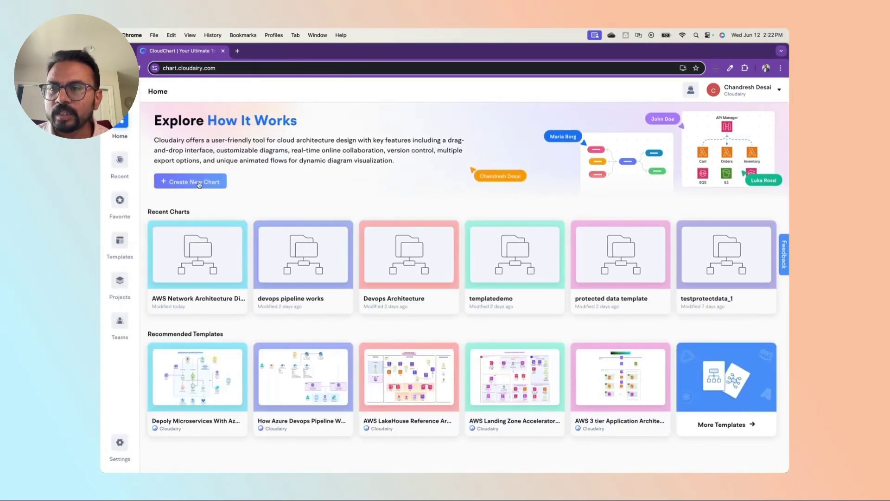
click(216, 182)
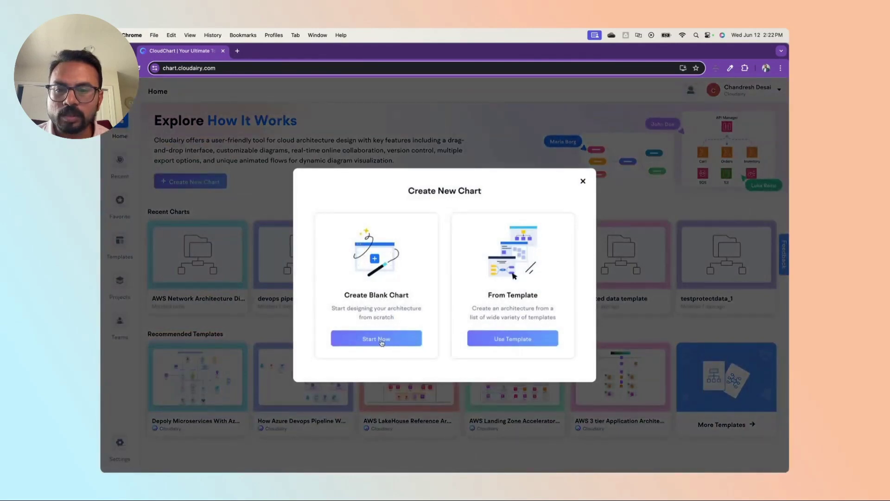
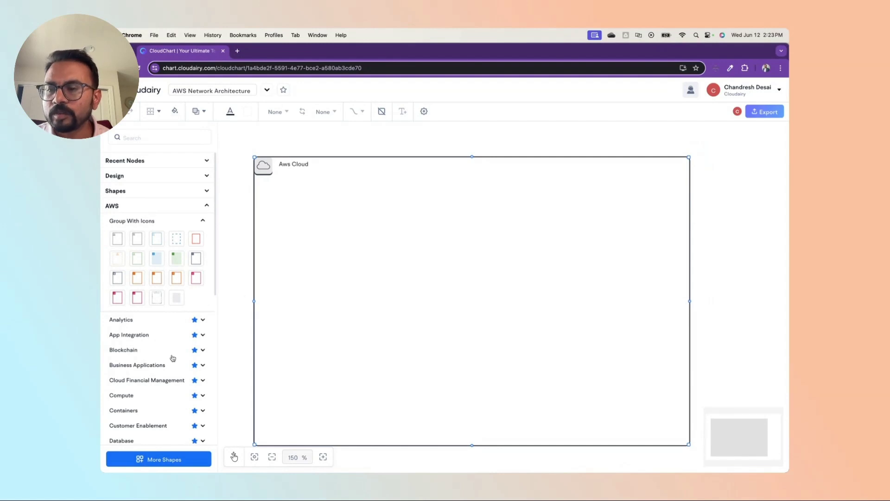
Place the uploaded User.svg icon above the Aws Cloud group near its upper-left corner and label it User.
scroll(162, 362, down, 8)
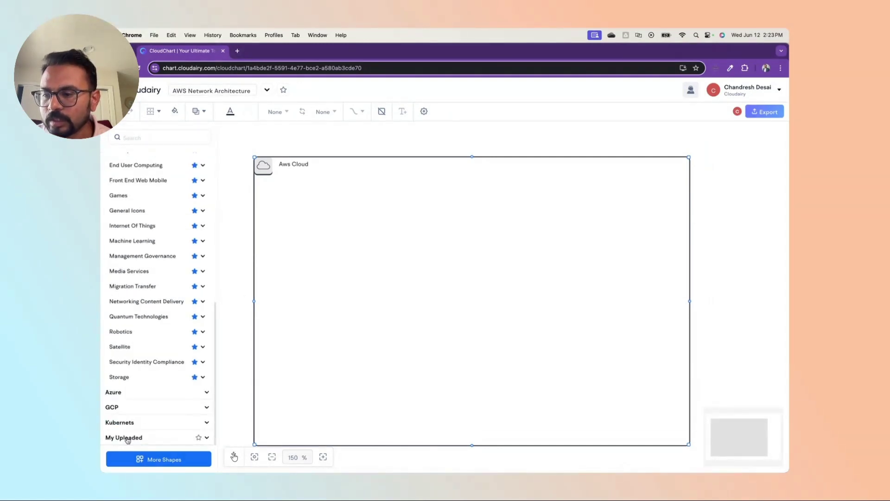
scroll(127, 439, down, 2)
mouse_move(113, 431)
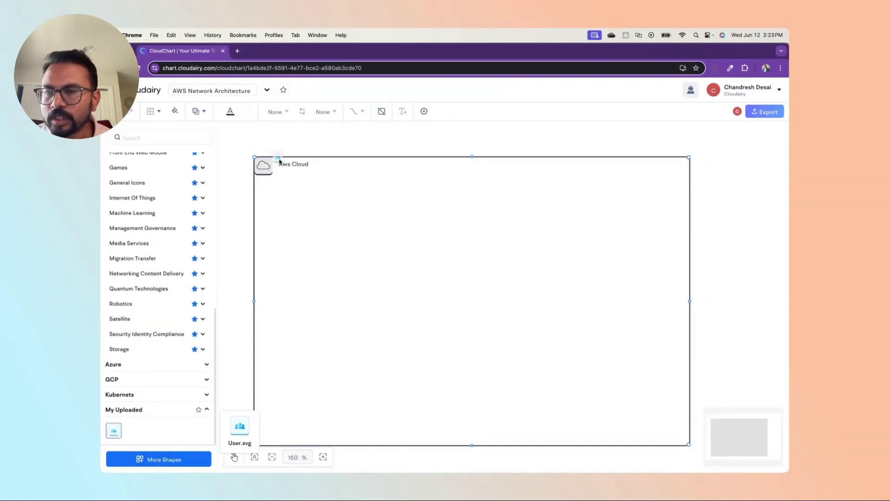
click(295, 139)
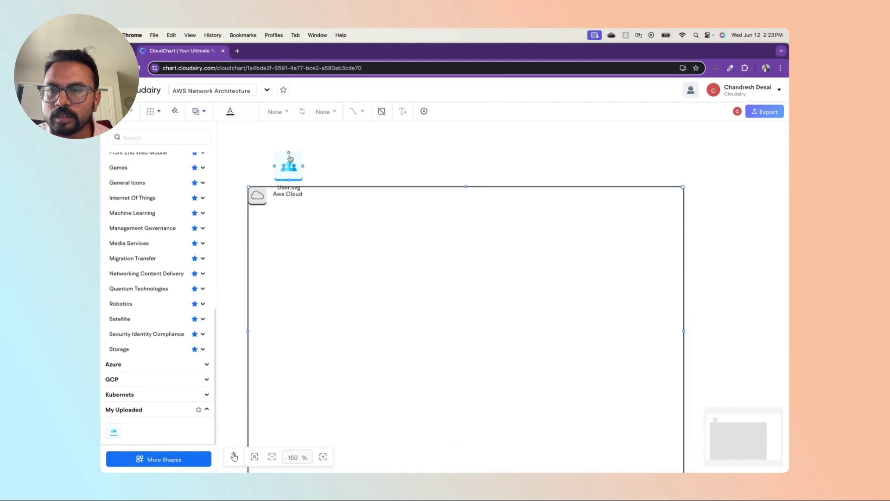
drag(307, 139, 308, 144)
double_click(306, 169)
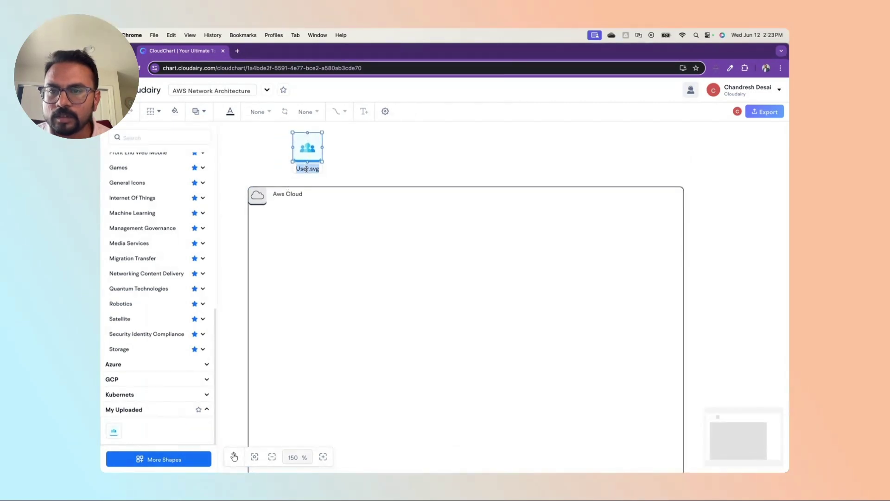
text(Use)
click(392, 317)
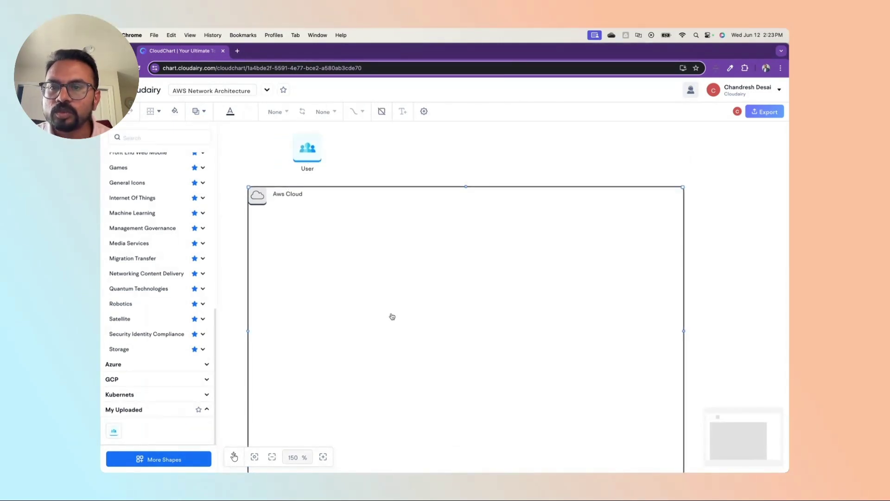
Rename the Aws Cloud group as AWS.
double_click(287, 197)
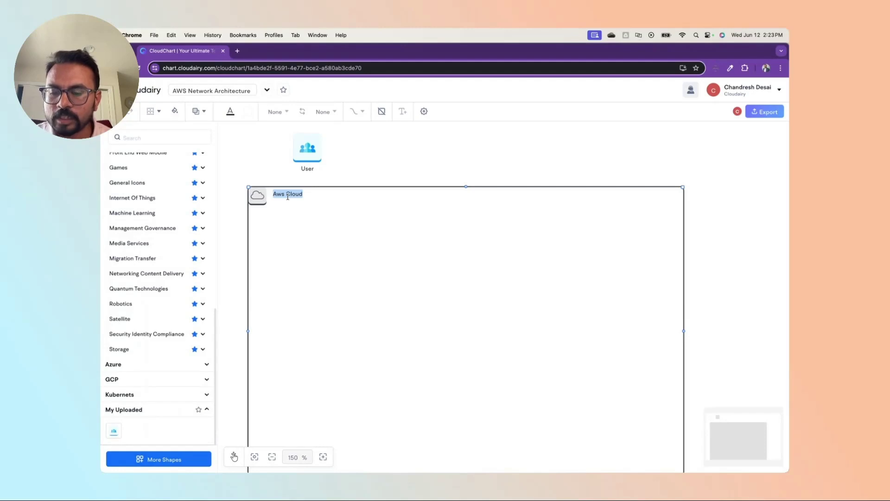
text(AWS)
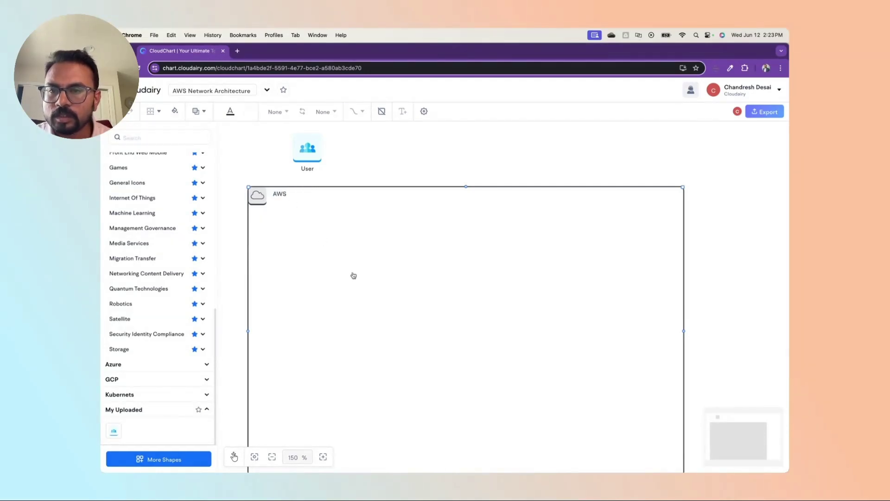
click(354, 274)
Search the shape library for shield and place the Shield icon inside the AWS group, directly below User.
scroll(354, 275, down, 2)
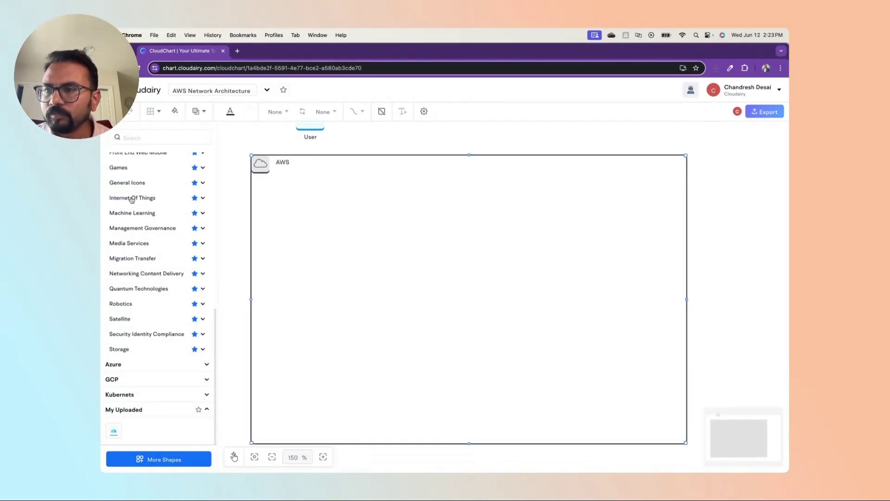
scroll(131, 198, up, 10)
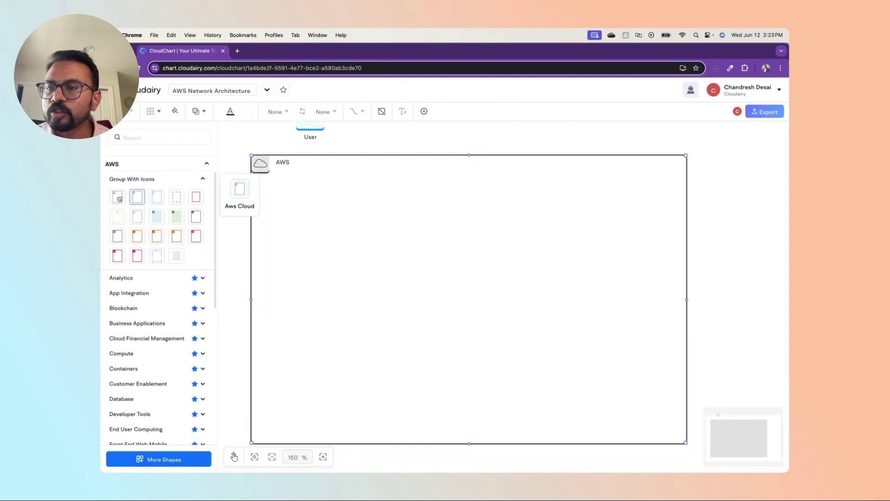
scroll(133, 173, up, 2)
click(131, 139)
text(shie)
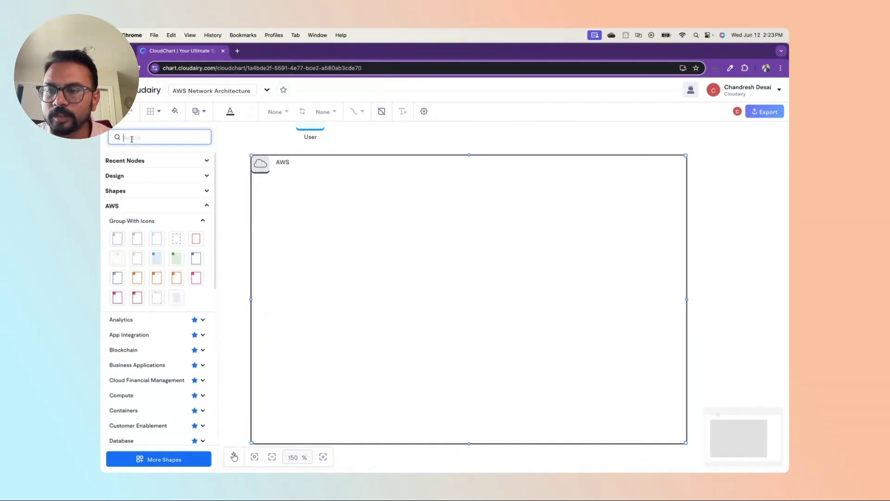
text(ld)
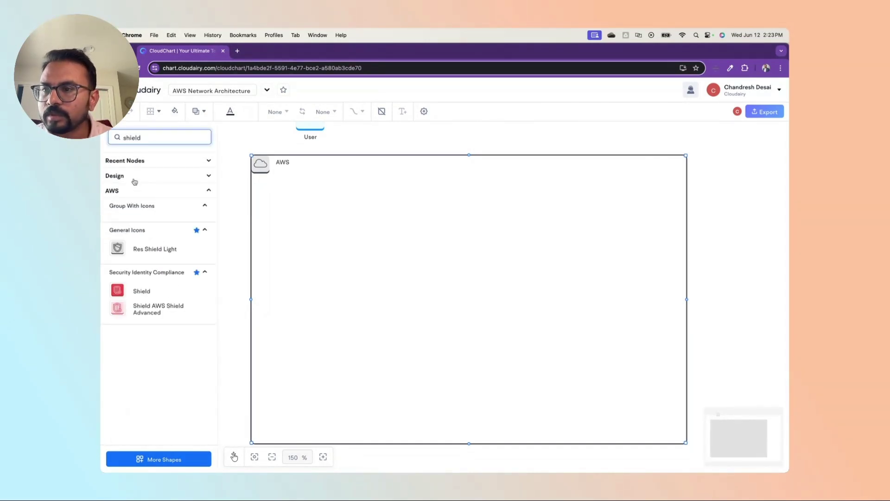
drag(117, 289, 308, 219)
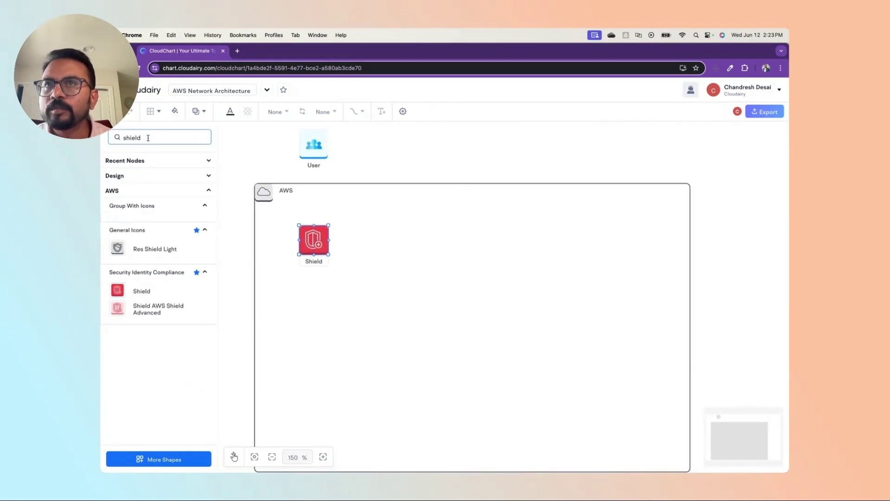
Search the shapes for WAF and place the WAF icon in the AWS group, level with Shield and midway across.
drag(149, 137, 115, 139)
text(W)
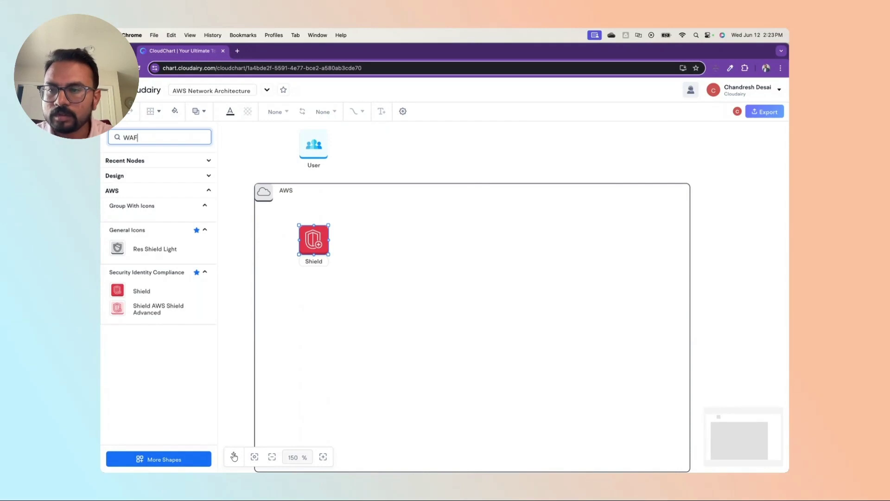
text(AF)
drag(118, 248, 476, 248)
Search the shapes for cloudfront and place the CloudFront icon to the right of WAF in the same row.
drag(145, 138, 101, 137)
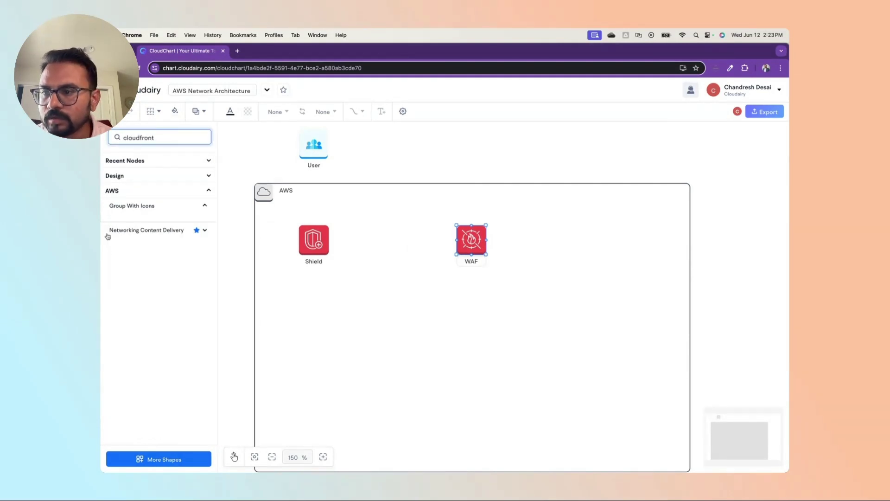
click(168, 235)
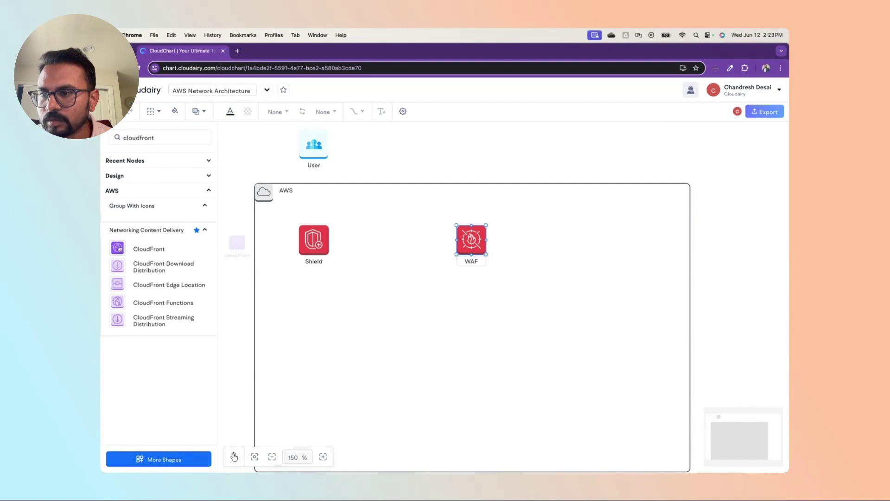
drag(117, 248, 634, 235)
Search for virtual, add a Virtual Private Cloud group below the Shield icon, and widen it to extend past CloudFront.
scroll(606, 338, down, 2)
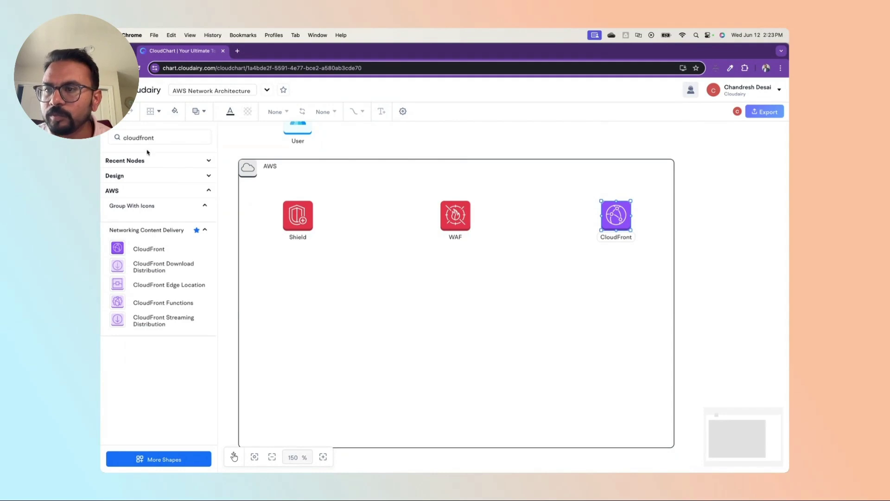
click(157, 137)
double_click(157, 138)
text(virtual)
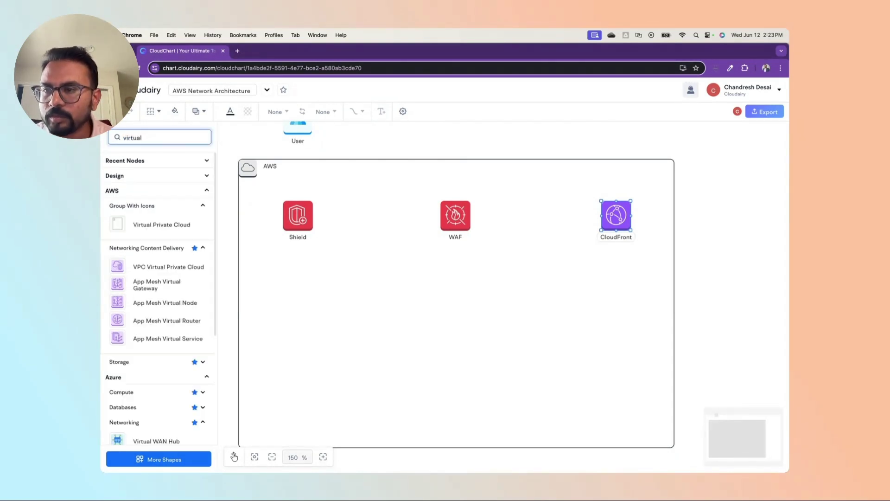
drag(118, 224, 339, 342)
scroll(374, 402, down, 5)
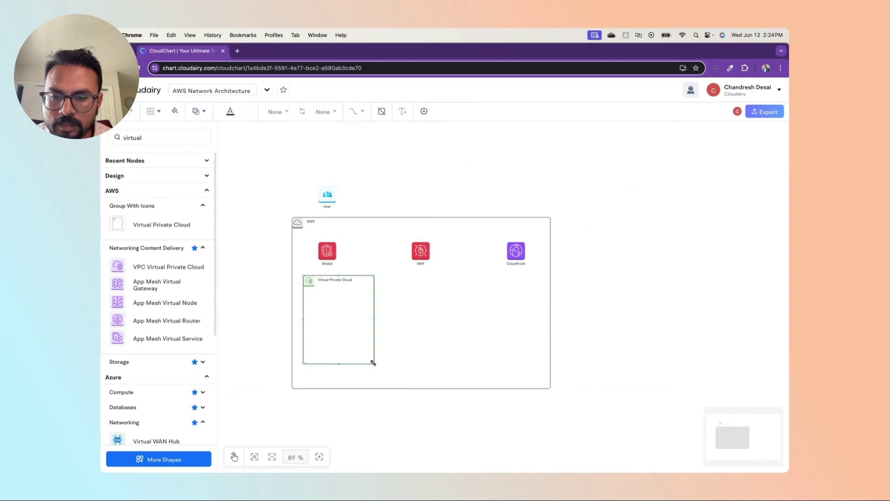
drag(373, 362, 538, 372)
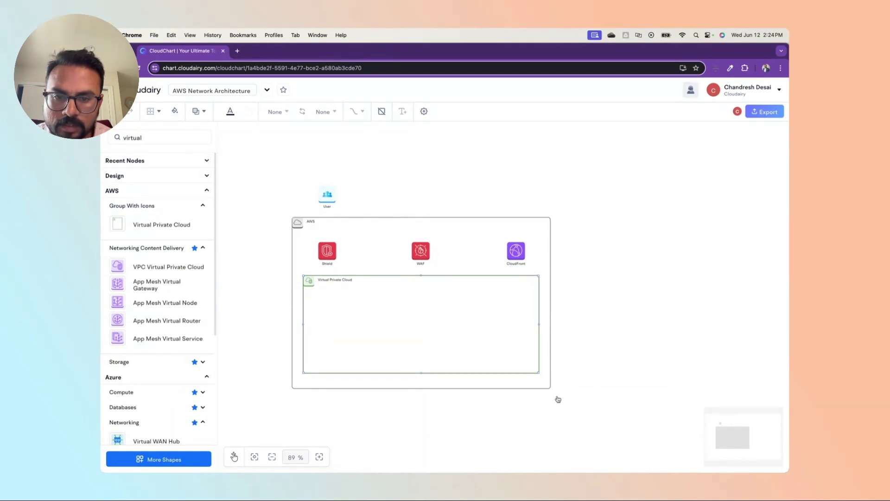
Extend the AWS group well below the Virtual Private Cloud group, and make that inner group slightly shorter and wider.
click(550, 388)
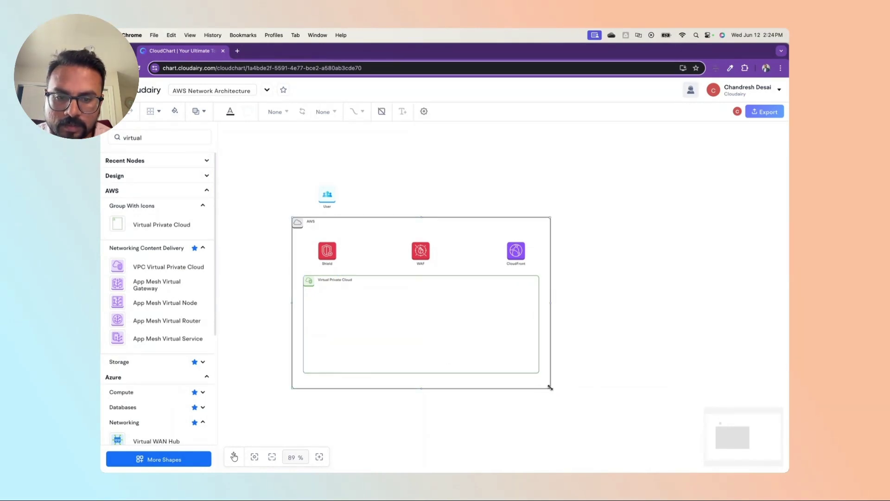
drag(550, 387, 555, 478)
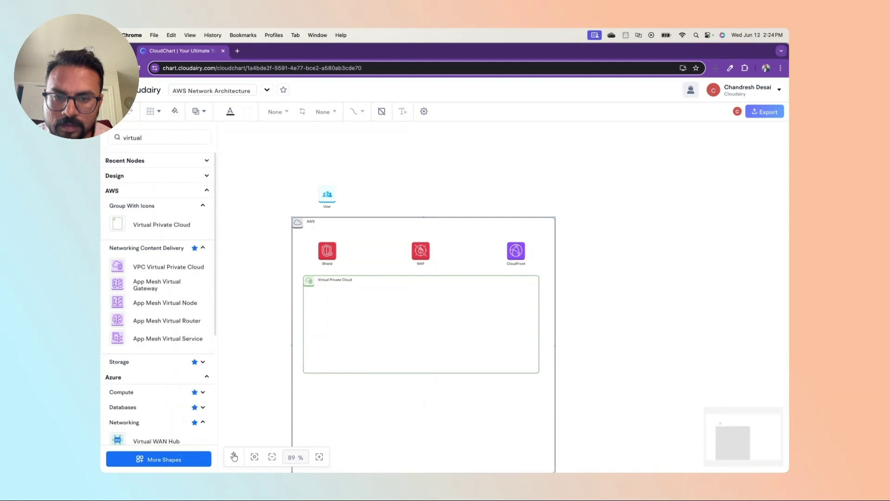
scroll(493, 350, down, 3)
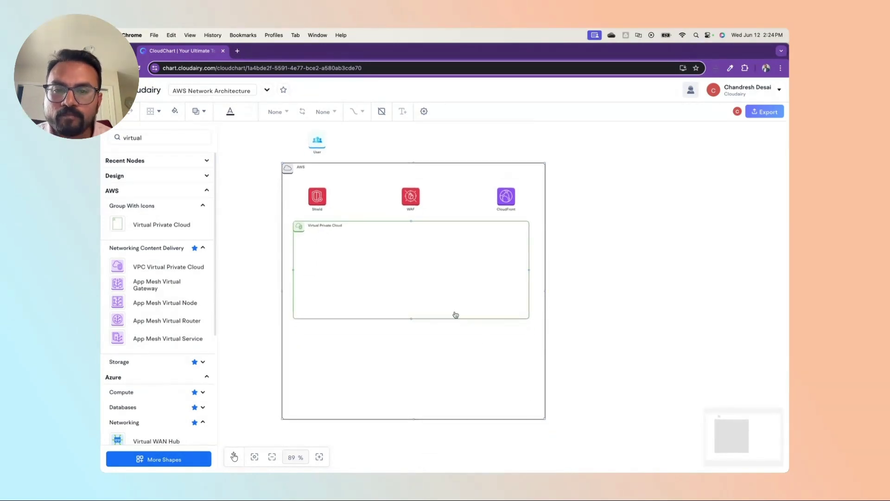
click(456, 315)
drag(529, 318, 533, 304)
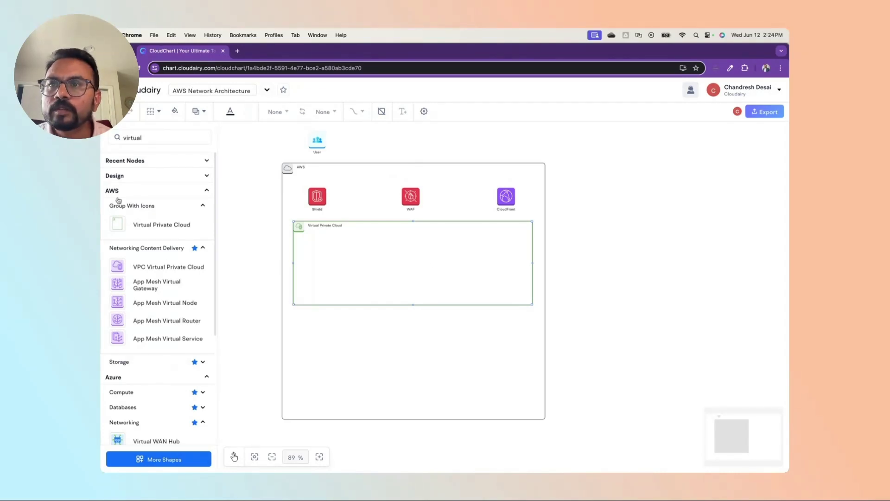
Search the shapes for subnet, place a Public Subnet in the left part of the Virtual Private Cloud, and shrink it to fit inside.
click(127, 133)
drag(147, 138, 105, 140)
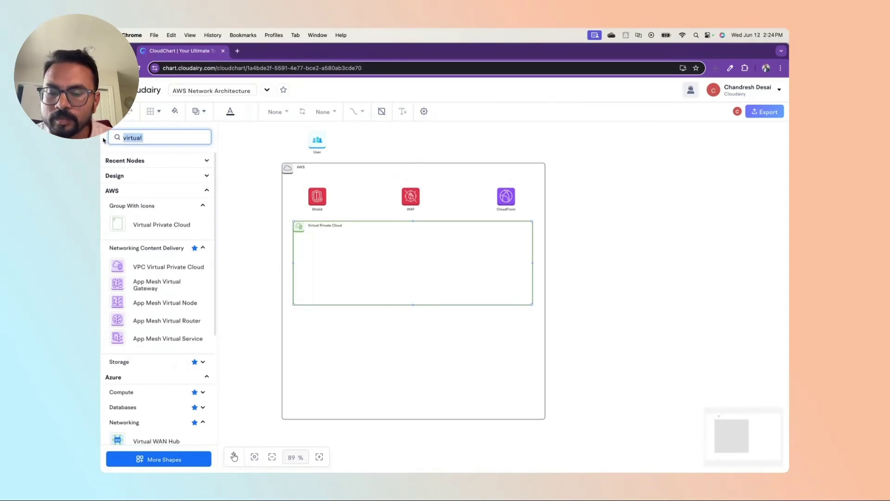
text(sub)
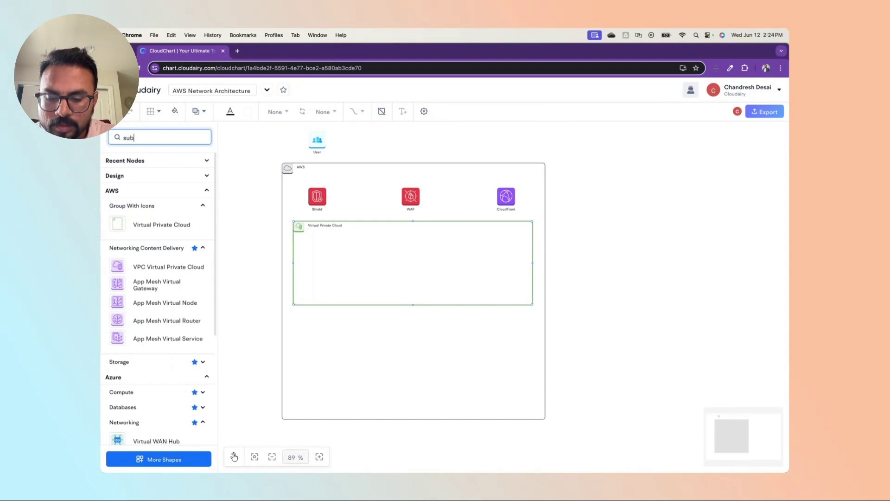
text(net)
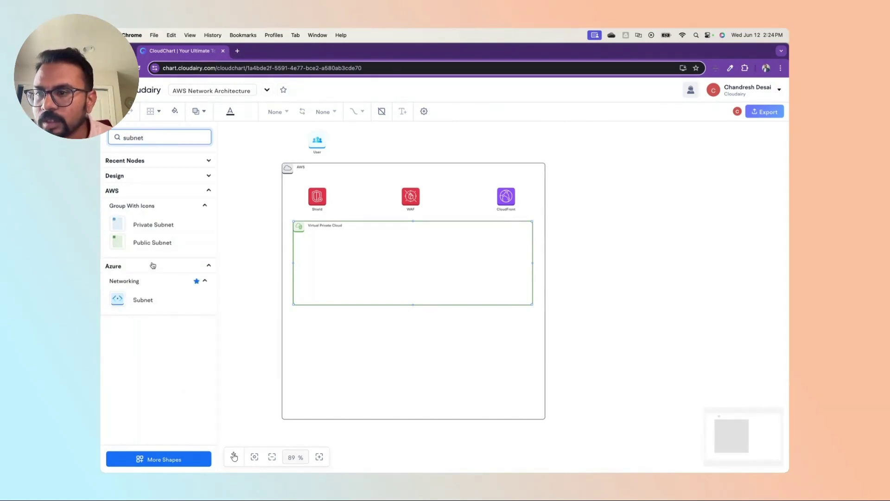
mouse_move(119, 247)
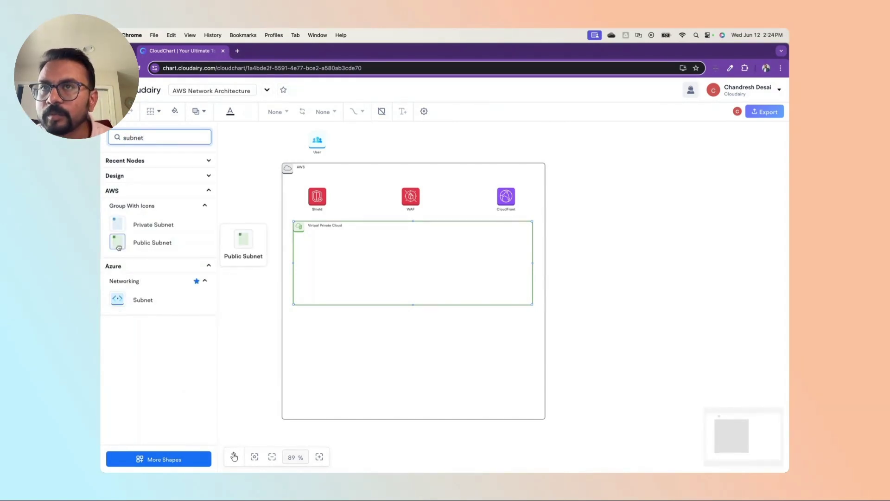
drag(118, 247, 355, 278)
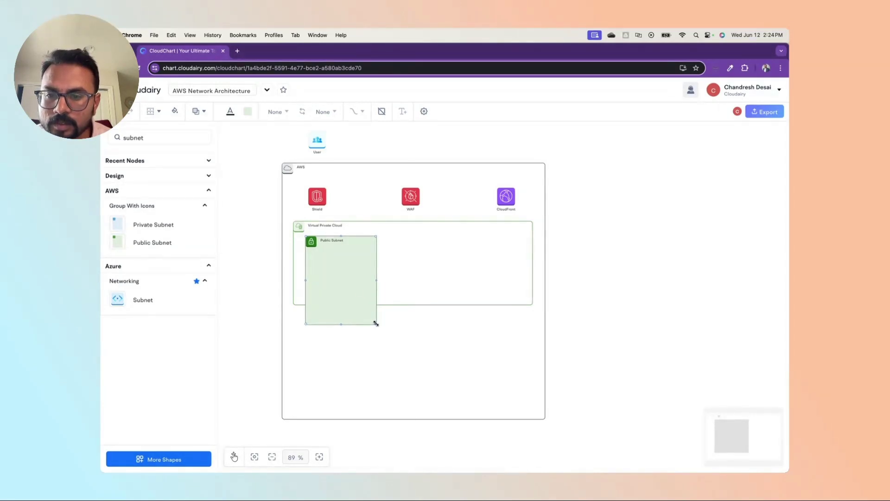
drag(376, 324, 367, 282)
Widen the AWS and Virtual Private Cloud groups to the right, and shift the Public Subnet to align with the Shield icon.
click(531, 189)
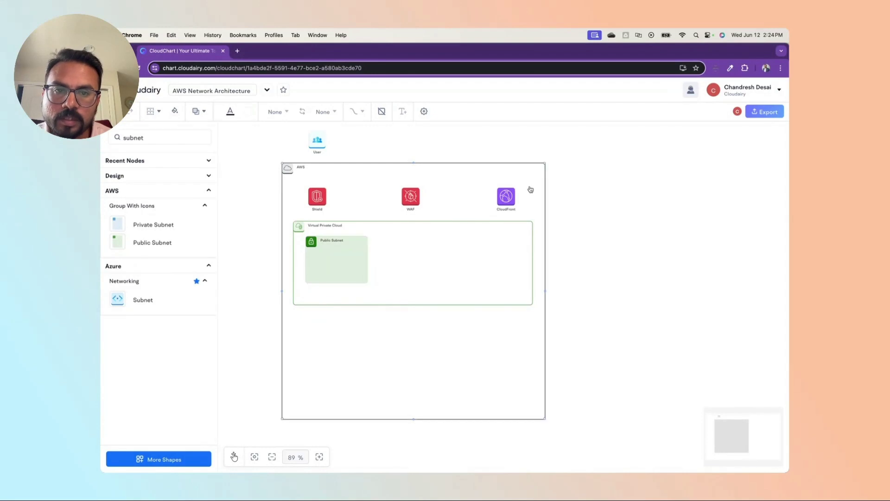
drag(574, 165, 600, 162)
click(476, 260)
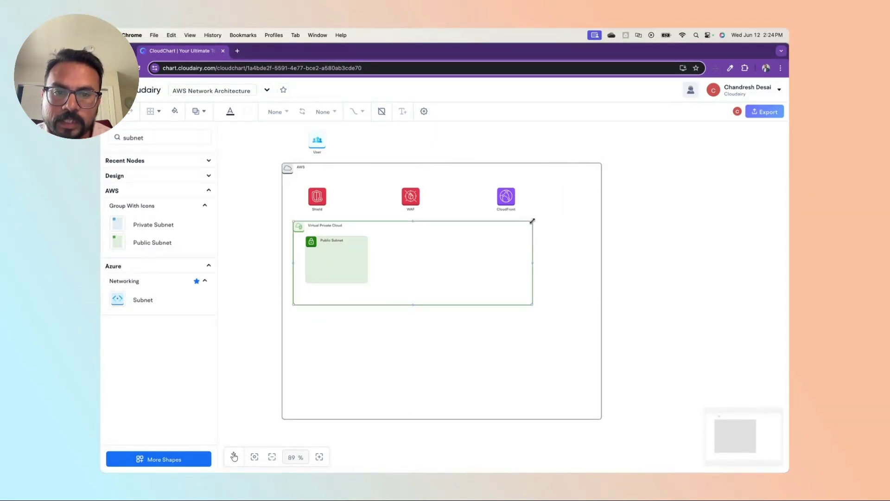
drag(532, 221, 585, 223)
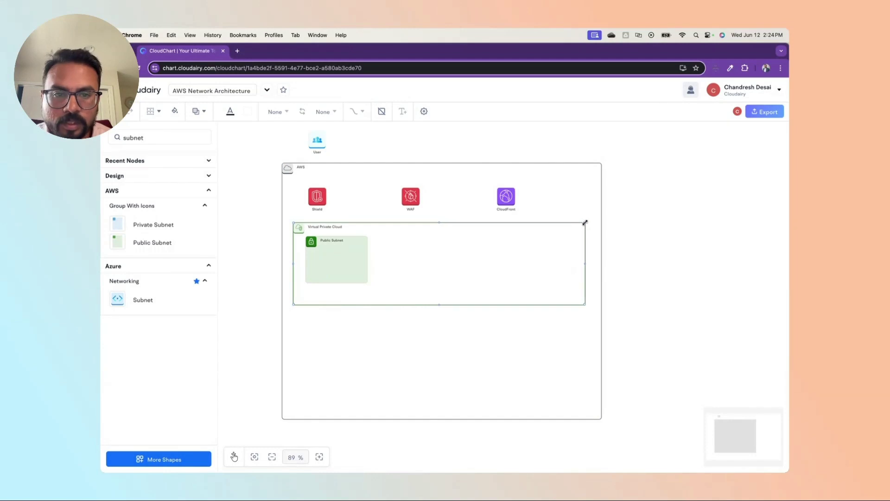
drag(351, 267, 372, 290)
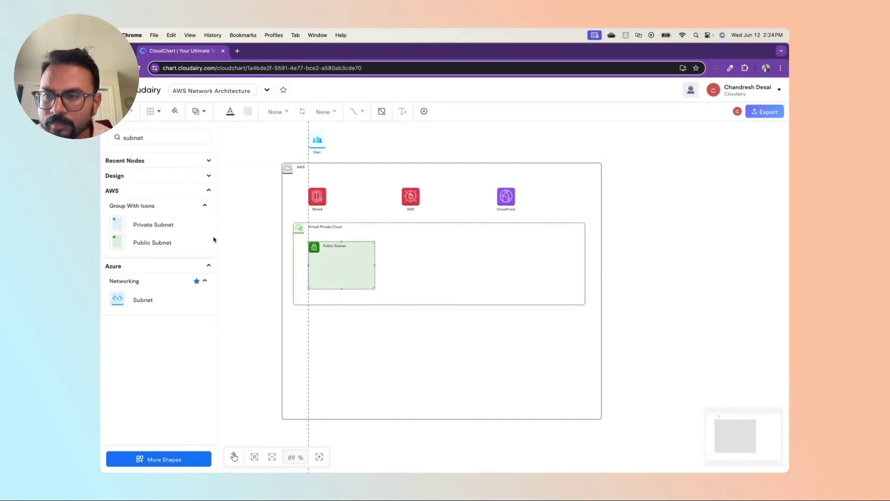
Add a second Public Subnet at the right end of the Virtual Private Cloud, shortened to match the first, and rename it Firewall Subnet.
mouse_move(117, 238)
drag(117, 240, 450, 297)
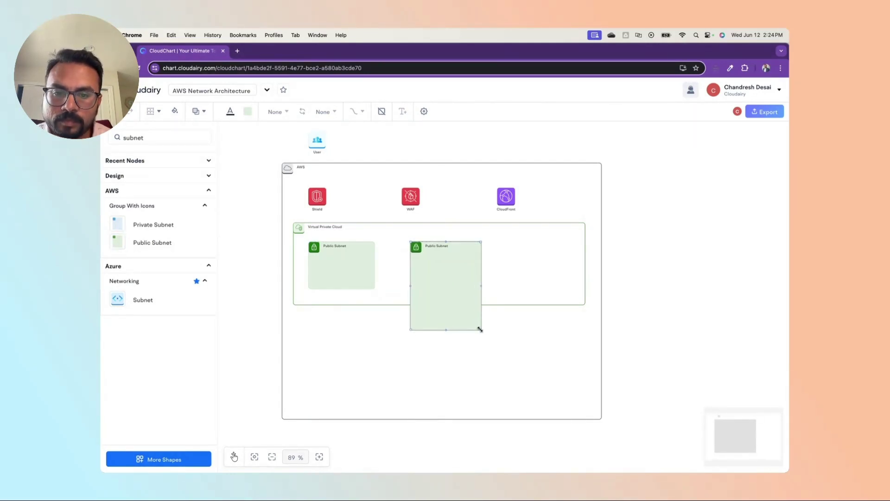
drag(480, 330, 481, 289)
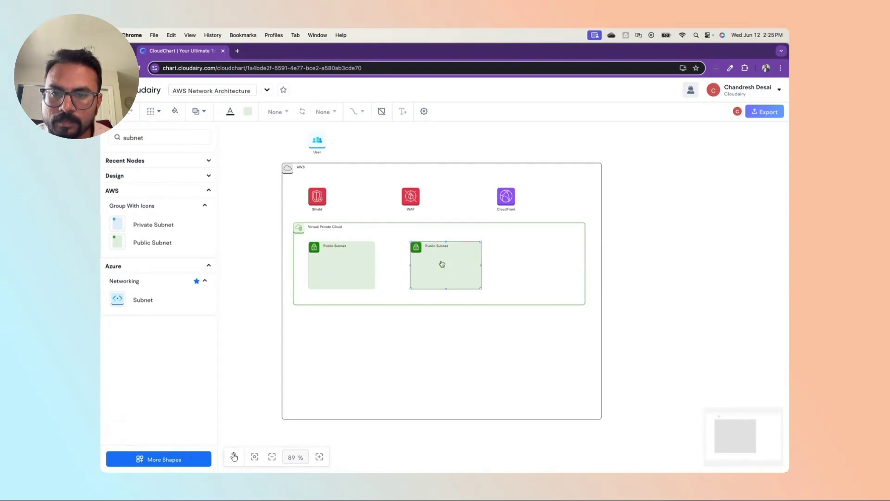
drag(442, 264, 531, 260)
double_click(525, 243)
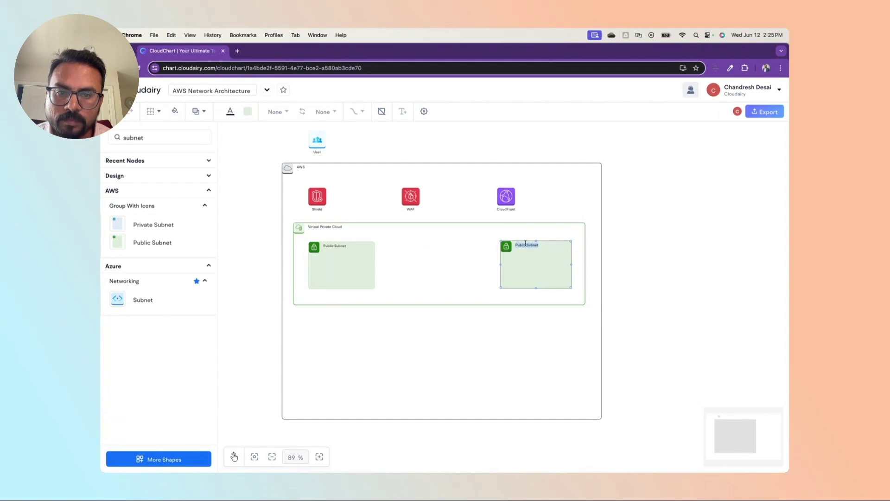
text(Pr)
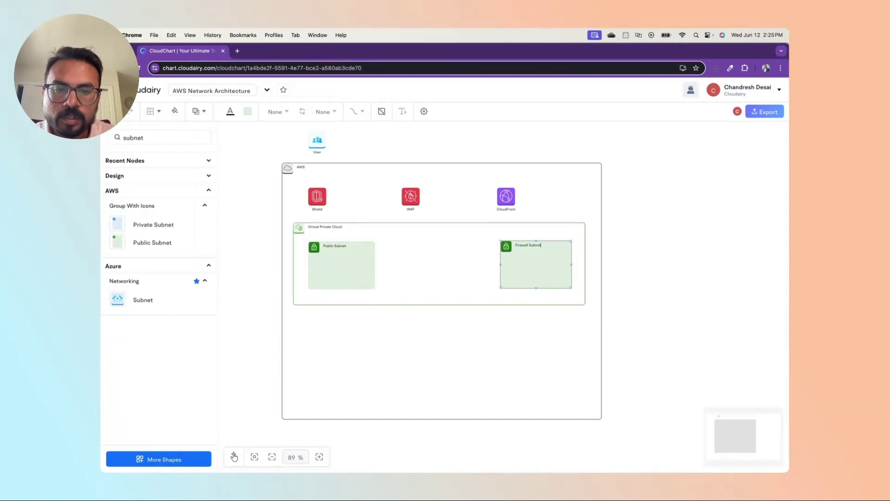
click(453, 267)
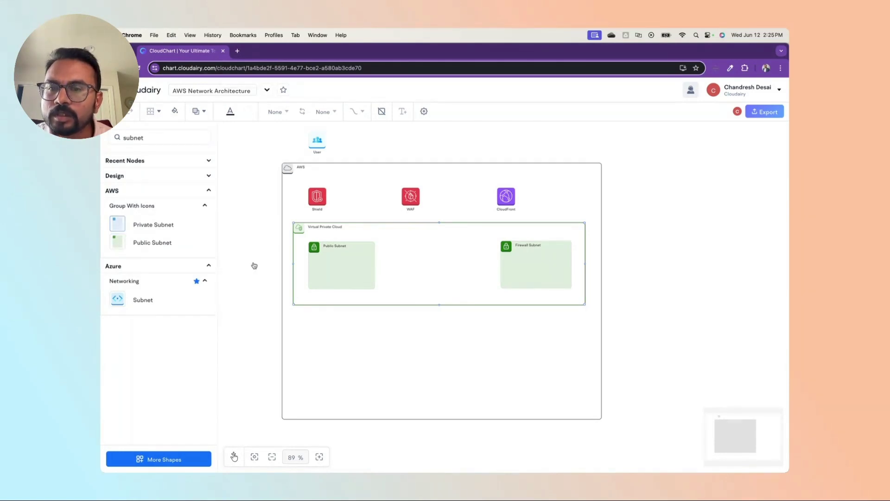
Move the Public Subnet to the middle and add a Private Subnet of similar height in its former place.
drag(334, 266, 418, 265)
drag(119, 227, 347, 277)
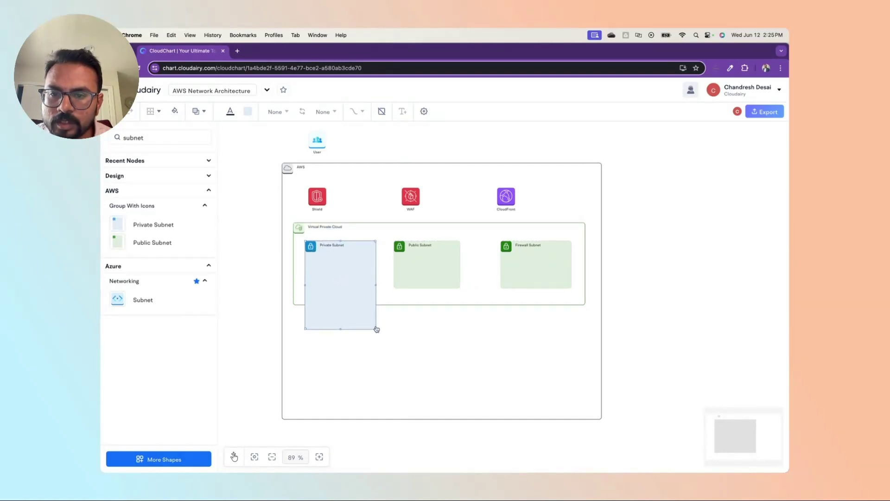
drag(375, 328, 374, 287)
Centre the Public Subnet between its neighbours, and spread CloudFront and WAF to sit above the Firewall and Public Subnets.
drag(427, 276, 438, 269)
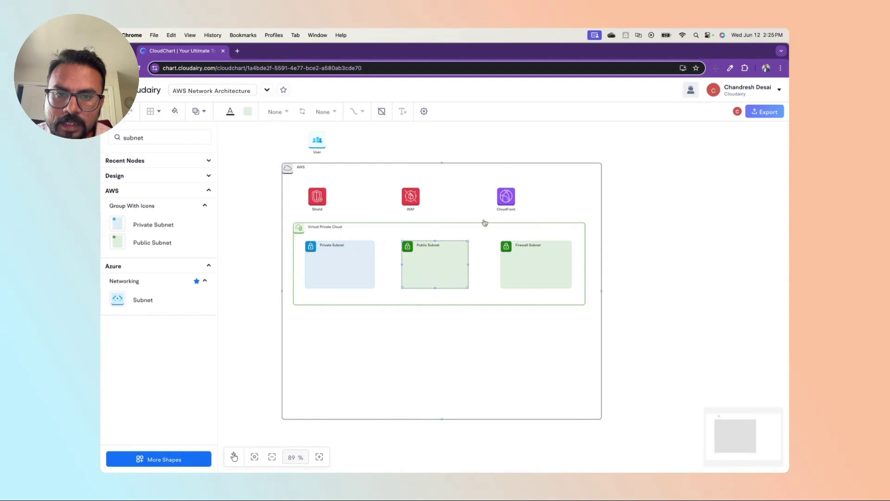
drag(509, 204, 565, 204)
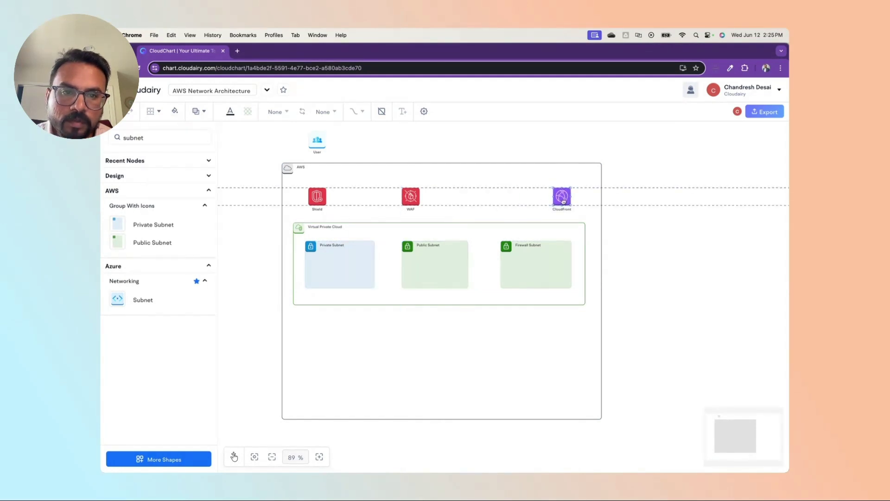
drag(416, 202, 440, 197)
Search the shapes for gateway and place the VPC Internet Gateway icon on the upper-right corner of the Virtual Private Cloud.
click(106, 139)
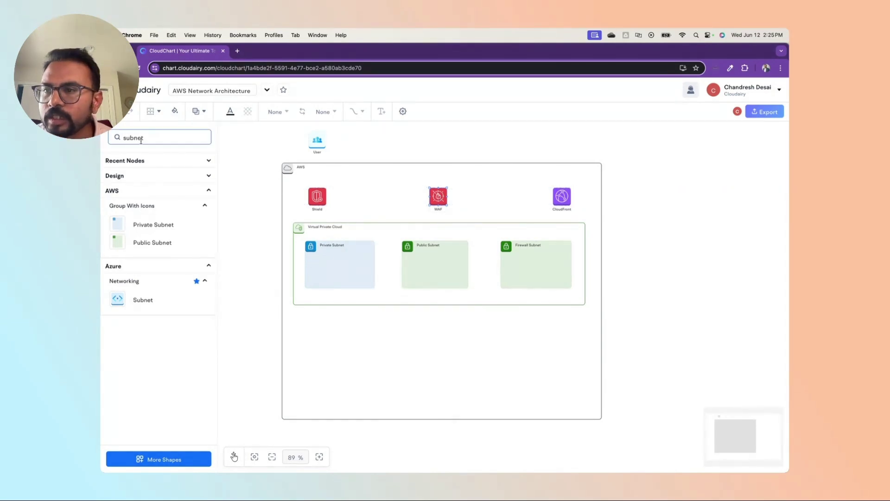
key(super+a)
text(g)
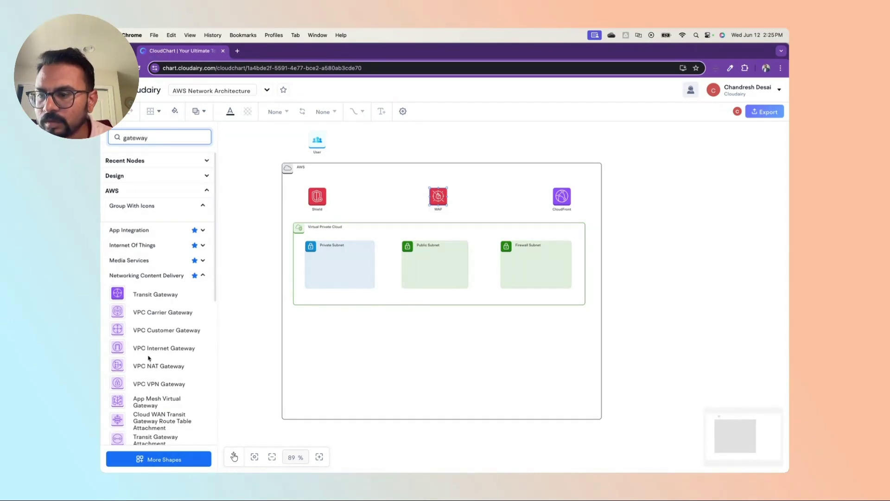
scroll(149, 358, down, 4)
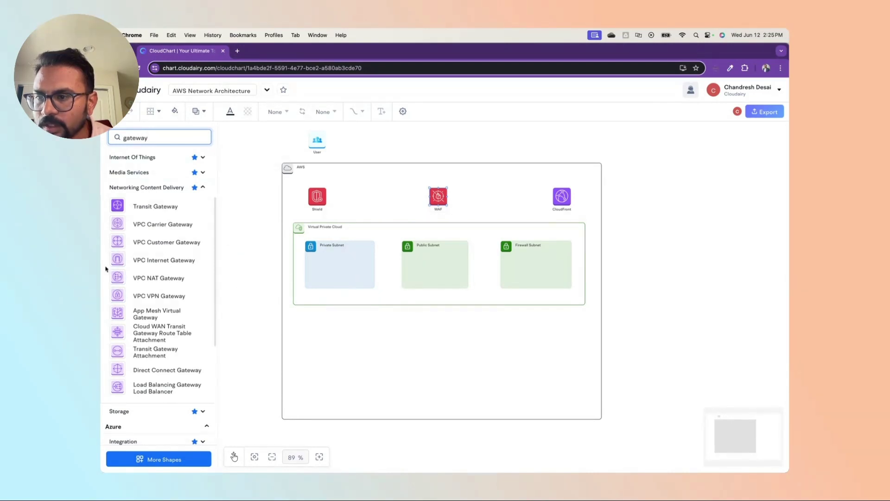
drag(118, 259, 576, 236)
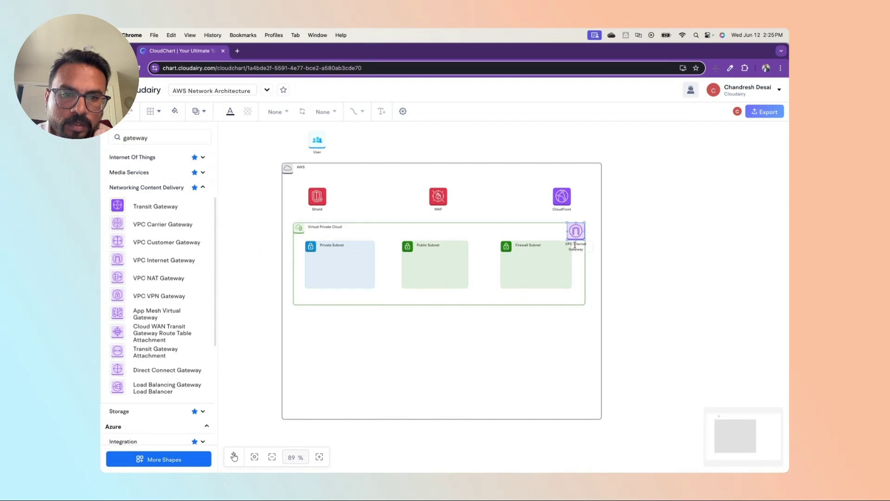
Rename the VPC Internet Gateway icon to IGW and shift the Firewall Subnet slightly left, clear of it.
double_click(575, 246)
key(BackSpace)
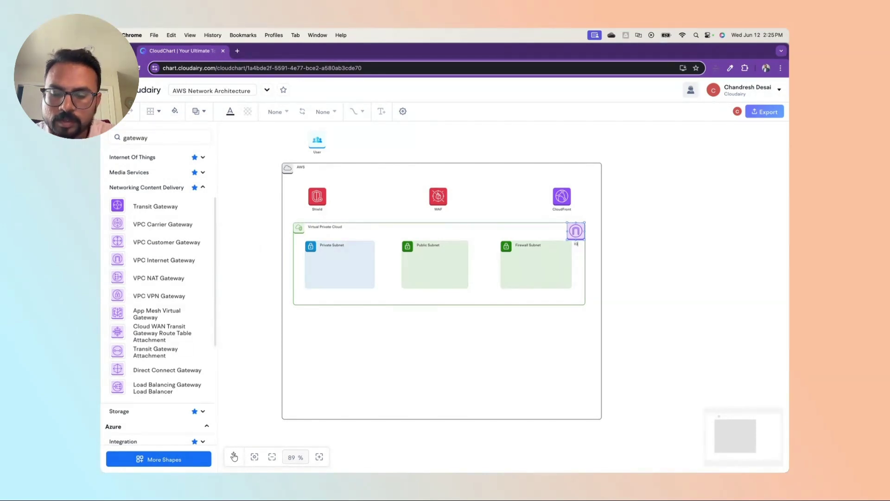
click(550, 375)
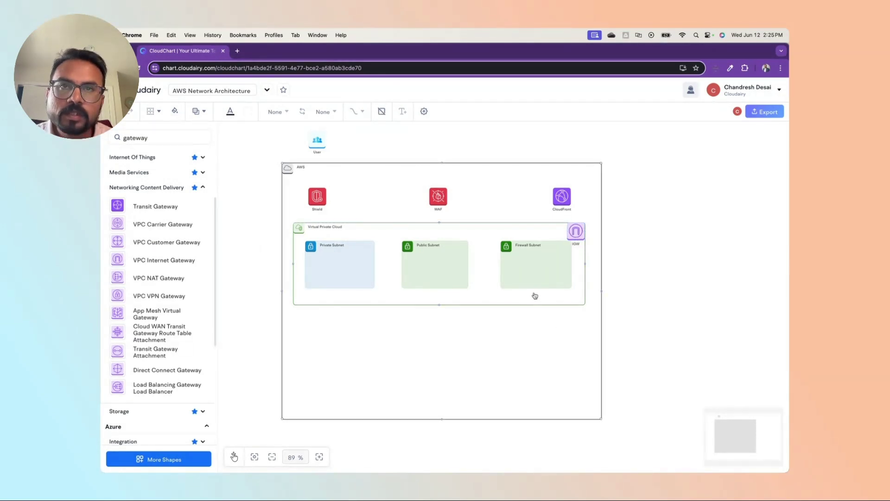
drag(516, 274, 508, 274)
click(420, 385)
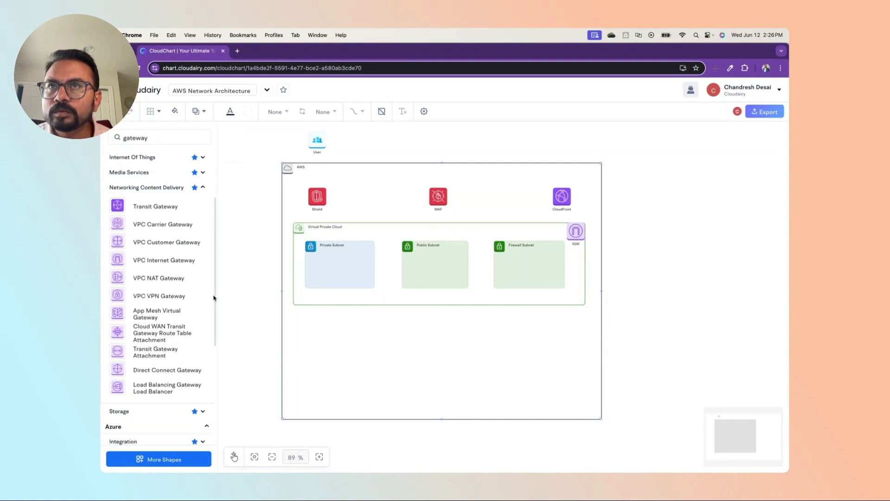
Search the shapes for EC2 and place the EC2 icon in the centre of the Private Subnet.
drag(150, 139, 125, 139)
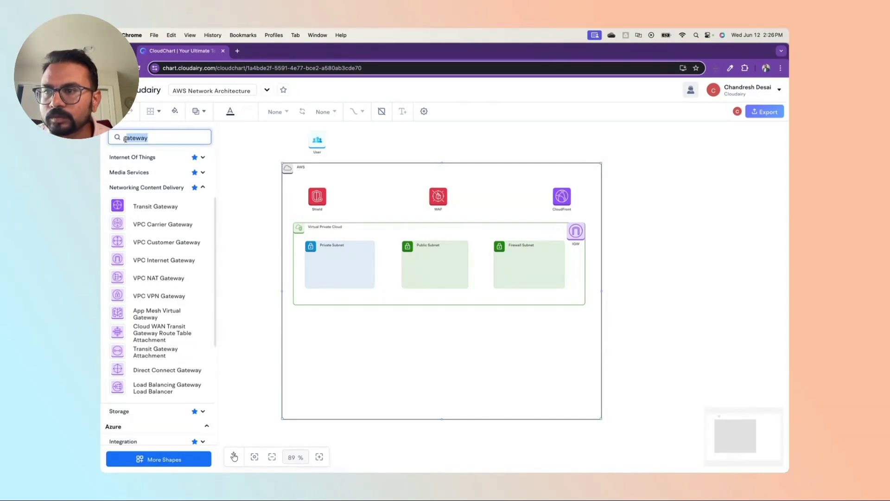
text(EC2)
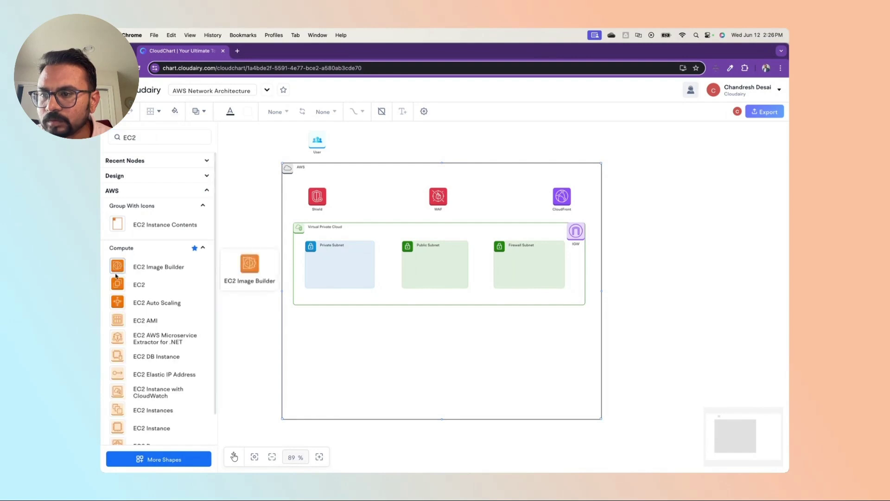
drag(117, 284, 341, 269)
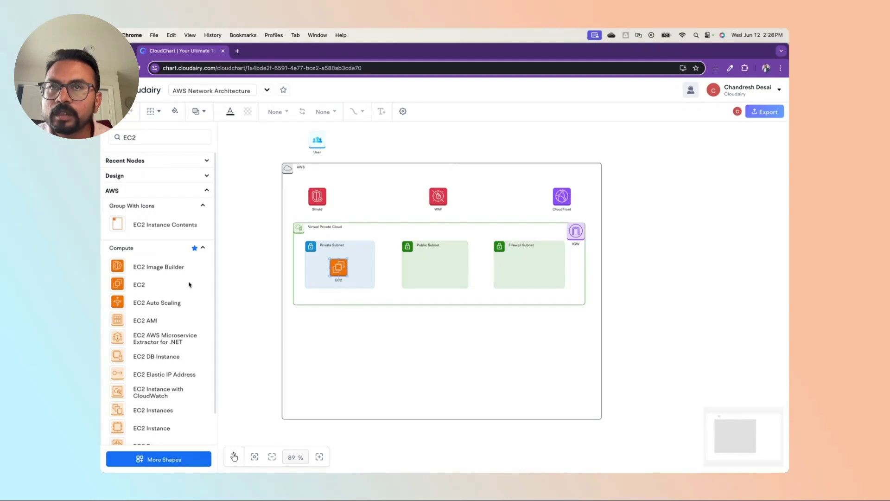
Search for load, place the Application Load Balancer icon in the Public Subnet's left half level with EC2, and label it ALB.
click(146, 139)
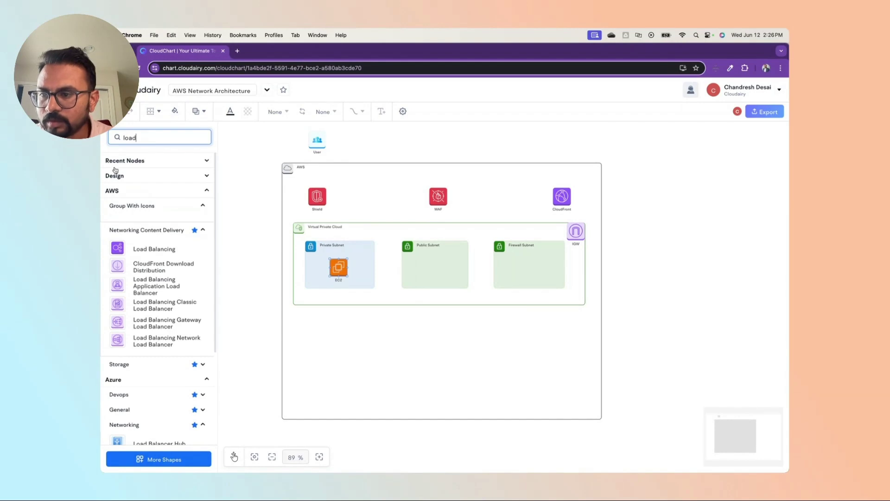
drag(134, 286, 419, 270)
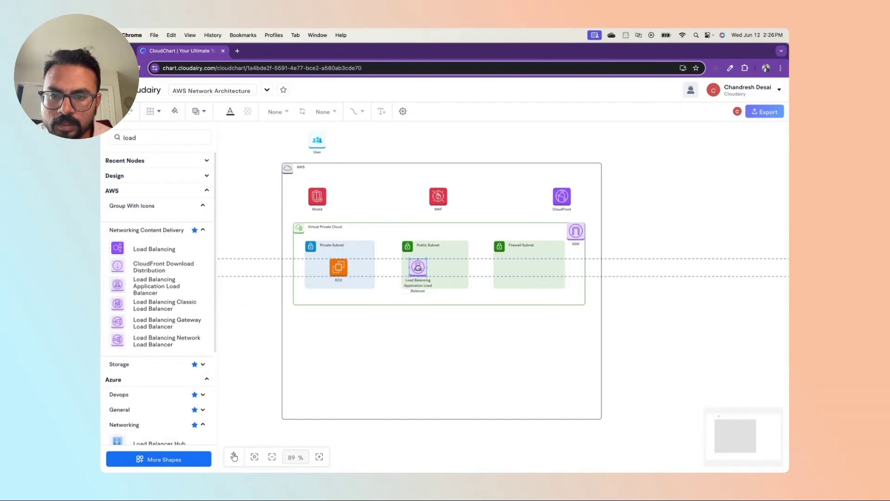
double_click(415, 283)
text(ALB)
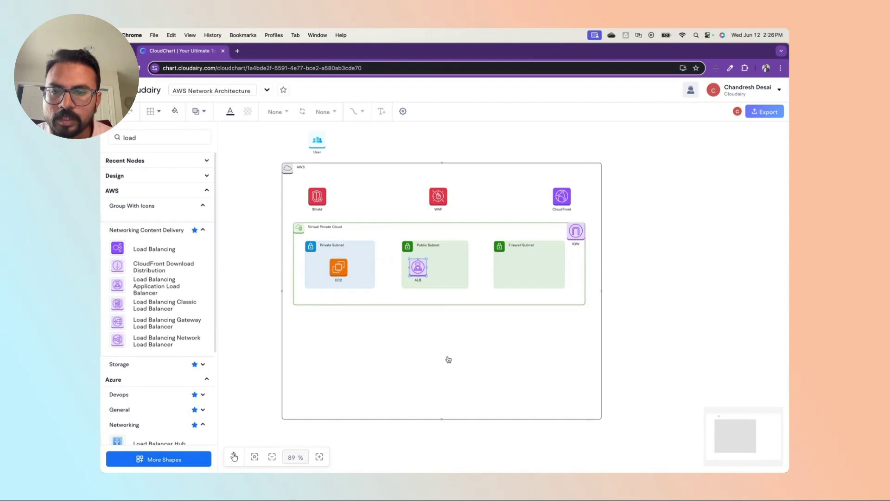
click(447, 360)
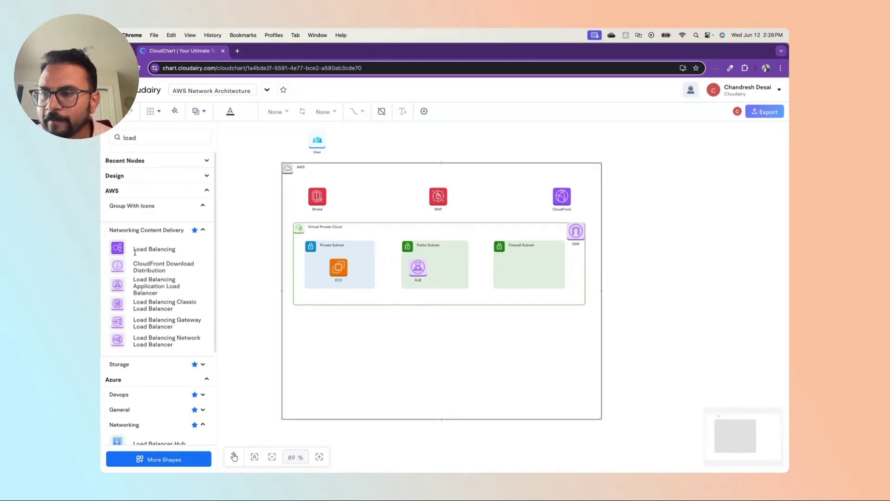
Search for nat, place the VPC NAT Gateway icon beside ALB in the Public Subnet, and label it NAT.
double_click(125, 136)
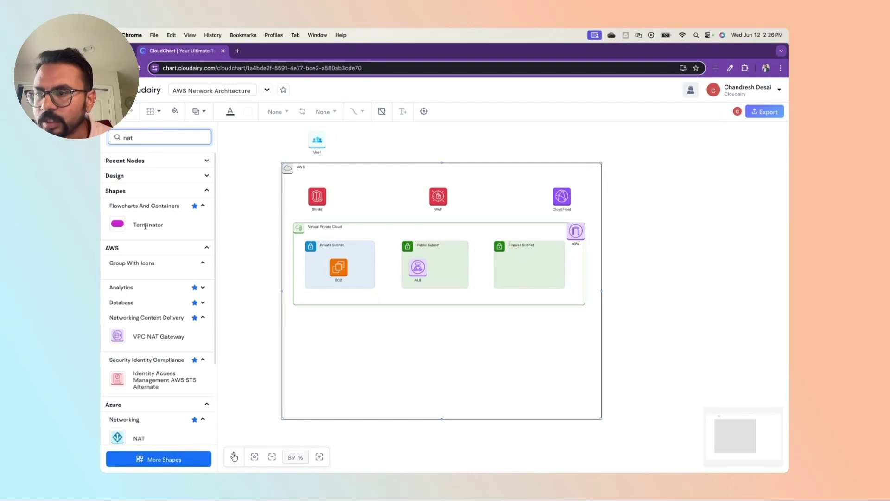
drag(118, 335, 449, 271)
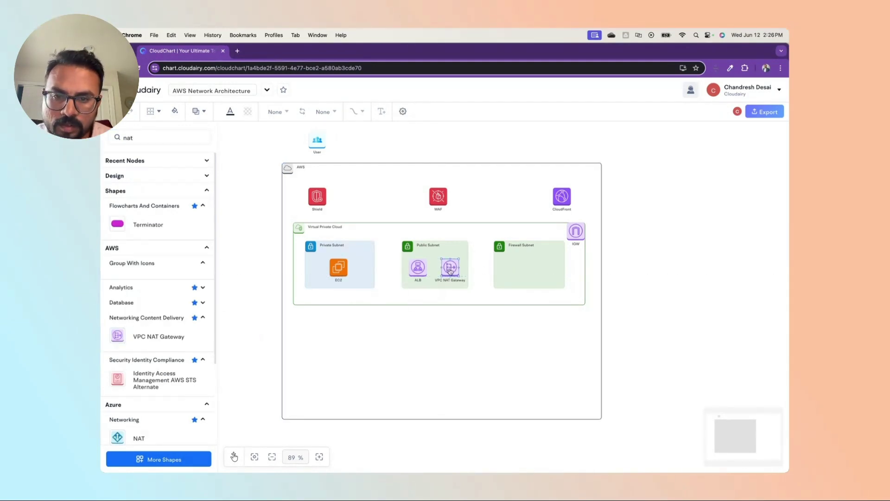
double_click(450, 279)
text(NAT)
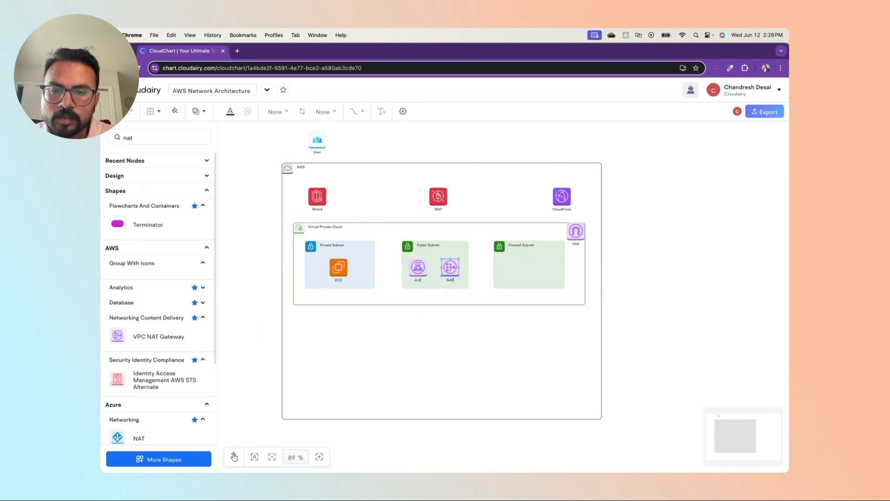
click(450, 267)
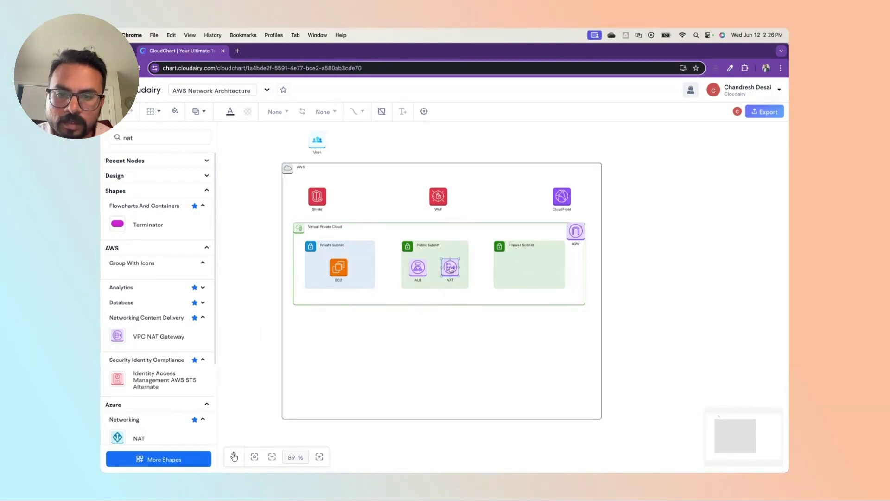
Search the shapes for firewall and place the Network Firewall icon in the centre of the Firewall Subnet, level with EC2.
click(475, 357)
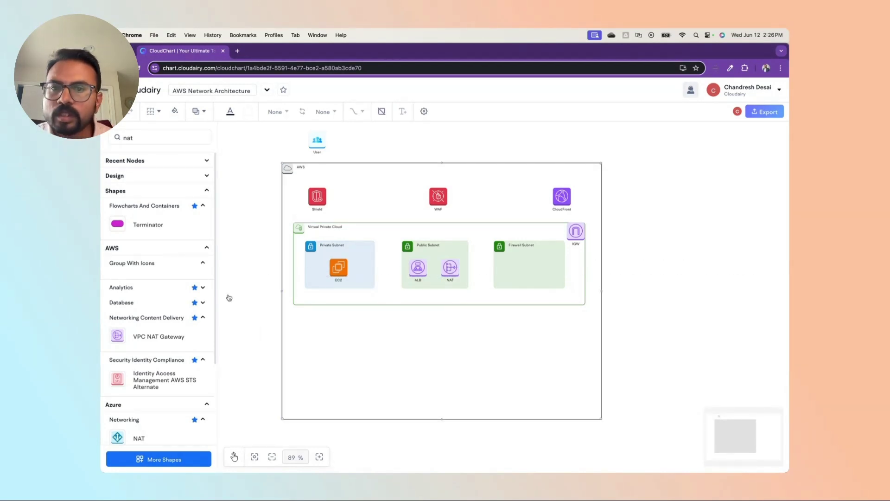
click(128, 137)
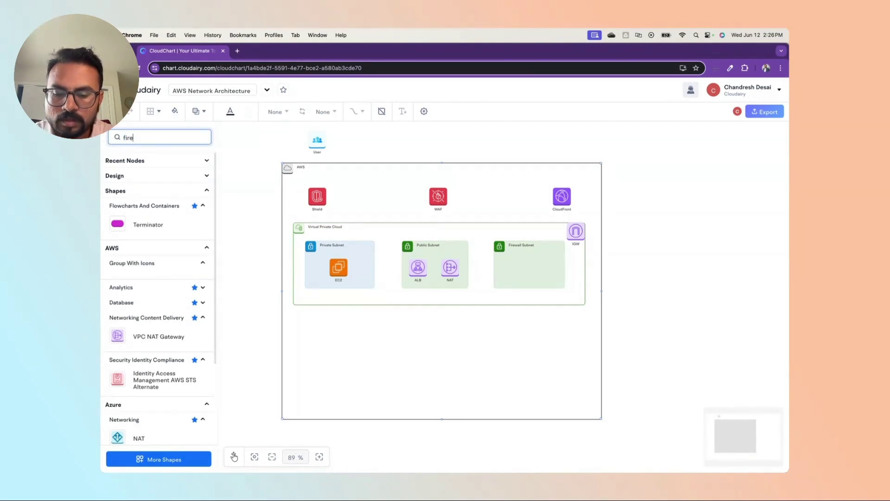
mouse_move(117, 332)
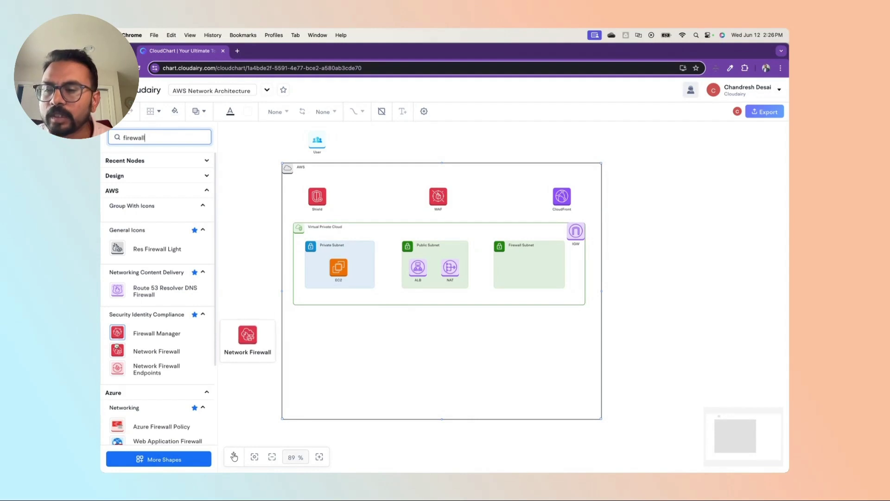
drag(118, 350, 533, 268)
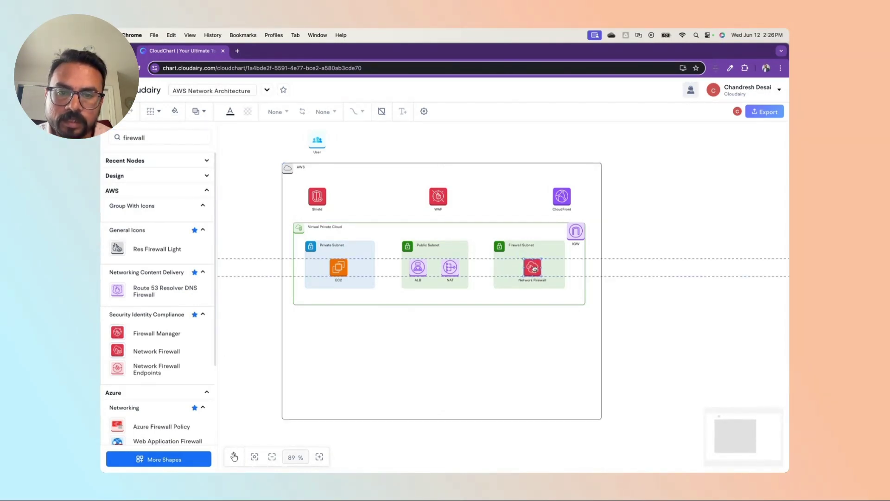
click(469, 366)
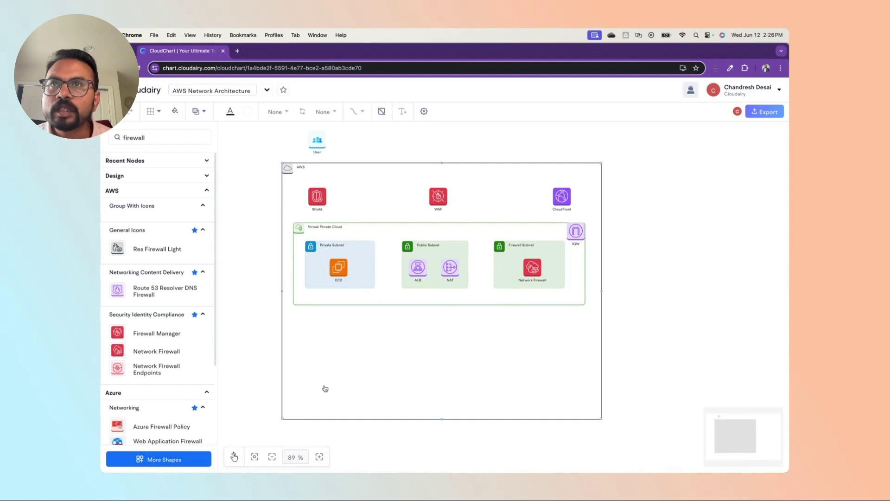
Search for access, place the VPC Network Access Control List icon between the Public and Firewall Subnets, and label it NACL.
drag(152, 138, 104, 137)
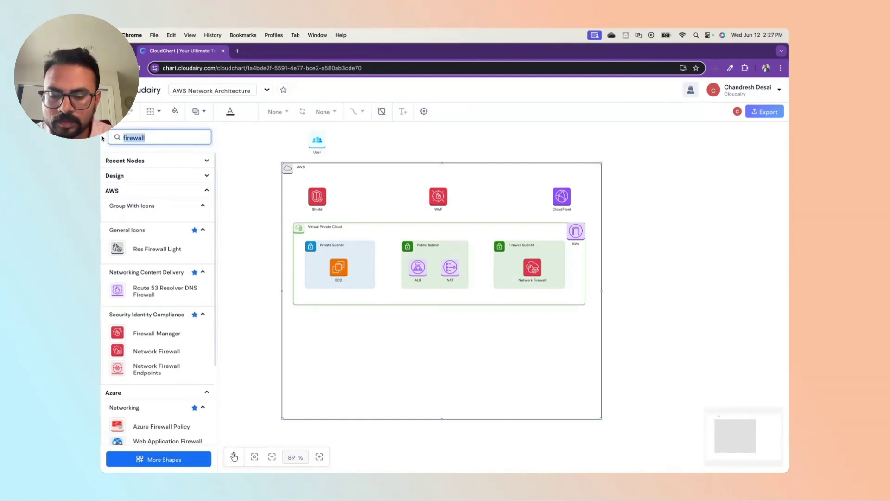
text(nac)
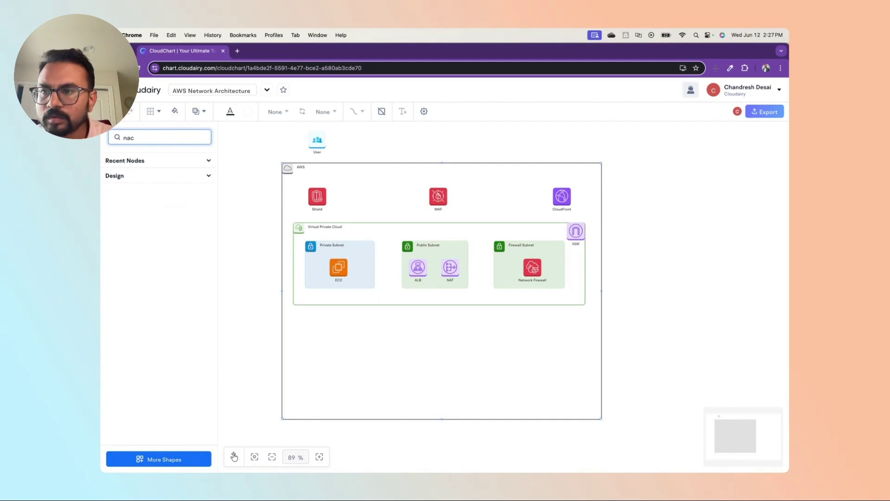
key(BackSpace)
text(accesslist)
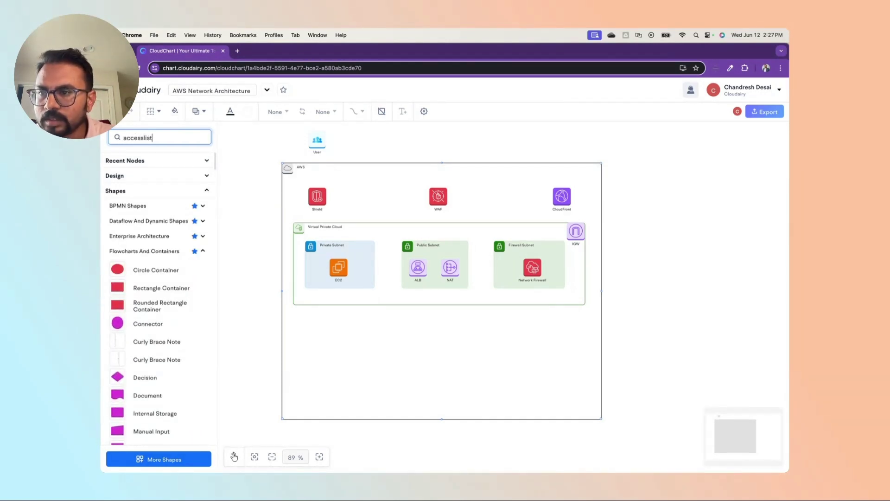
key(BackSpace)
key(BackSpace)
key(BackSpace)
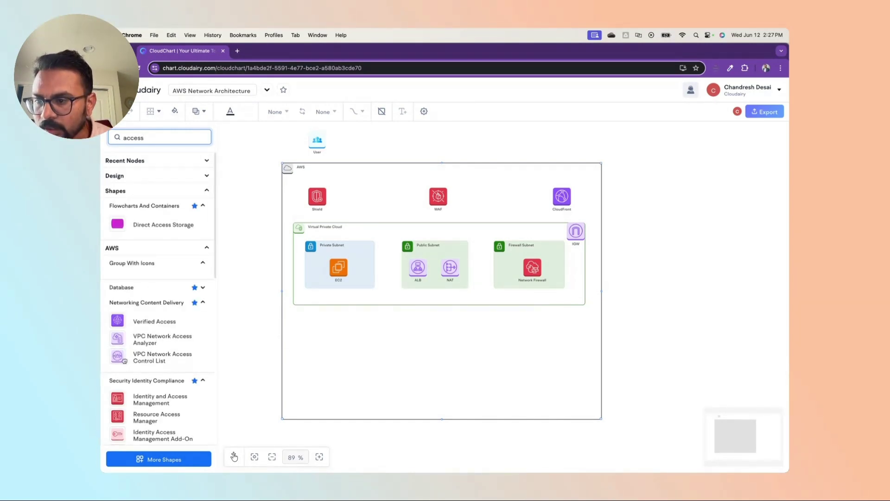
click(117, 357)
drag(117, 357, 482, 265)
double_click(480, 272)
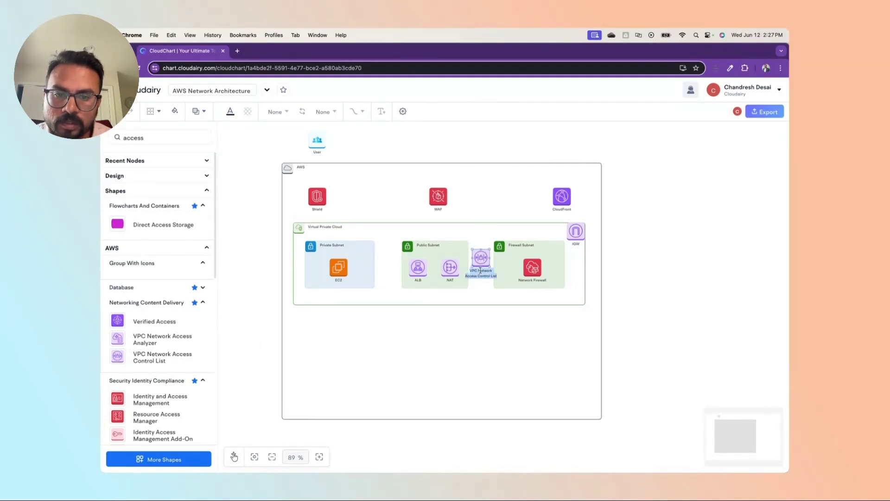
text(NACL)
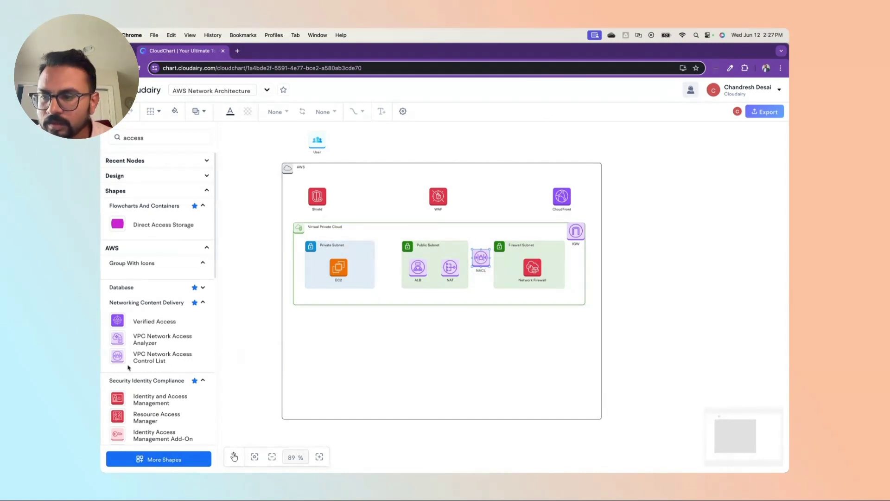
Place a second VPC Network Access Control List icon between the Private and Public Subnets and label it NACL.
drag(121, 356, 388, 261)
double_click(388, 271)
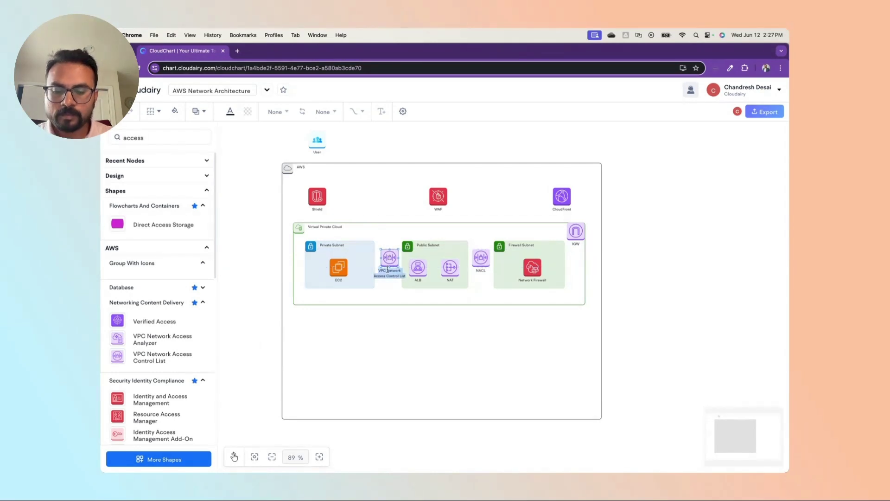
text(NACL)
click(402, 385)
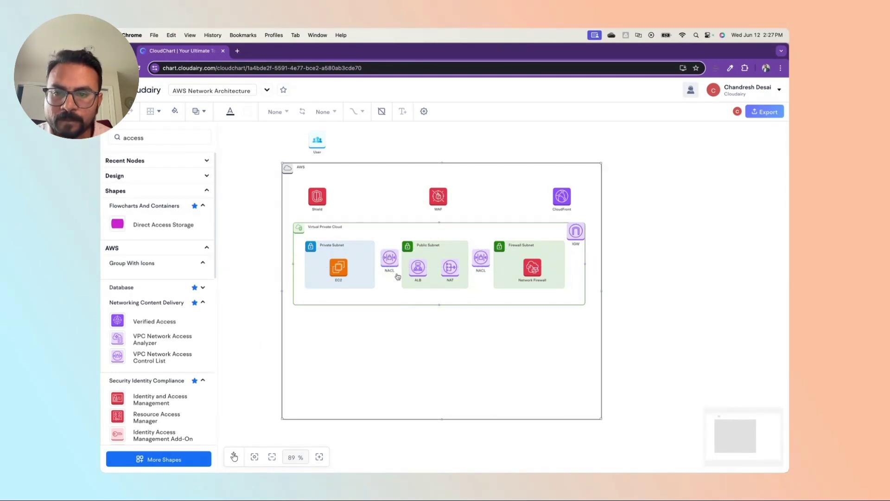
Raise both NACL icons slightly so their tops line up with the upper edges of the subnets.
drag(390, 262, 390, 249)
drag(483, 259, 483, 250)
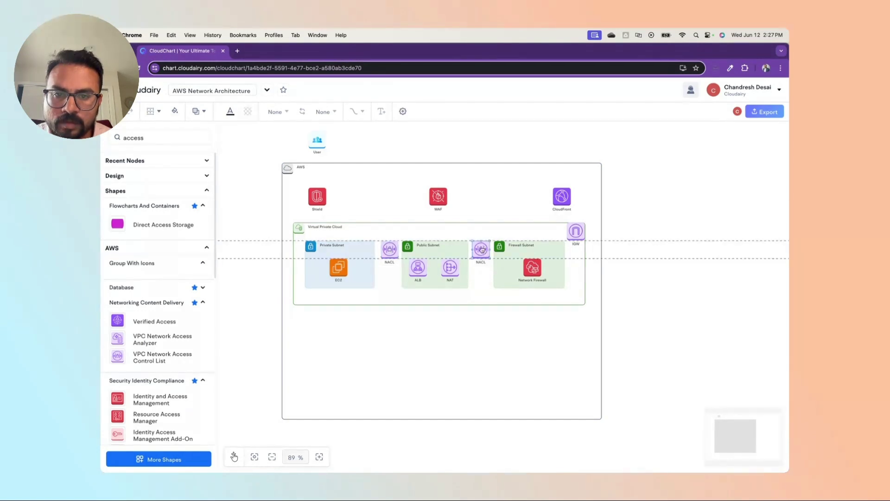
click(484, 329)
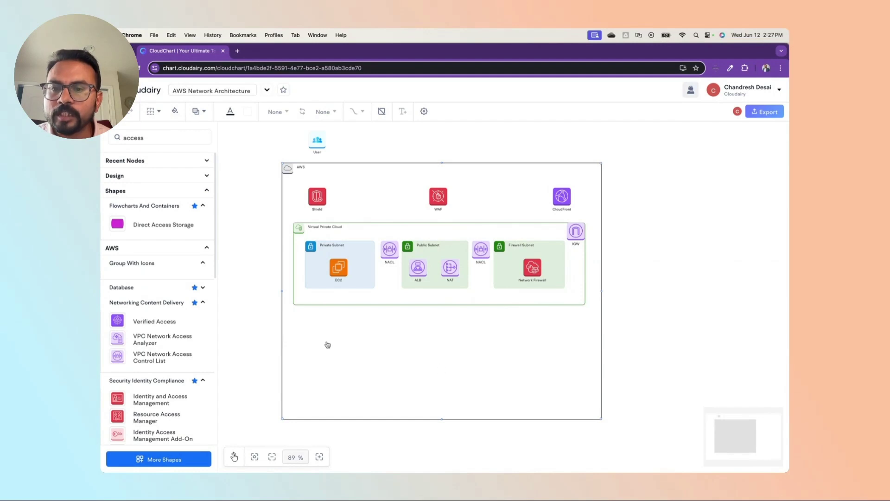
Search for endpo, place a VPC Endpoints icon on the Private Subnet's lower-right corner and another below the Virtual Private Cloud under EC2.
drag(146, 138, 117, 138)
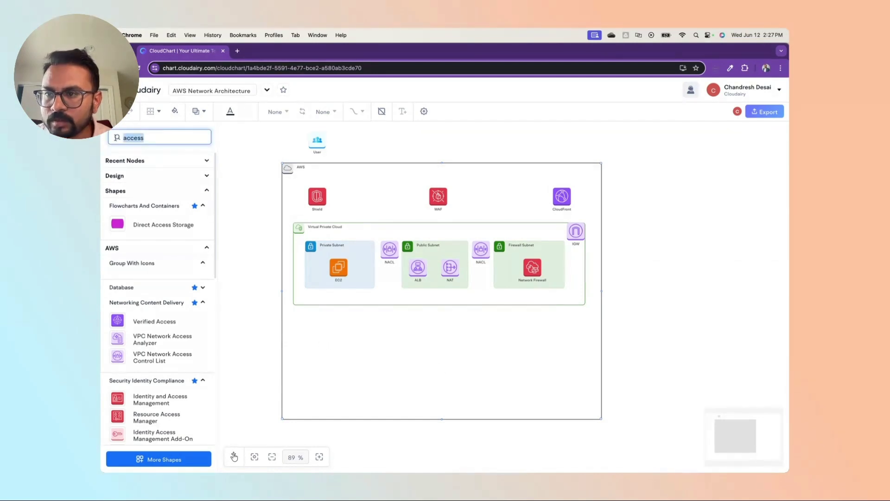
text(enp)
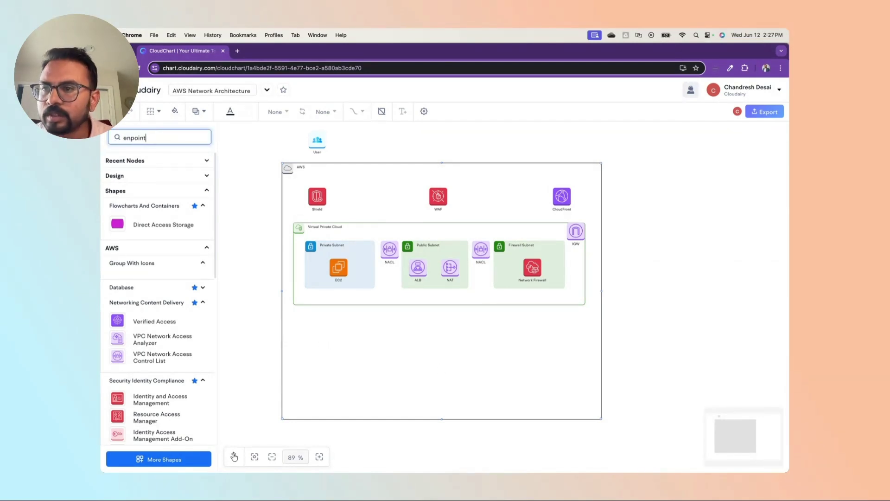
text(oint)
key(BackSpace)
key(BackSpace)
key(BackSpace)
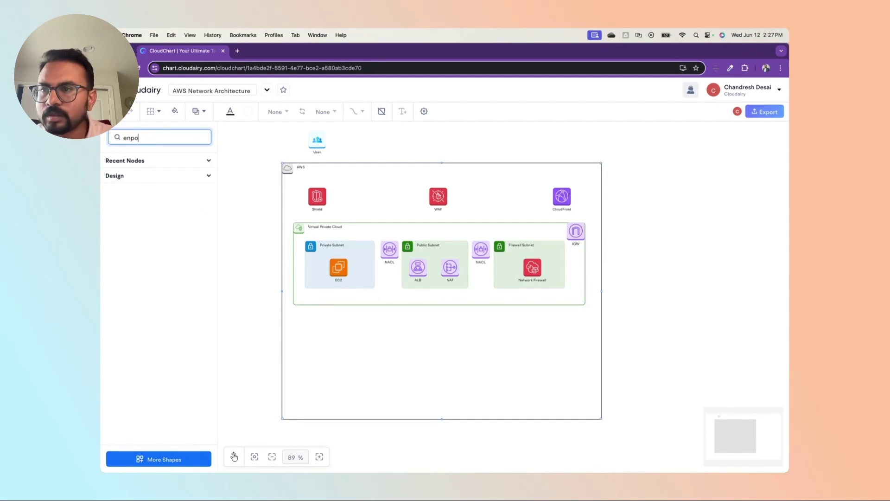
text(dpo)
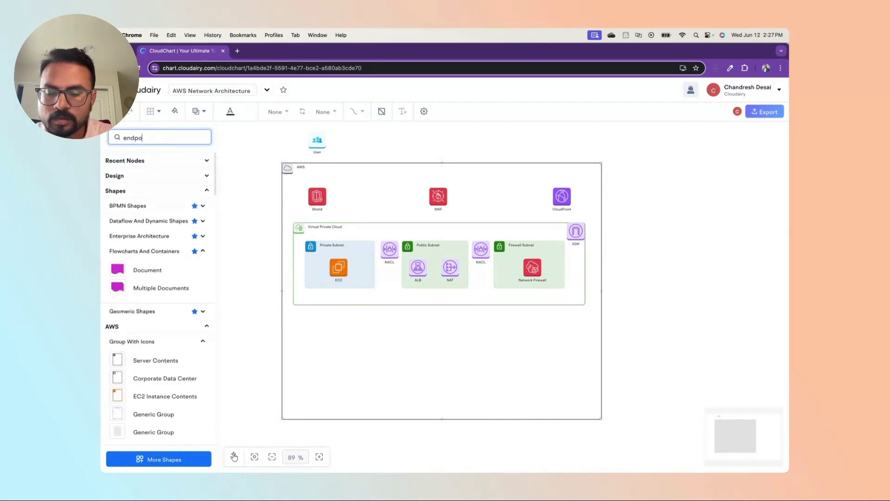
drag(118, 263, 378, 290)
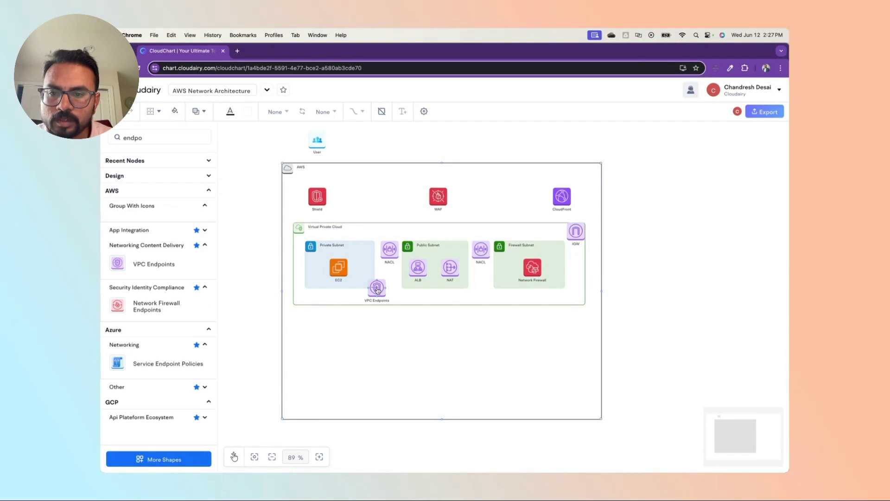
click(350, 392)
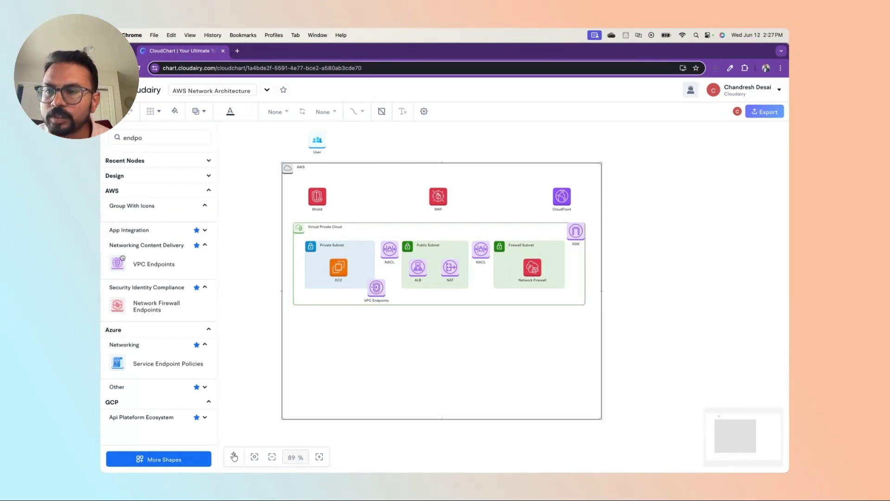
drag(121, 258, 338, 331)
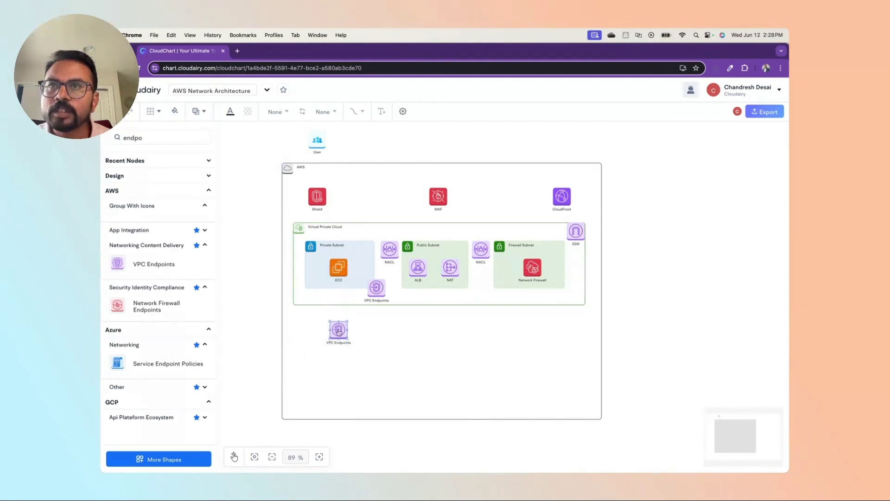
Extend the AWS container downward to make room below the lower VPC Endpoints icon.
scroll(338, 331, down, 3)
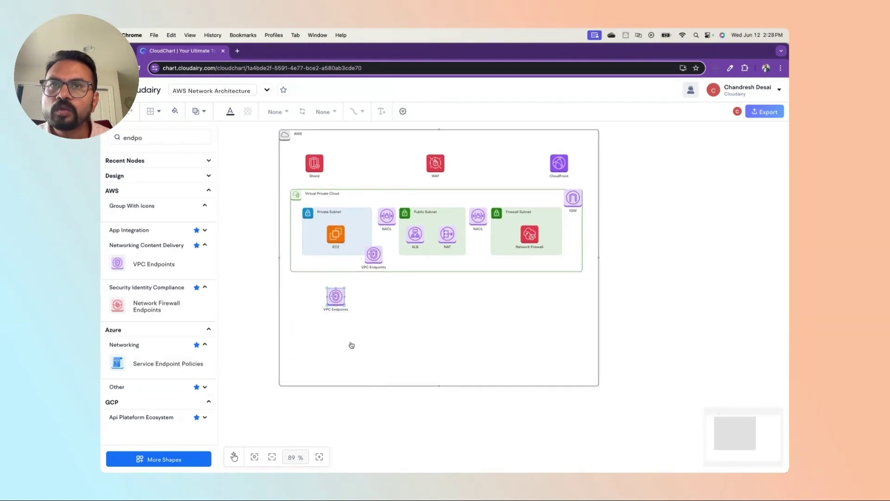
click(353, 371)
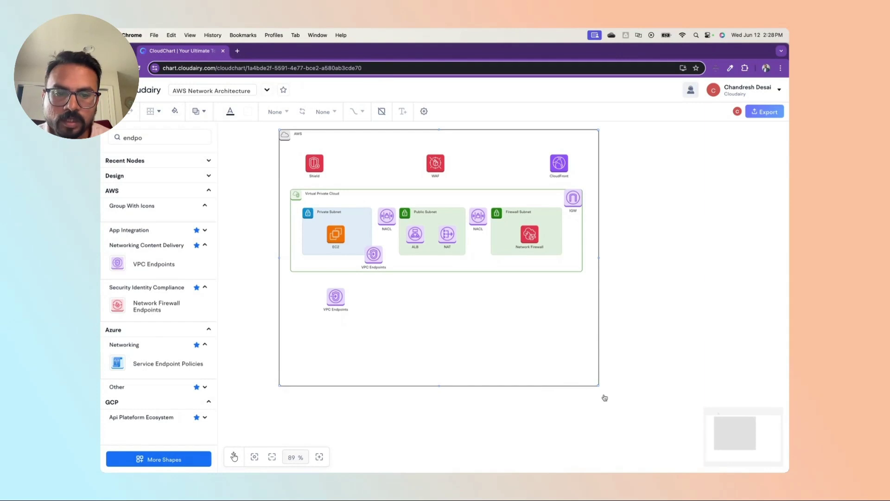
drag(598, 386, 600, 441)
Search for virtual, place a Virtual Private Cloud container in the AWS container's lower-left area, and resize it into a wide rectangle.
click(176, 141)
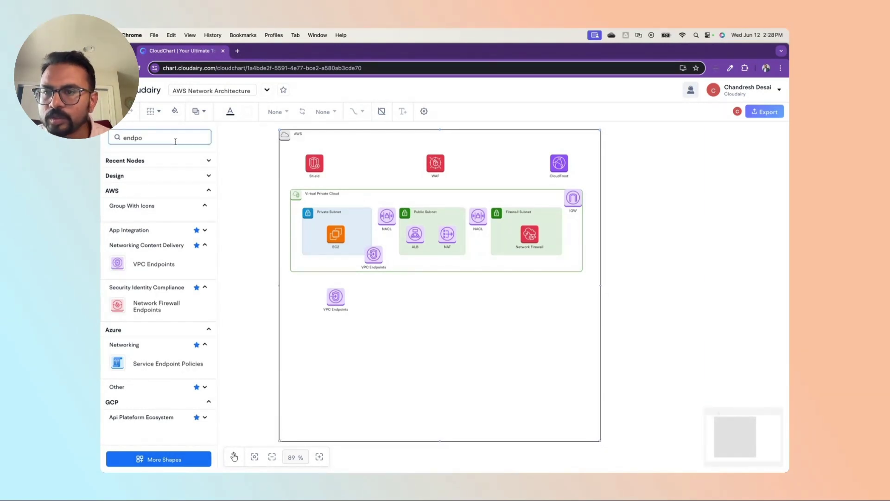
key(super+a)
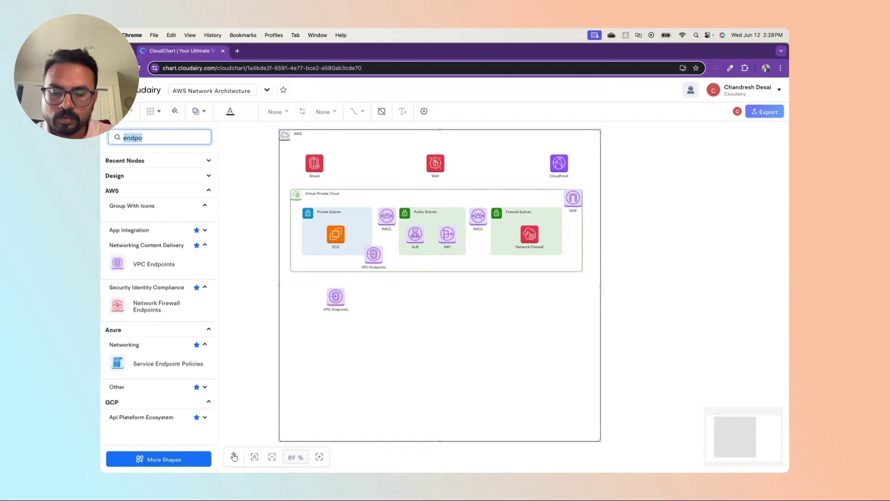
text(virtual)
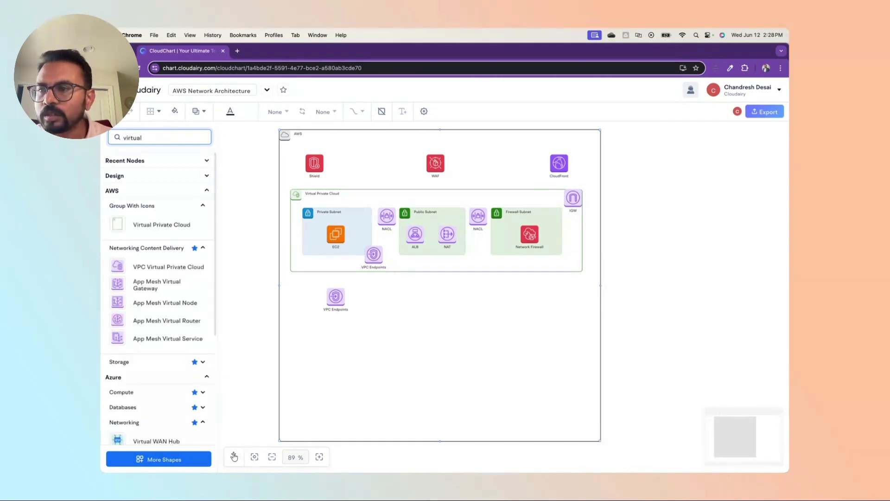
drag(123, 228, 341, 375)
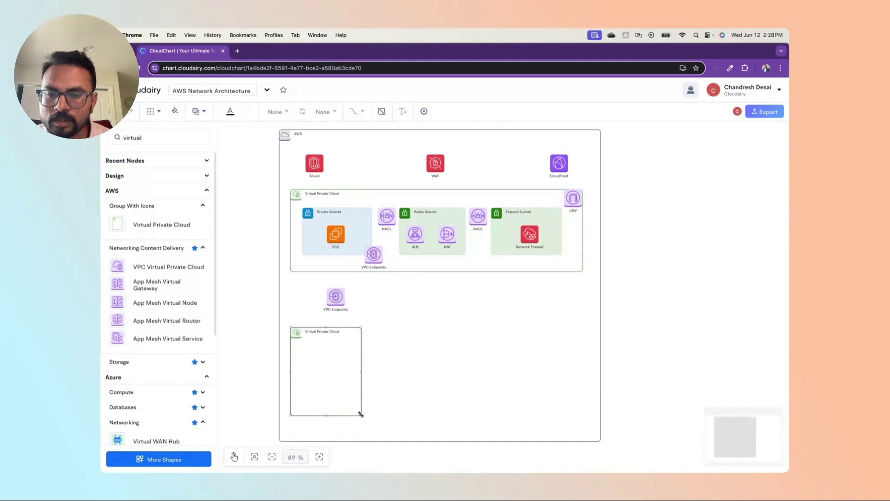
drag(361, 414, 434, 383)
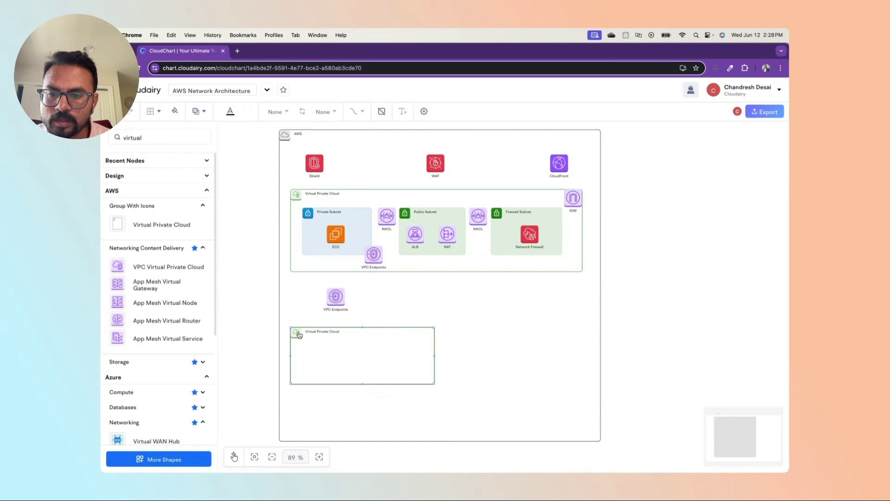
Add another Virtual Private Cloud container beside the lower one and resize both into level, similarly sized wide rectangles with a gap between.
drag(117, 225, 503, 355)
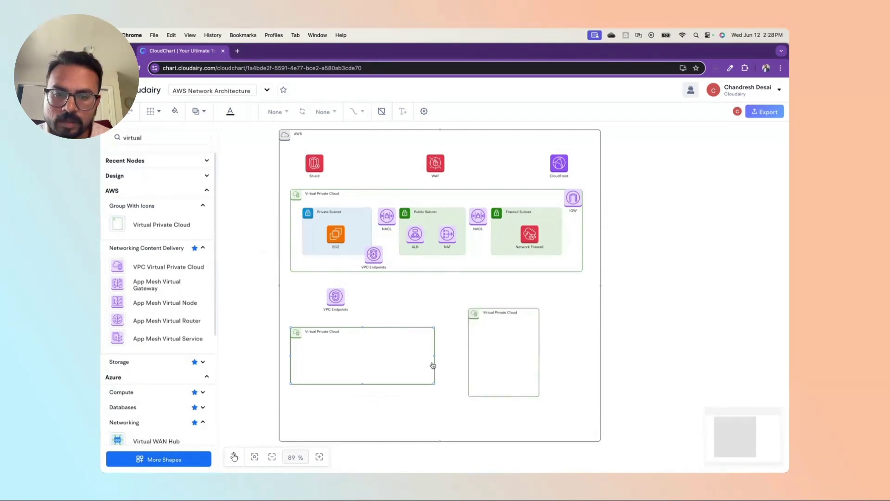
drag(434, 383, 422, 383)
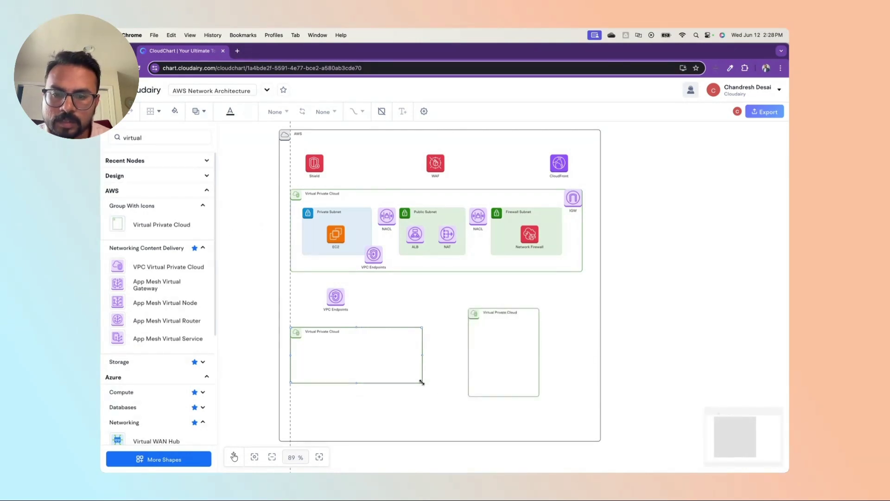
drag(491, 374, 473, 393)
drag(520, 415, 584, 383)
click(416, 361)
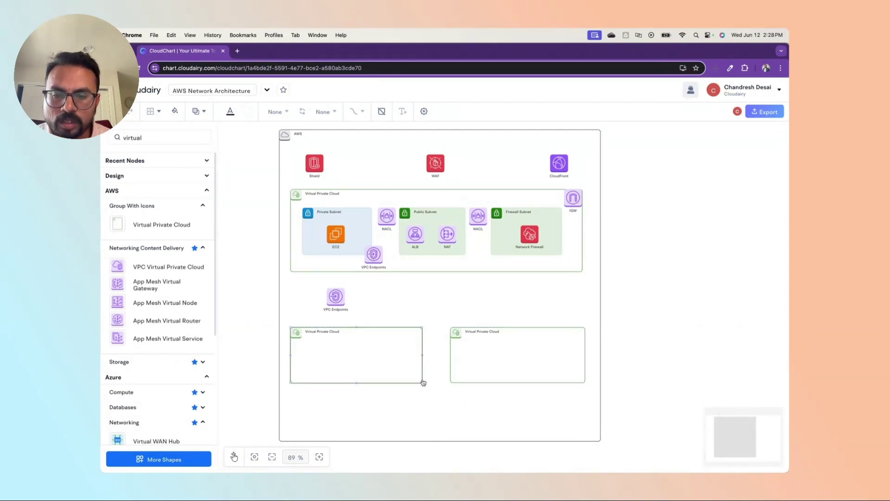
drag(422, 382, 427, 383)
Search for load b, place a Load Balancing Network Load Balancer icon in the lower-left Virtual Private Cloud, and label it NLB.
scroll(393, 381, down, 2)
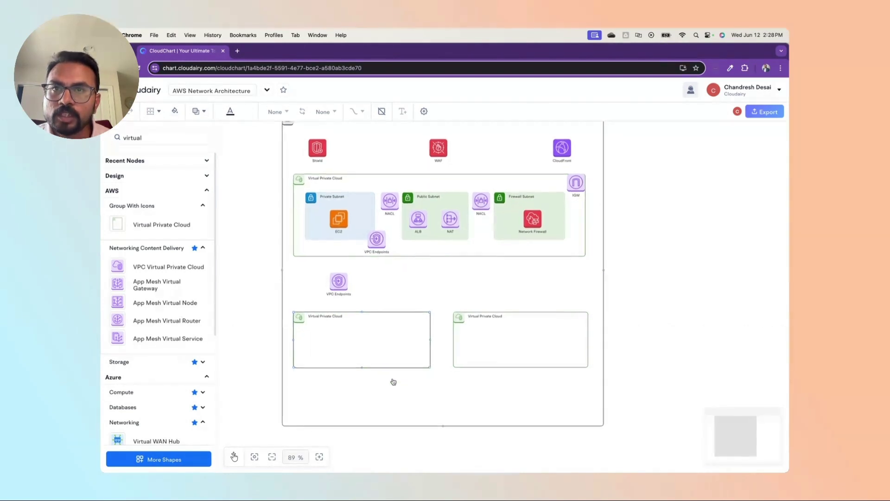
drag(153, 138, 105, 139)
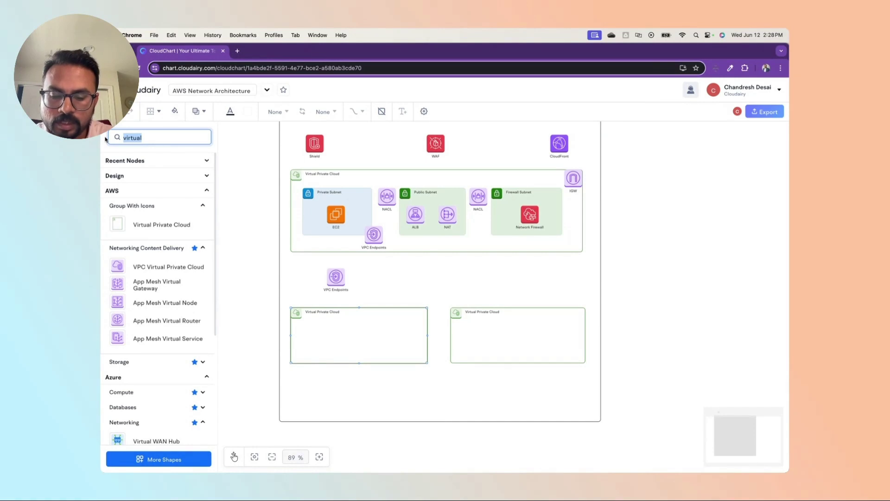
text(load b)
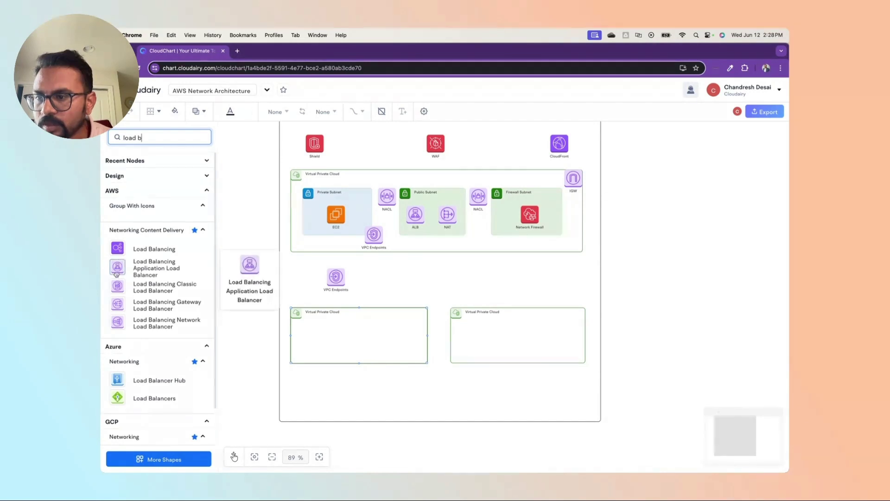
mouse_move(116, 285)
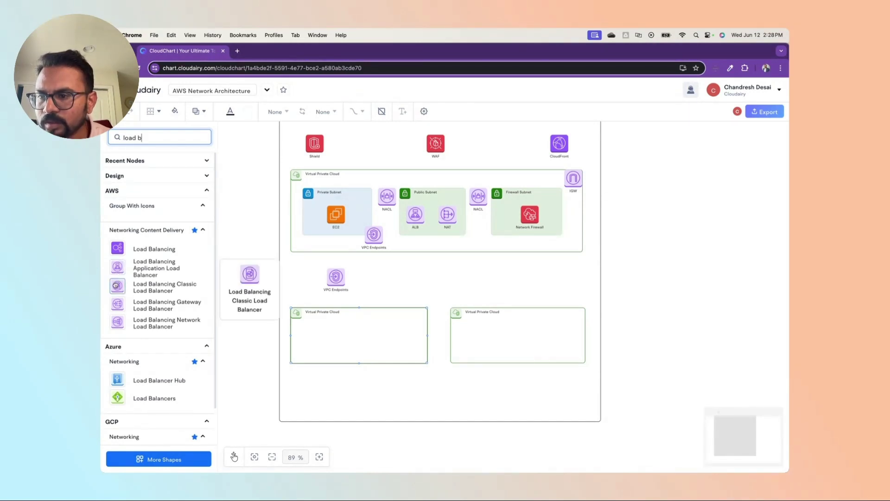
drag(117, 321, 342, 343)
double_click(338, 355)
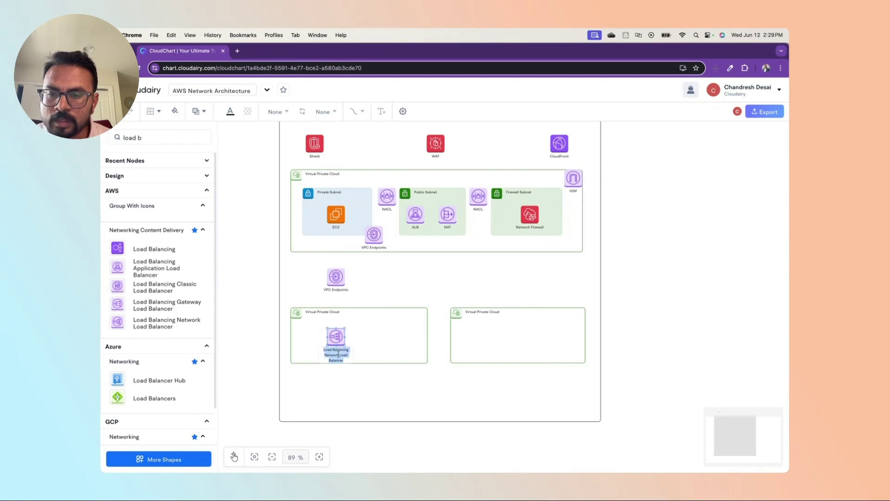
text(NLB)
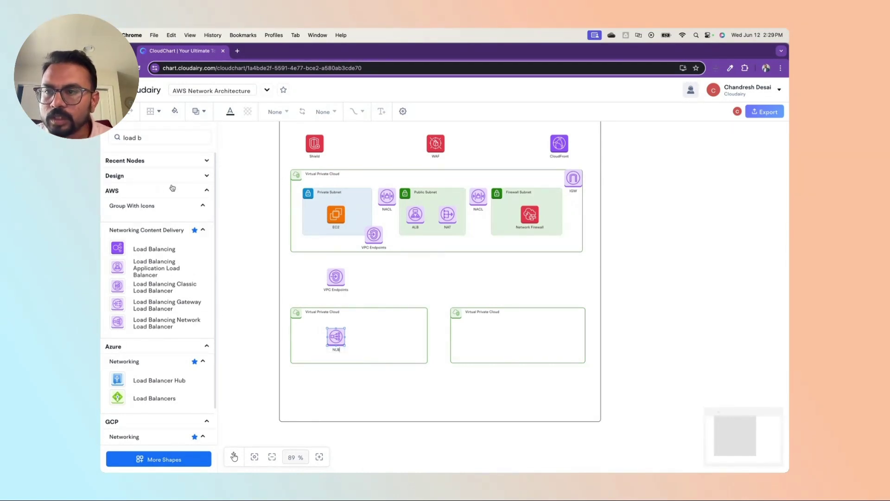
Search for EC2 and place an EC2 icon beside NLB in the lower-left Virtual Private Cloud.
triple_click(128, 136)
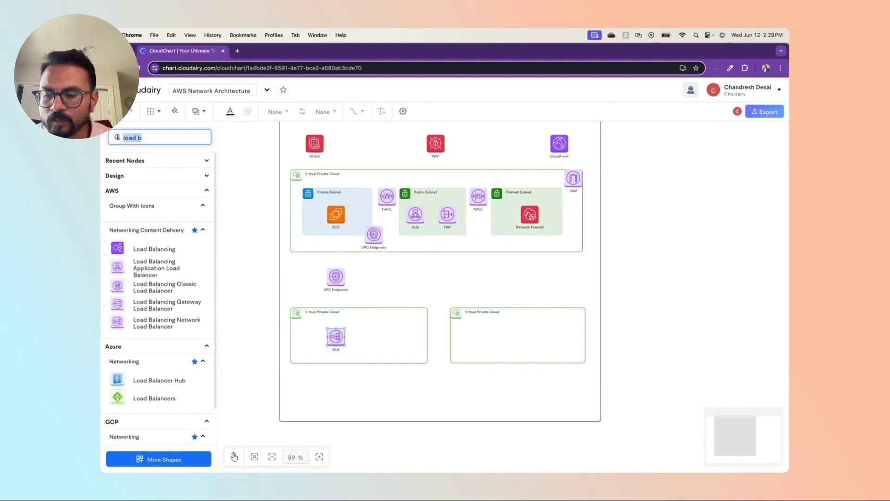
text(EC2)
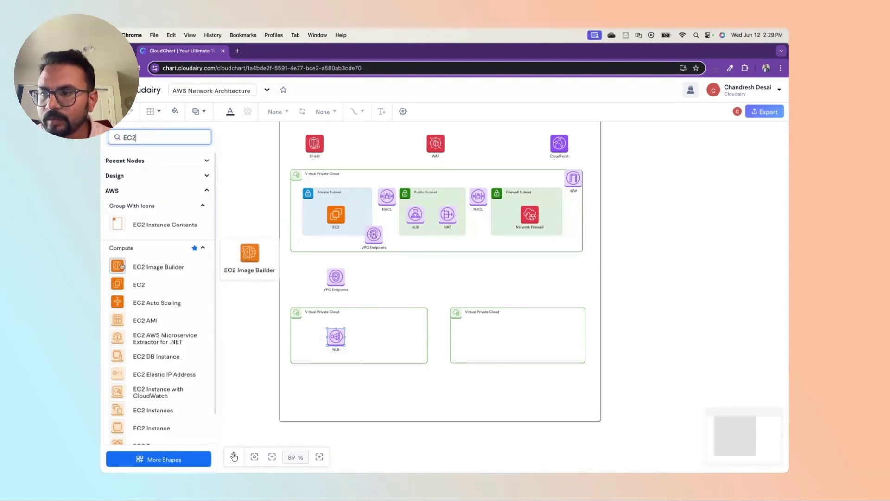
drag(117, 284, 388, 335)
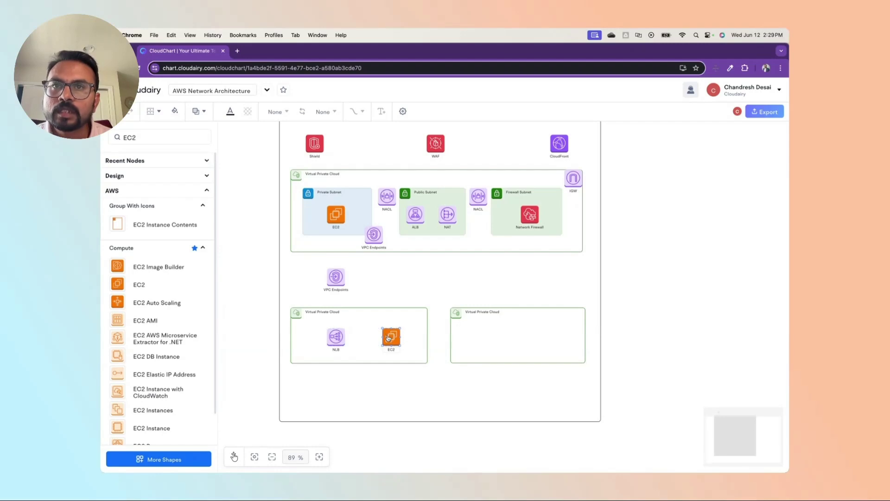
Search for storage, place the AWS Simple Storage Service icon in the lower-right Virtual Private Cloud, and label it S3.
click(138, 137)
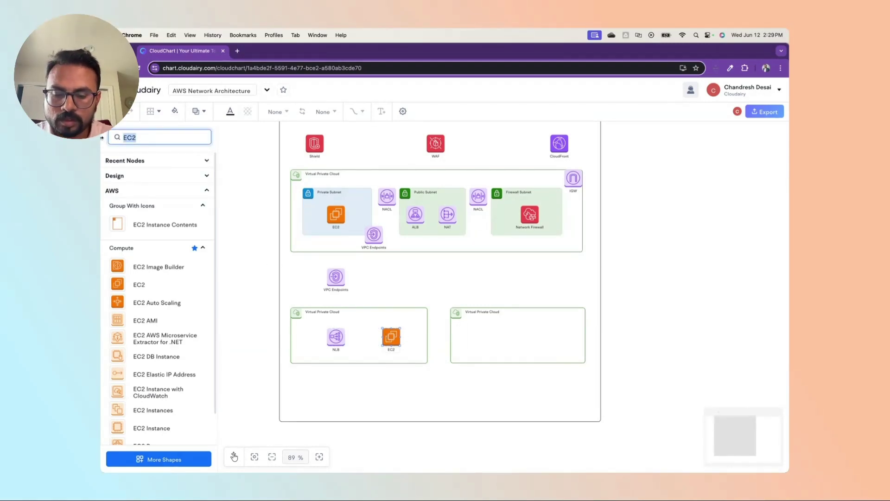
text(sotr)
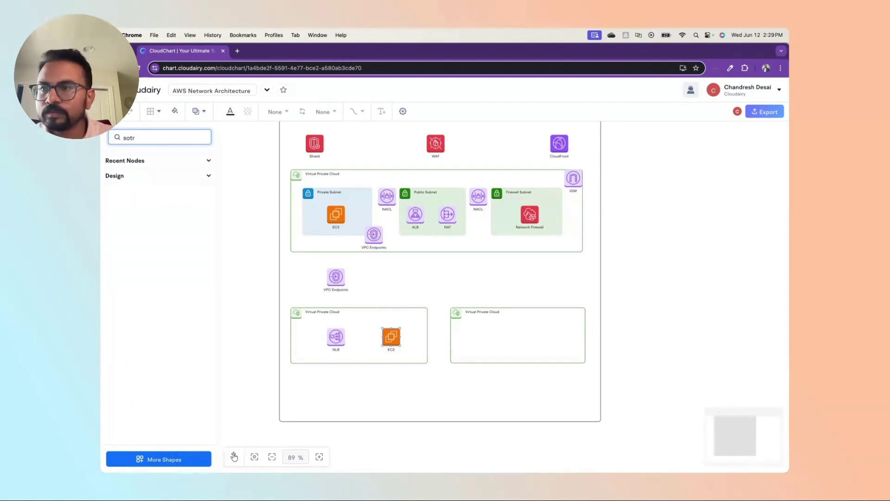
text(agetorage)
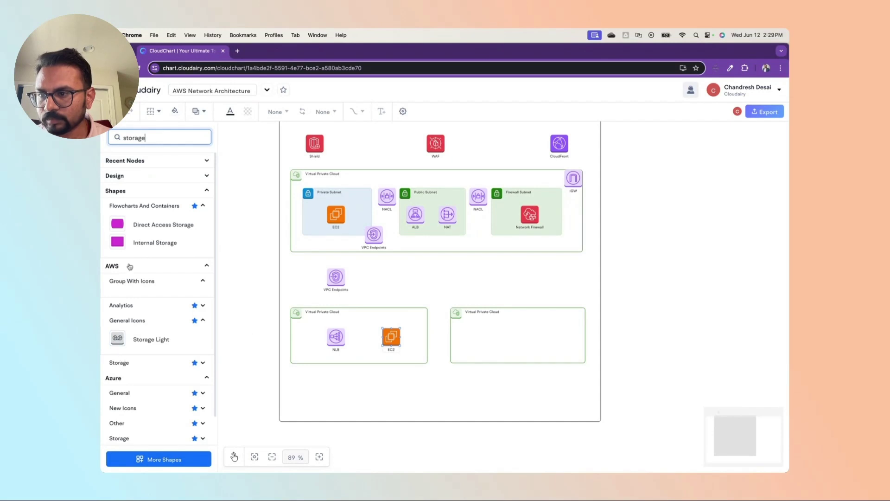
click(124, 280)
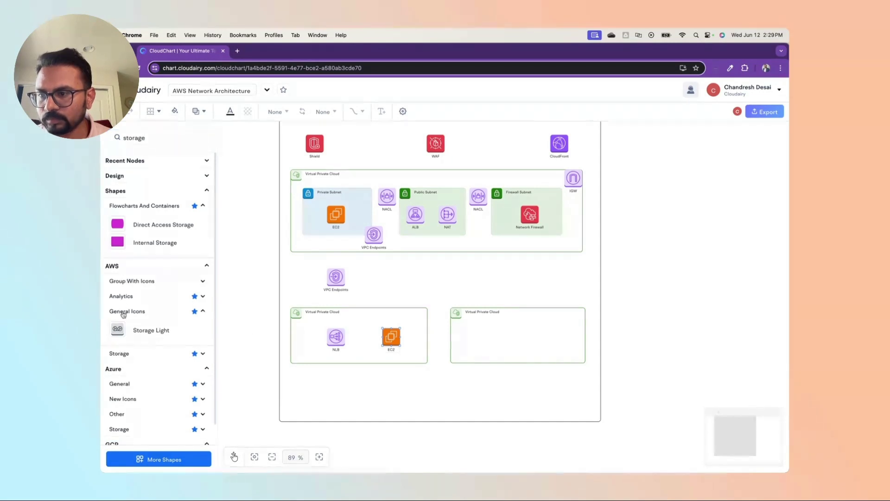
scroll(131, 335, down, 1)
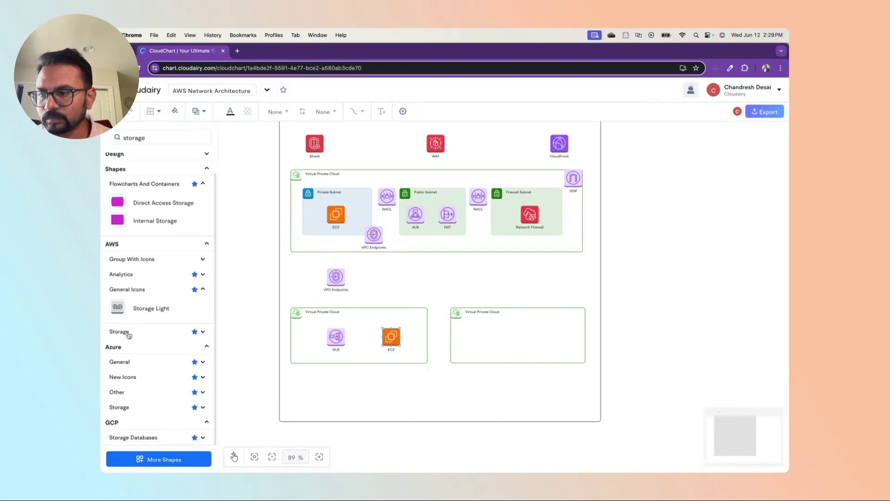
click(120, 332)
mouse_move(118, 352)
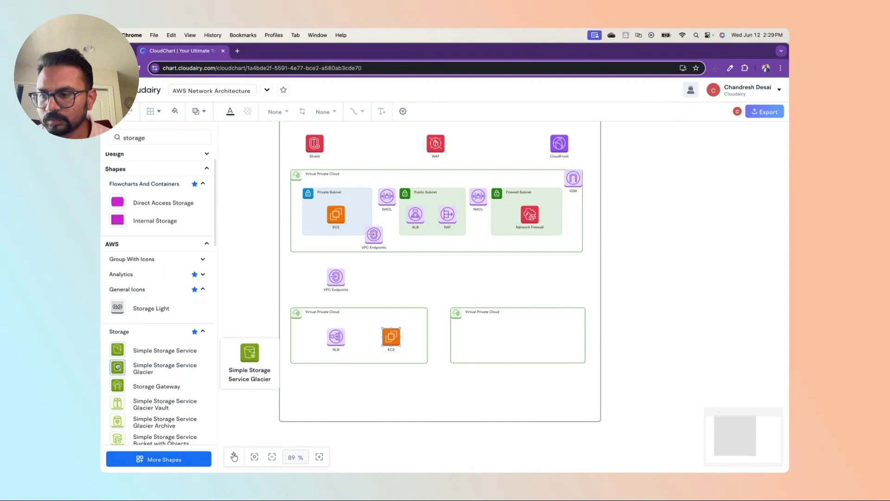
drag(118, 351, 480, 338)
drag(480, 337, 481, 338)
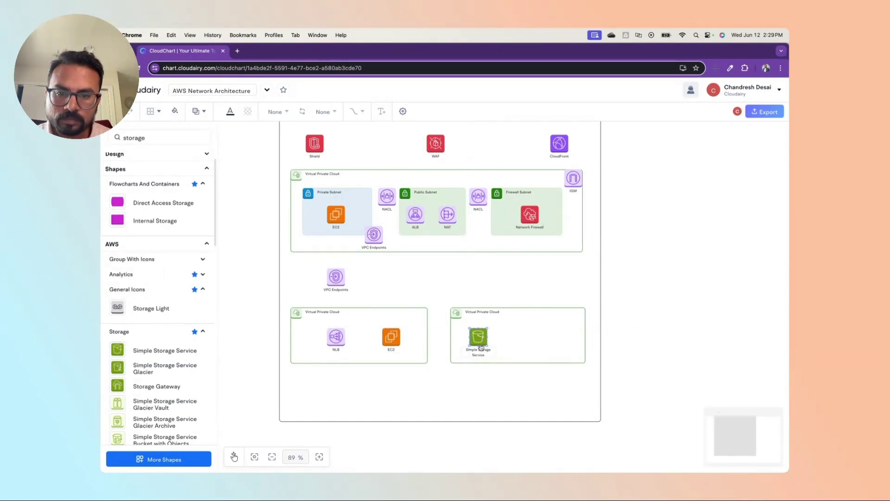
double_click(480, 349)
text(S3)
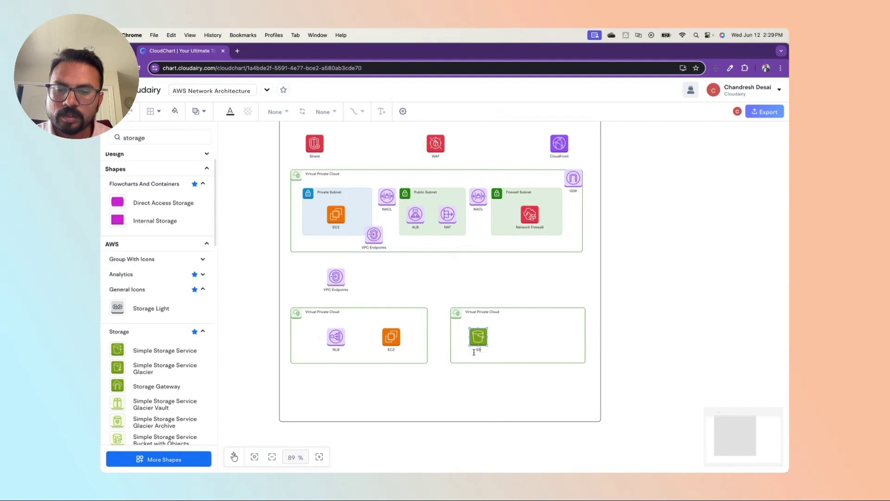
Search for notification, place a Simple Notification Service icon beside S3 in the lower-right Virtual Private Cloud, and label it SNS.
click(153, 137)
key(super+a)
text(S)
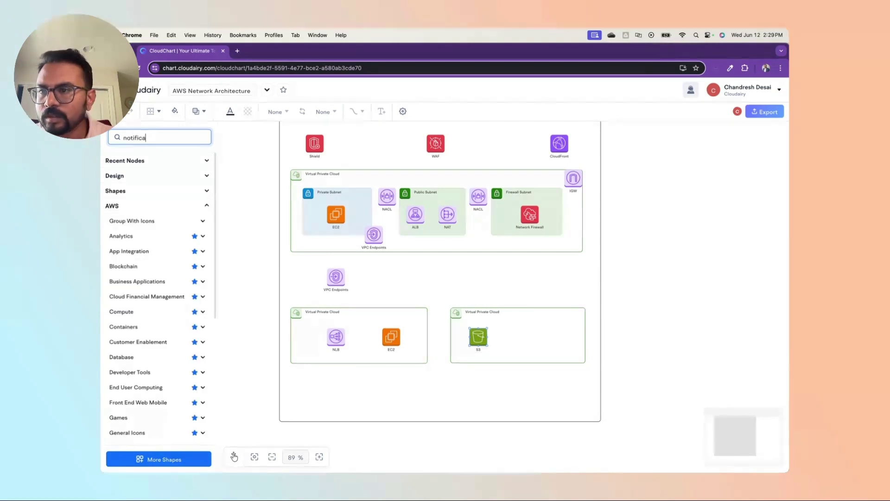
text(notifi)
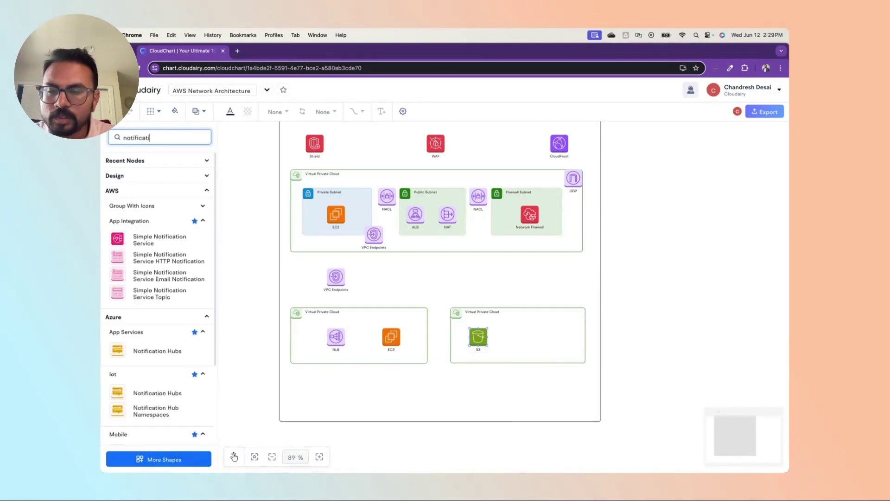
drag(117, 238, 517, 336)
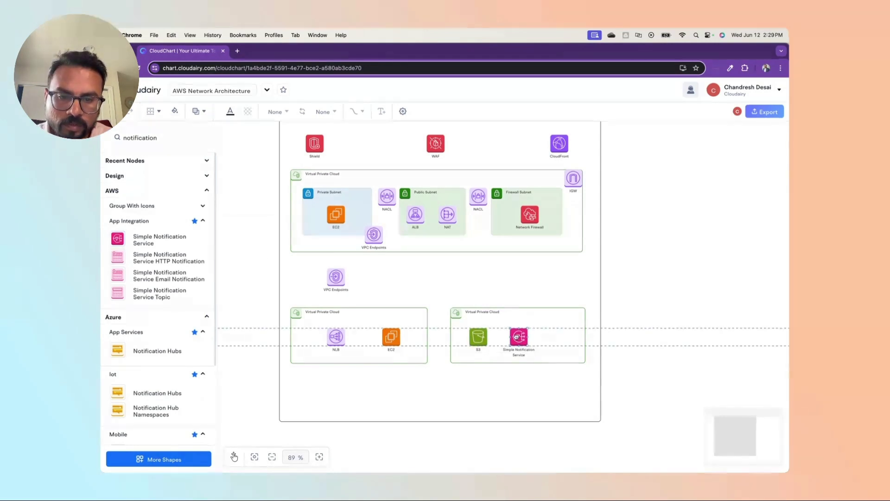
double_click(516, 349)
text(SNS)
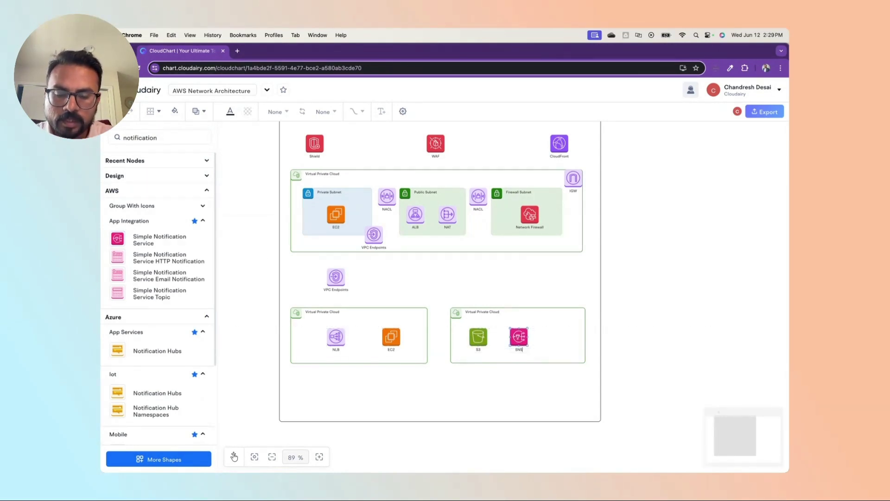
Search for queue, place a Simple Queue Service Queue icon beside SNS in the lower-right Virtual Private Cloud, and label it SQS.
click(111, 139)
key(ctrl+a)
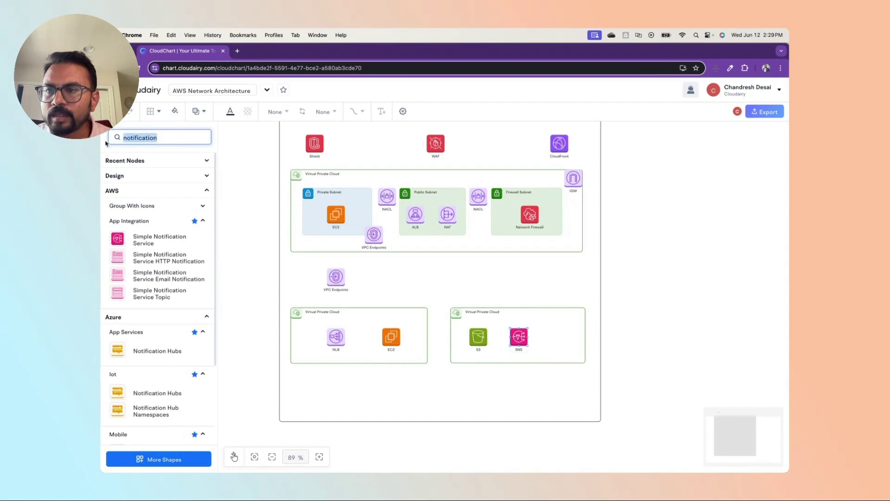
text(queue)
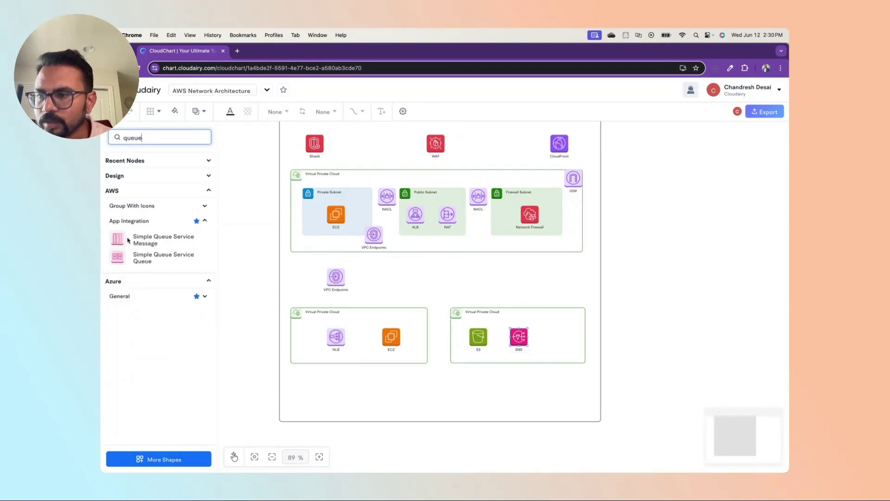
drag(117, 257, 559, 347)
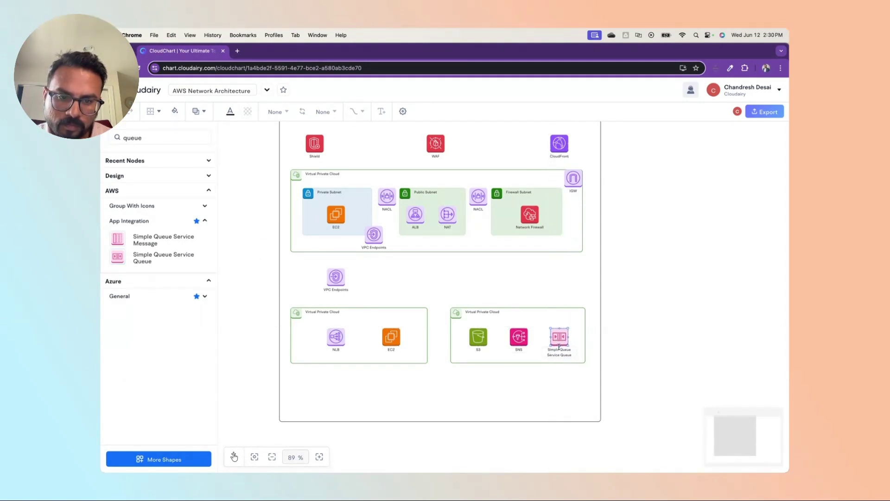
double_click(558, 350)
text(SQ)
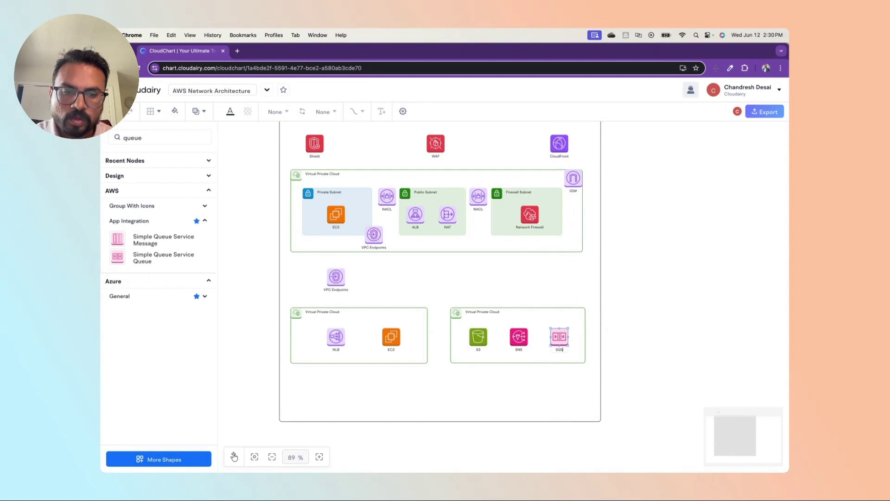
text(S)
click(509, 428)
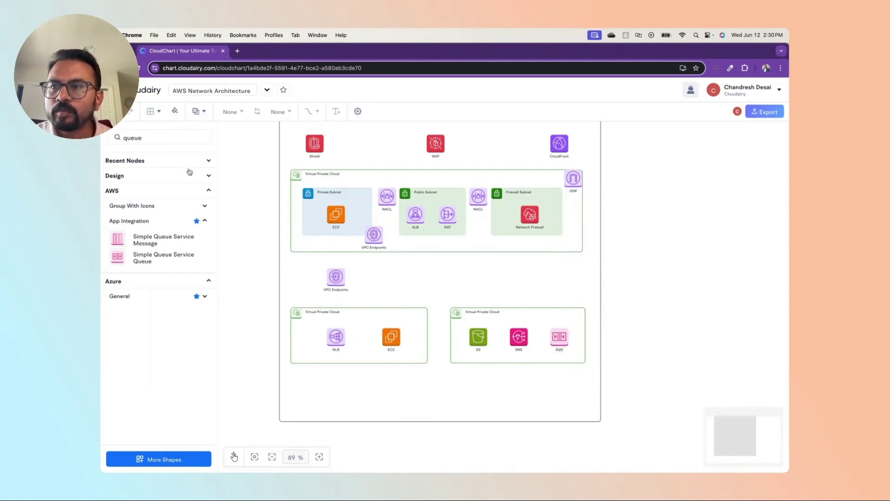
Search for firewall and place the AWS Firewall Manager icon below the lower-left Virtual Private Cloud, inside the AWS container.
click(161, 137)
key(ctrl+a)
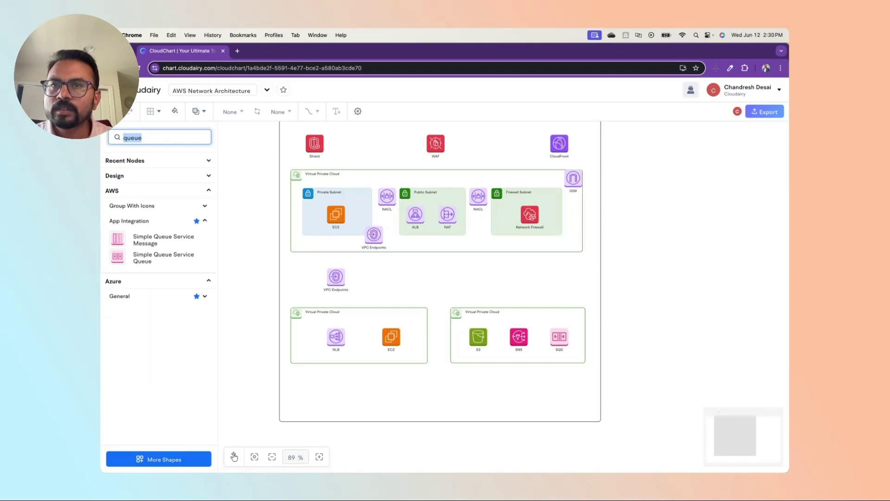
text(firewall)
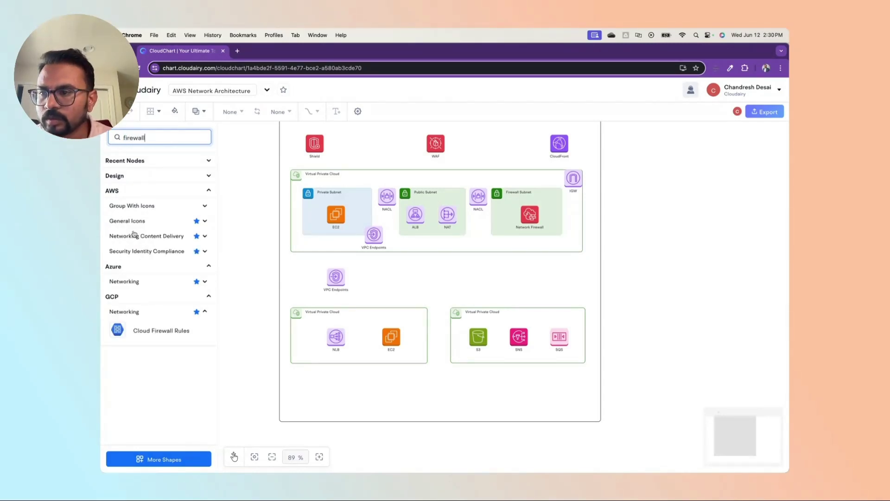
click(130, 236)
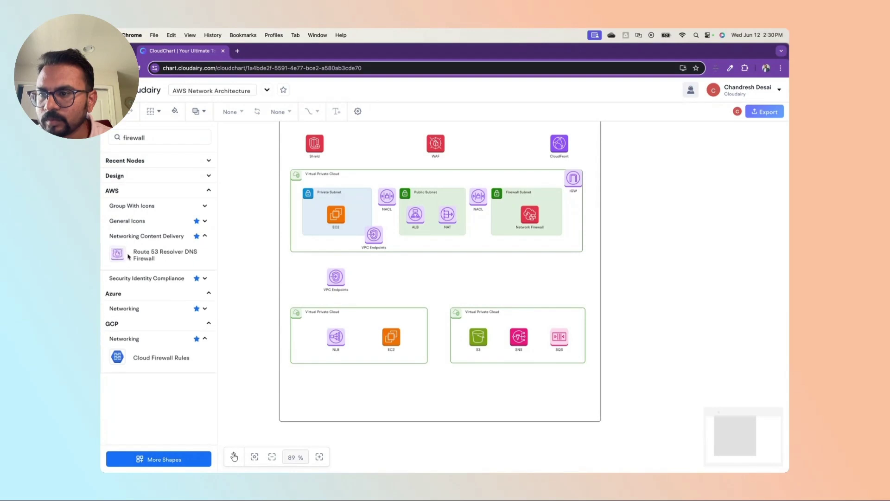
click(121, 278)
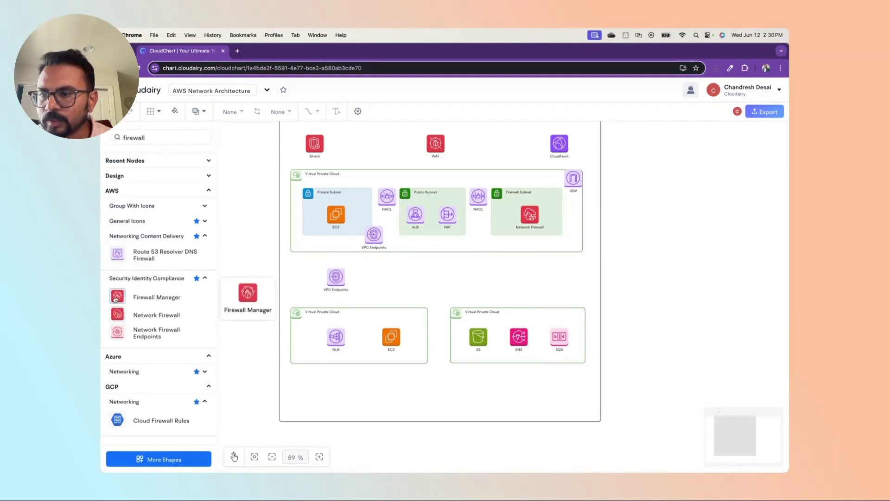
drag(117, 302, 320, 396)
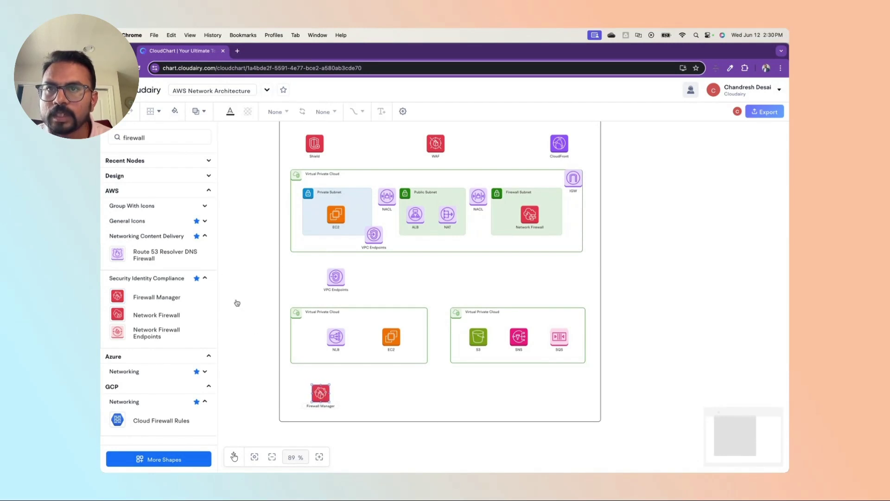
Search for resolver, place a Route 53 Resolver DNS Firewall icon level with Firewall Manager, and label it DNS Resolver.
drag(153, 138, 110, 135)
text(resolver)
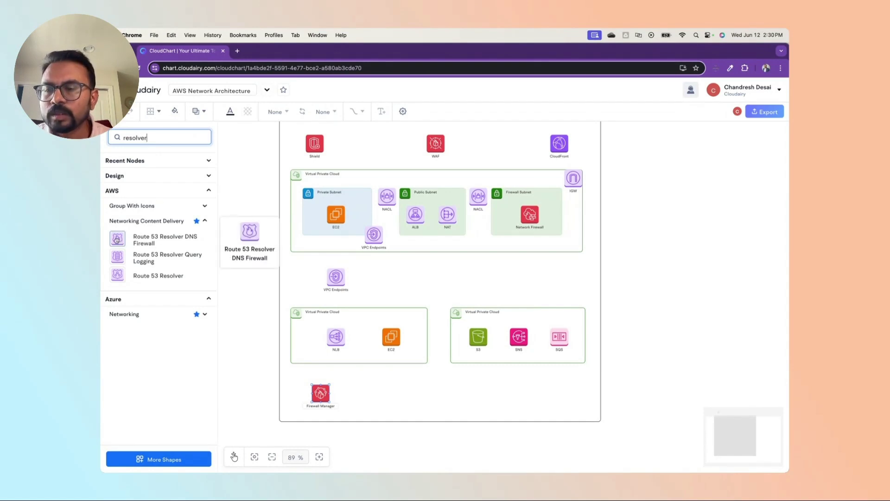
drag(138, 240, 401, 394)
double_click(401, 395)
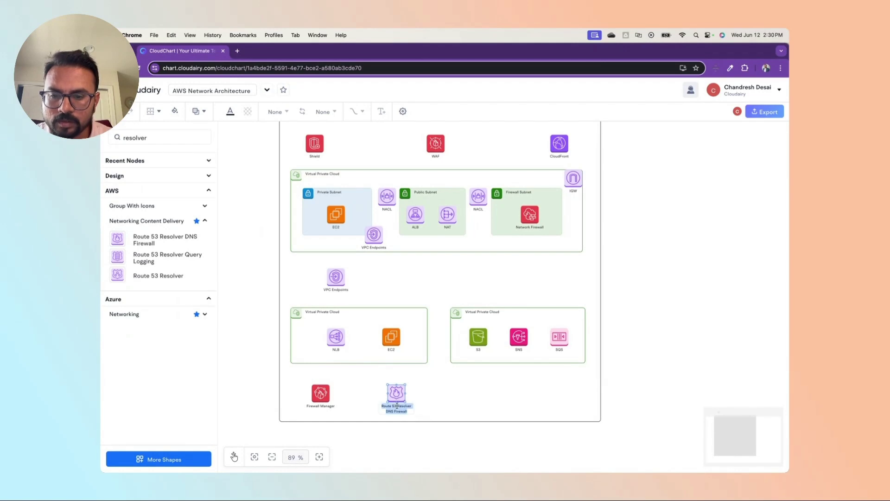
text(DNS Res)
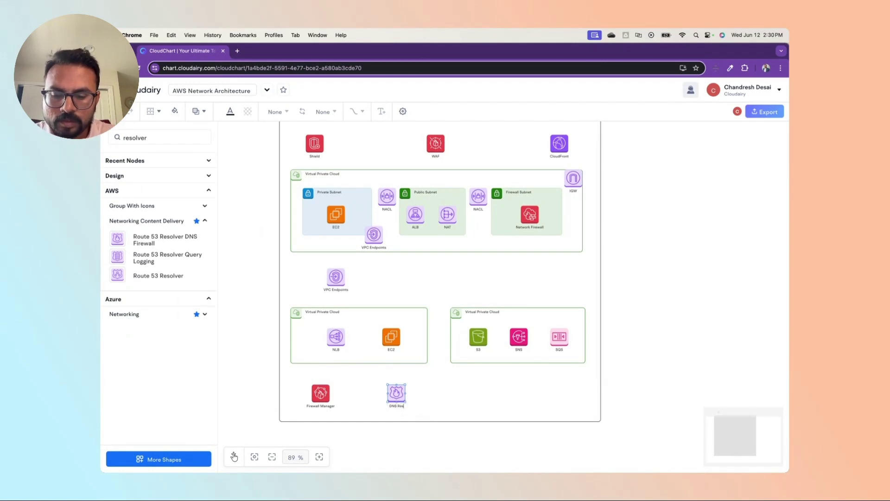
text(olver)
click(481, 393)
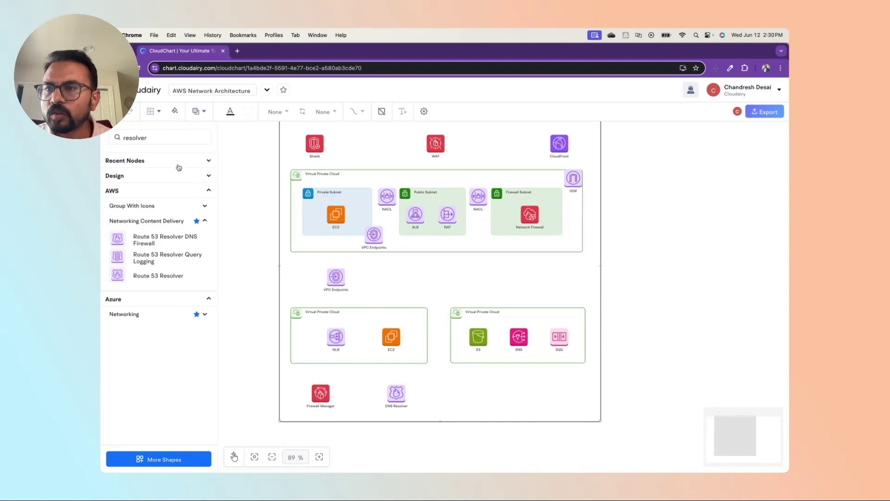
Search for analyze, place a VPC Network Access Analyzer icon level with DNS Resolver below the S3 icon, and label it Network Analyzer.
drag(170, 138, 108, 138)
text(ana)
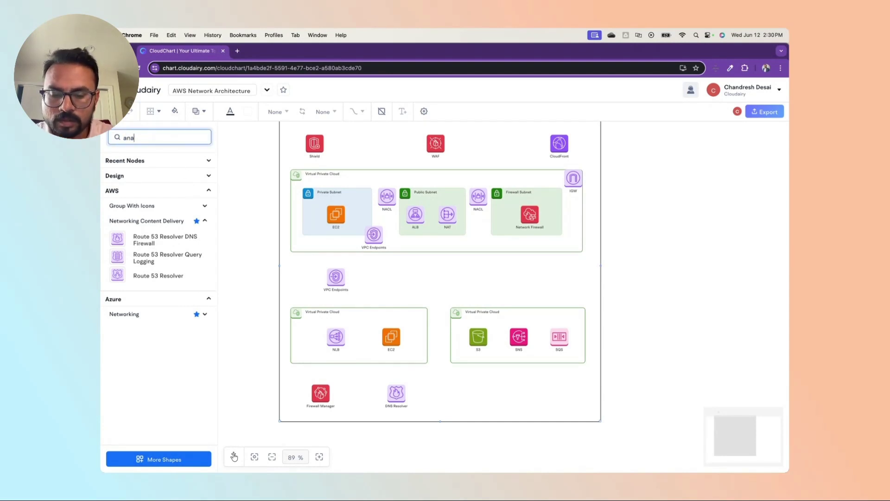
text(lyze)
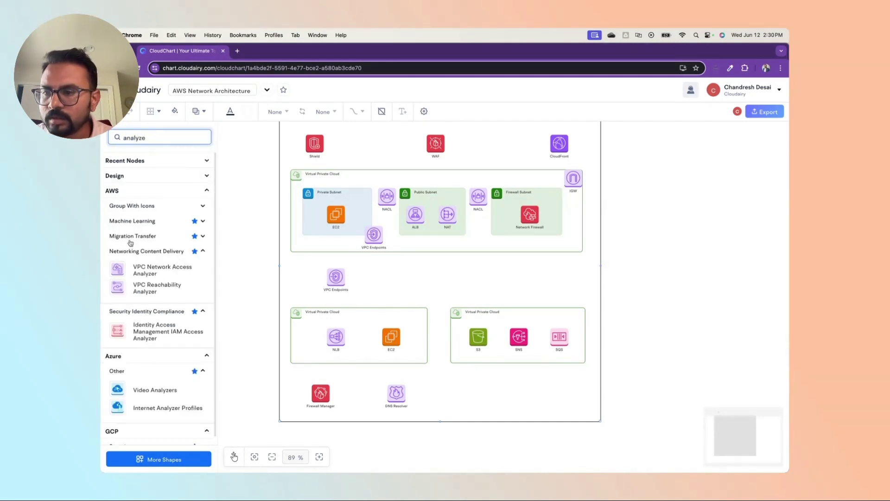
drag(118, 269, 478, 393)
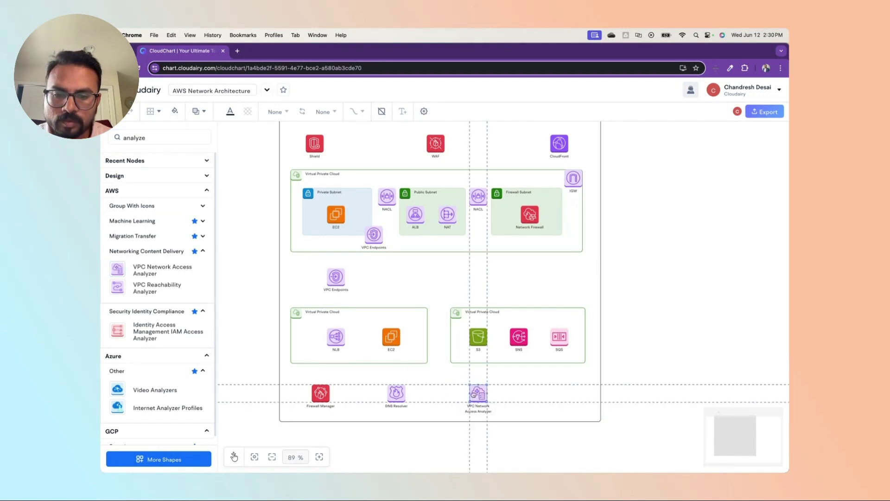
double_click(474, 408)
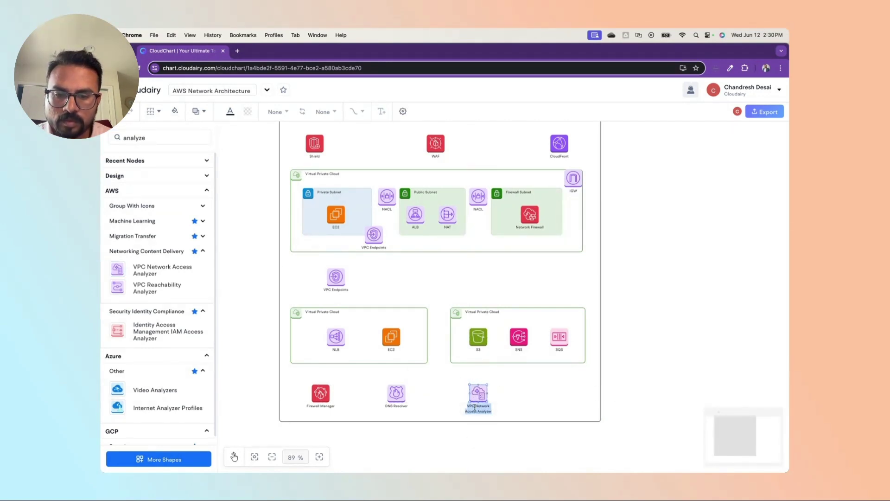
text(N)
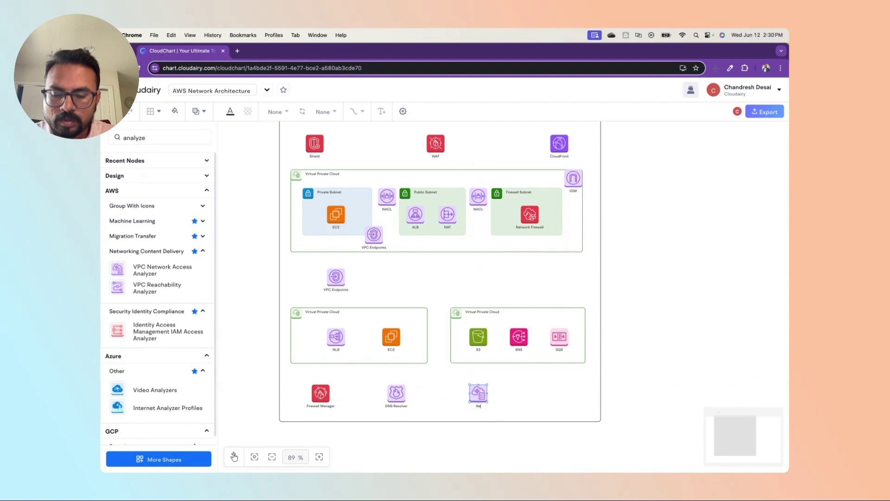
text(etwork An)
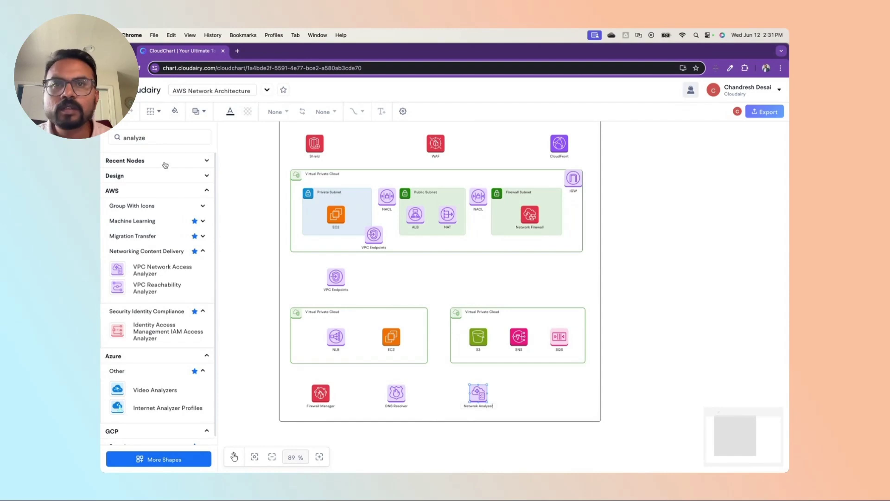
Search for traffic and place a VPC Traffic Mirroring icon at the end of the management row, level with Network Analyzer.
click(134, 137)
double_click(133, 137)
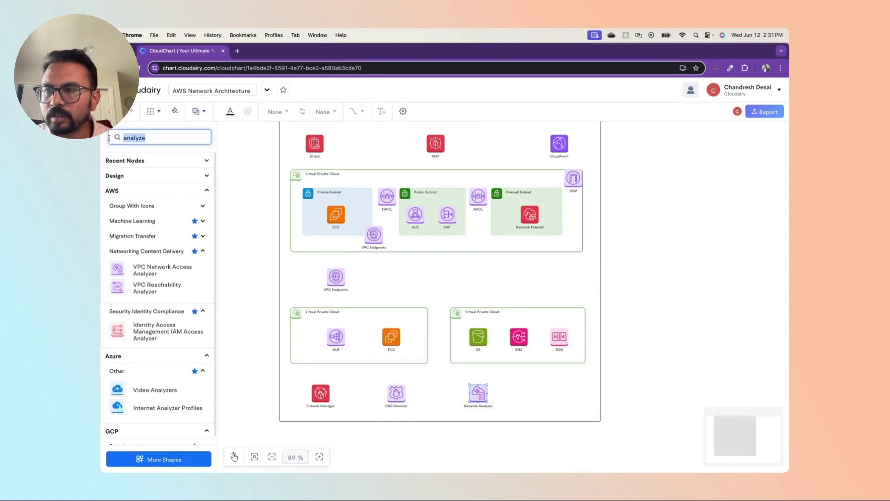
text(traffic)
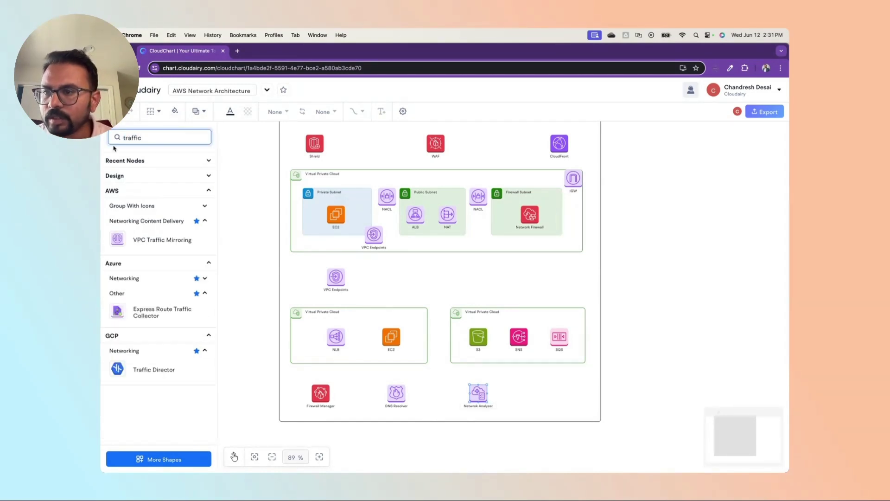
drag(159, 239, 551, 393)
click(500, 452)
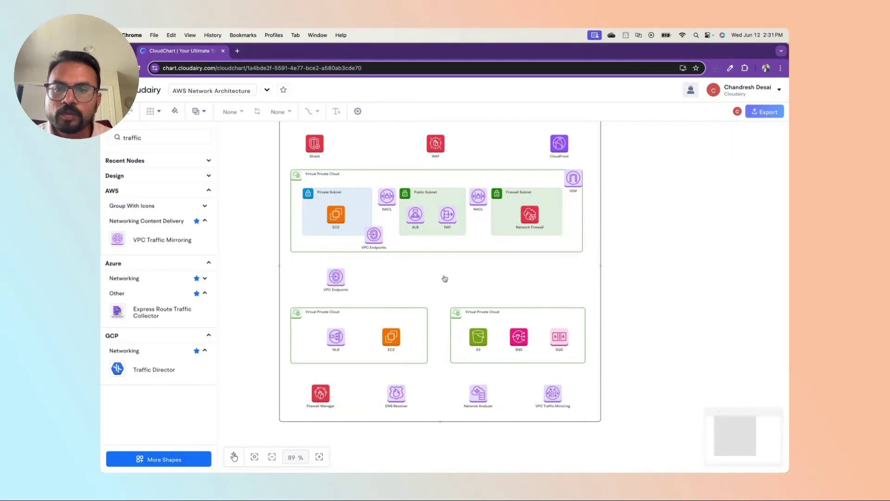
Nudge the User icon up, align CloudFront above IGW, and connect User, Shield, WAF, CloudFront and IGW in sequence with arrows.
scroll(445, 278, up, 1)
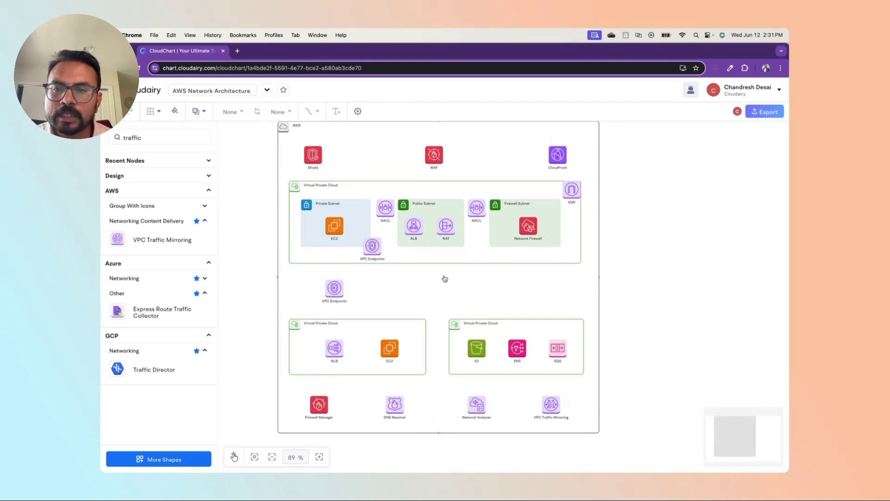
click(444, 278)
scroll(445, 278, up, 3)
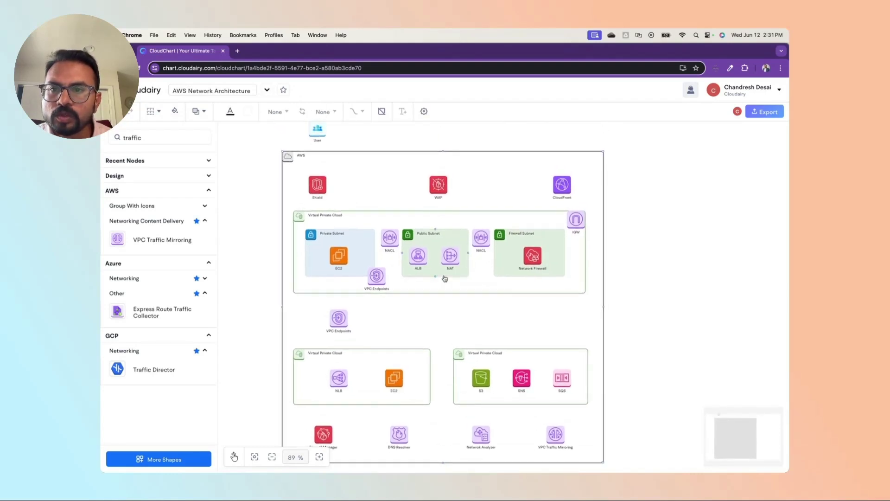
scroll(370, 173, up, 1)
click(319, 142)
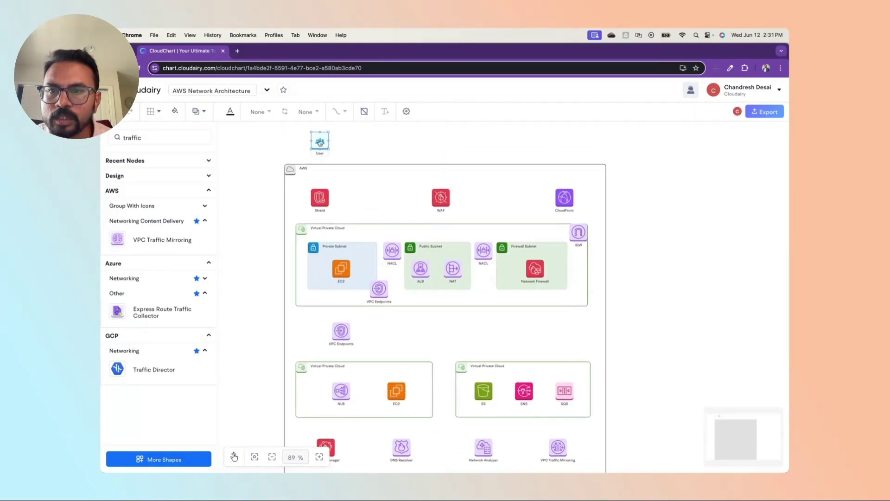
drag(320, 142, 320, 140)
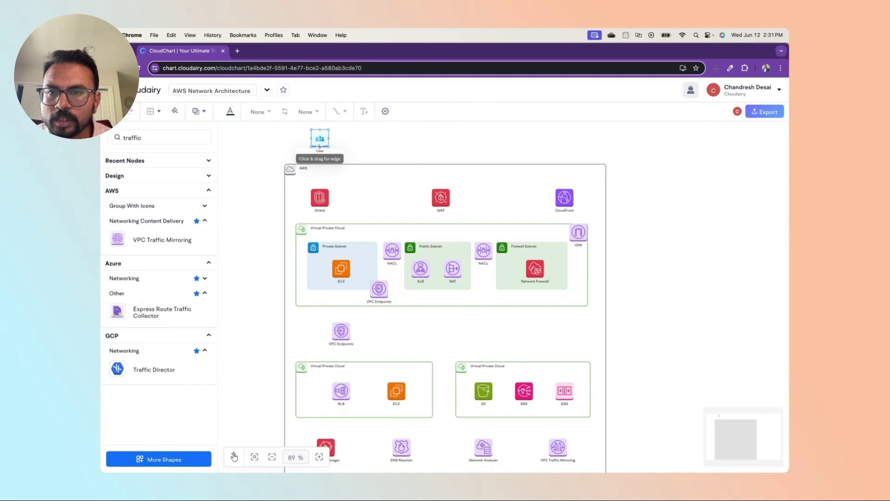
scroll(321, 149, up, 3)
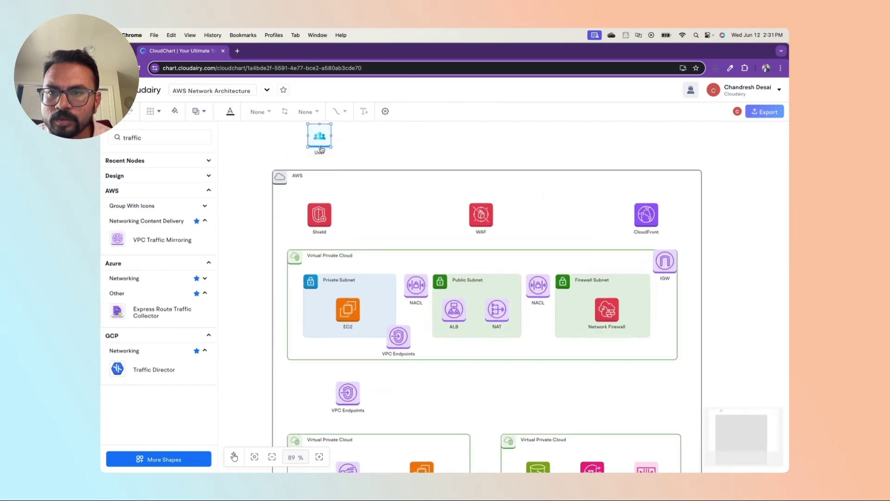
drag(319, 148, 664, 261)
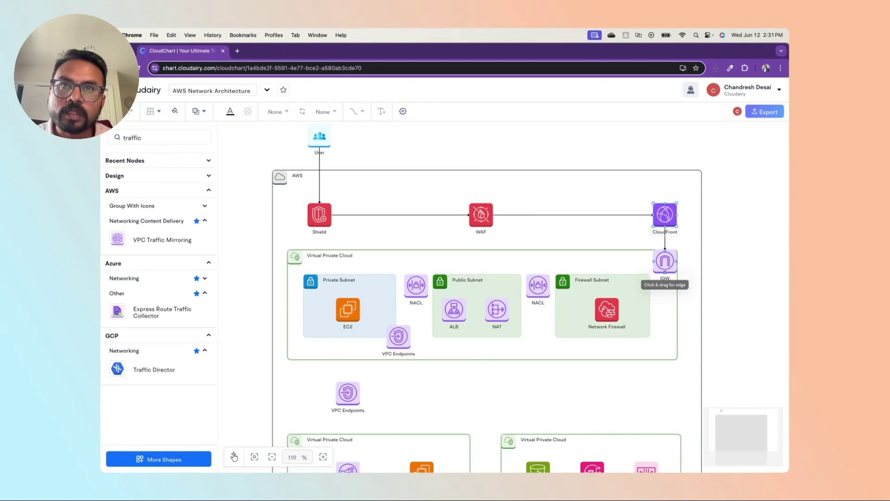
Connect IGW to the Firewall Subnet, the Firewall Subnet to the Public Subnet, and the Public Subnet to the Private Subnet.
drag(665, 273, 519, 309)
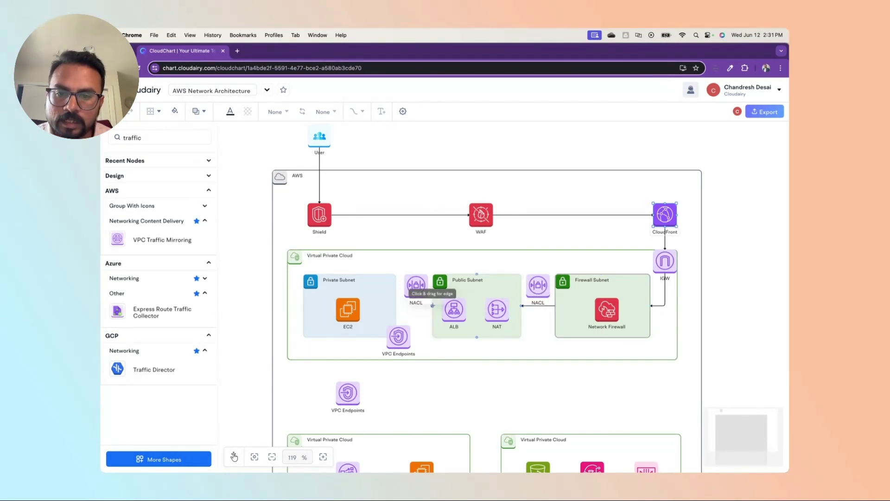
drag(427, 310, 397, 307)
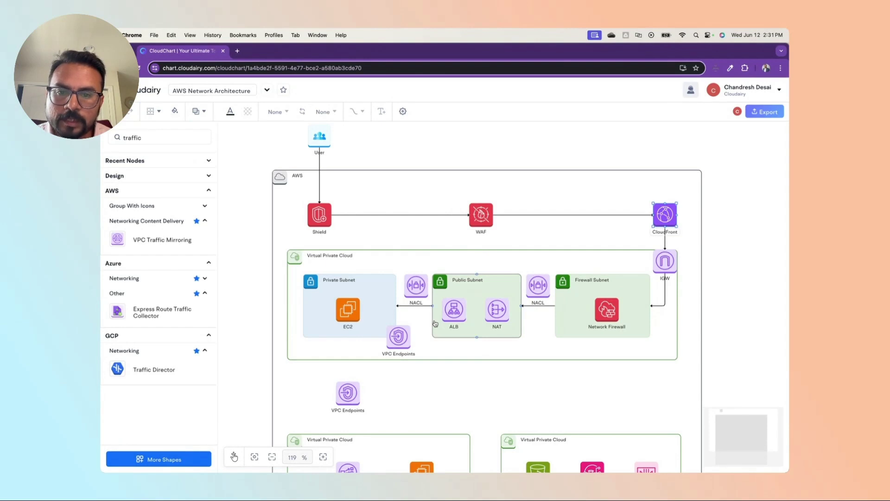
Connect the Private Subnet's EC2 to the VPC Endpoints below the main VPC, on to NLB, and from NLB to the neighbouring EC2.
scroll(435, 324, down, 2)
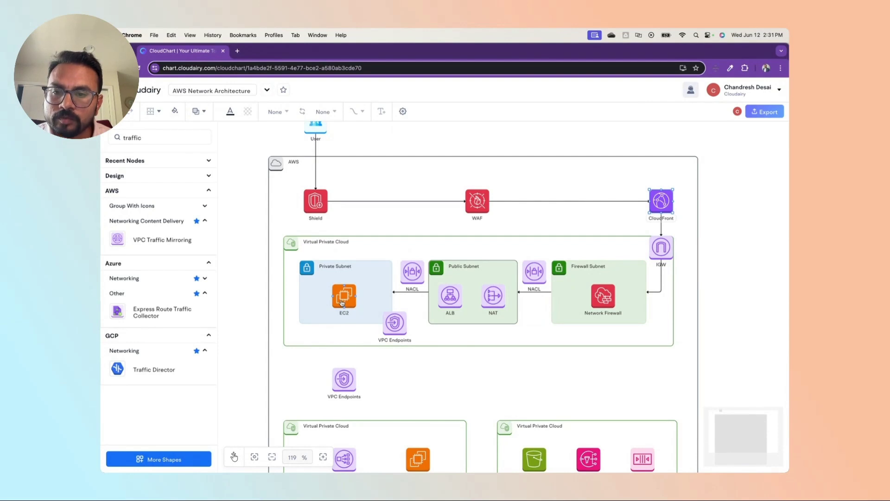
drag(343, 309, 344, 371)
scroll(390, 382, down, 2)
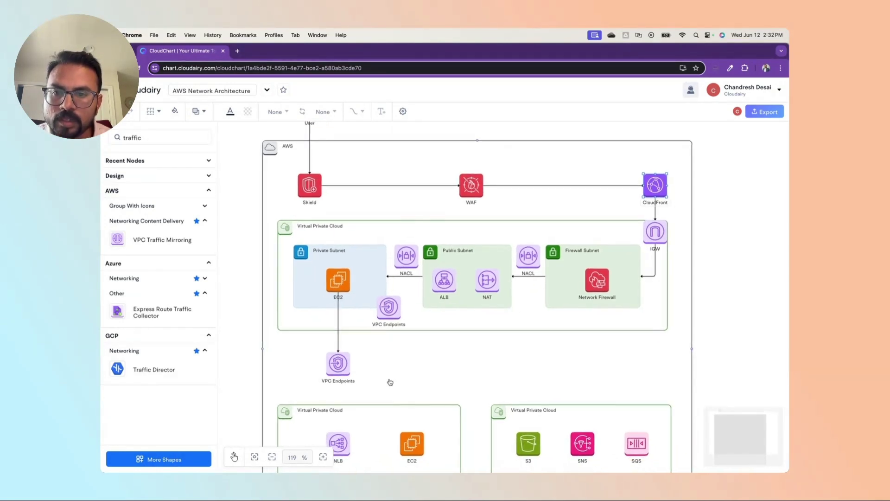
scroll(390, 381, down, 5)
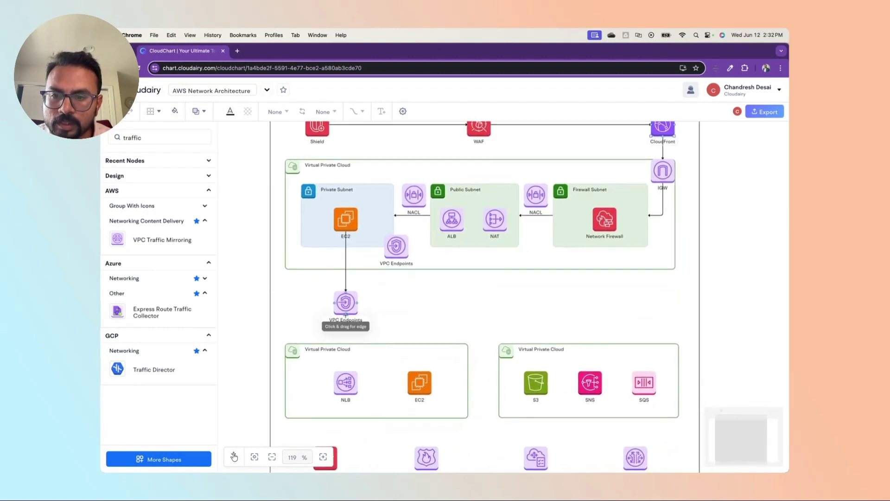
drag(345, 314, 351, 383)
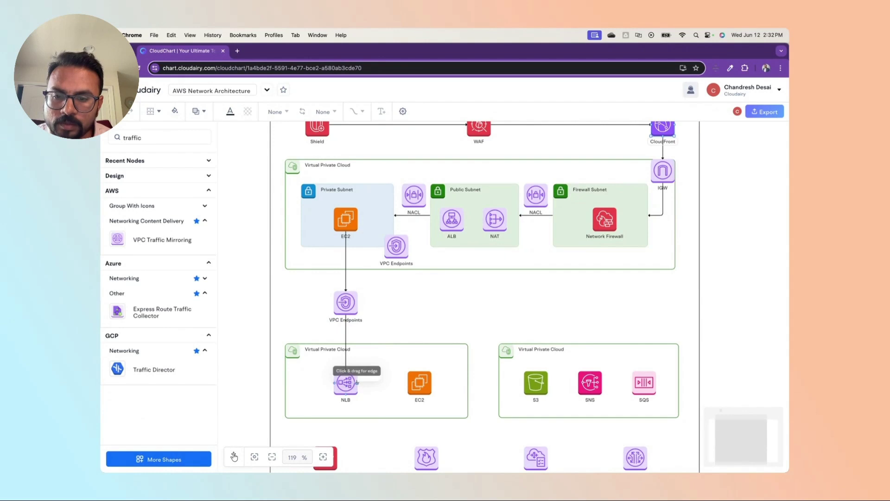
drag(356, 383, 408, 380)
Connect the main VPC's VPC Endpoints icon to the lower-right Virtual Private Cloud and label the connector Private Link.
scroll(399, 407, down, 1)
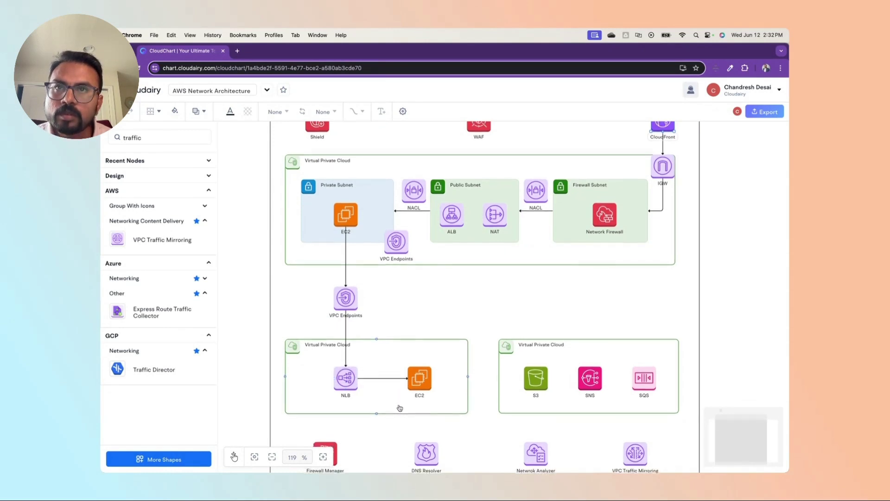
scroll(399, 407, down, 1)
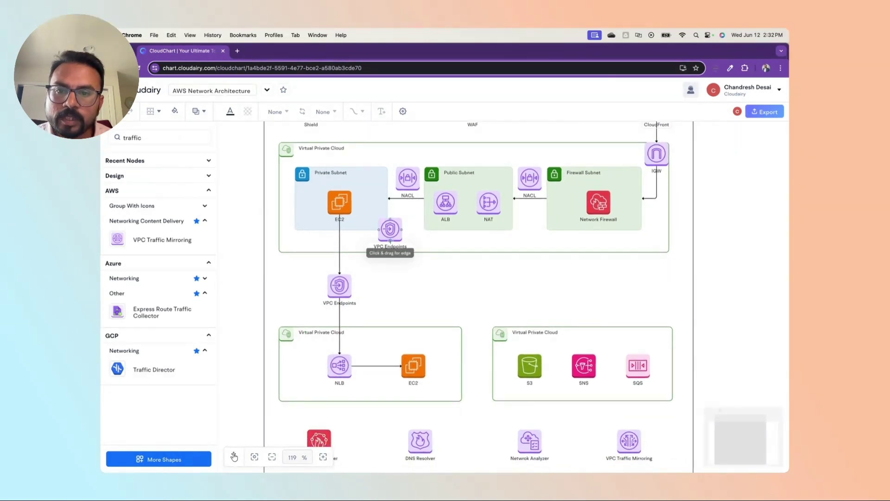
drag(389, 240, 586, 327)
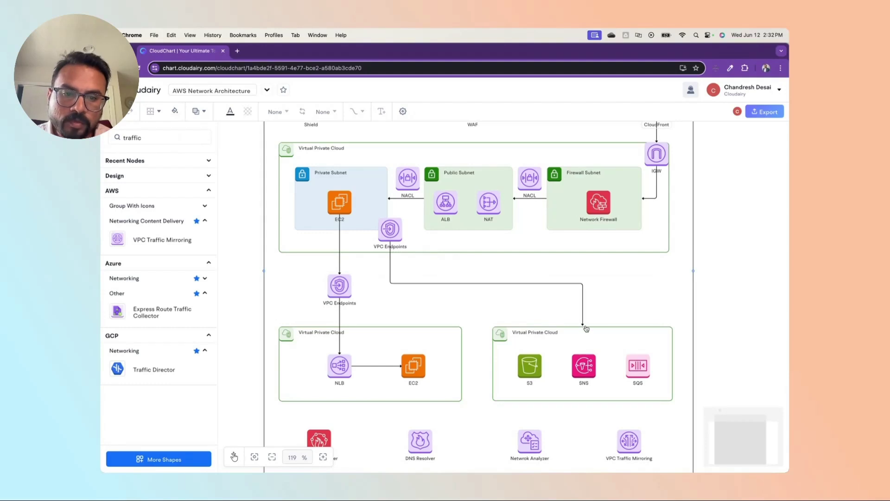
click(479, 284)
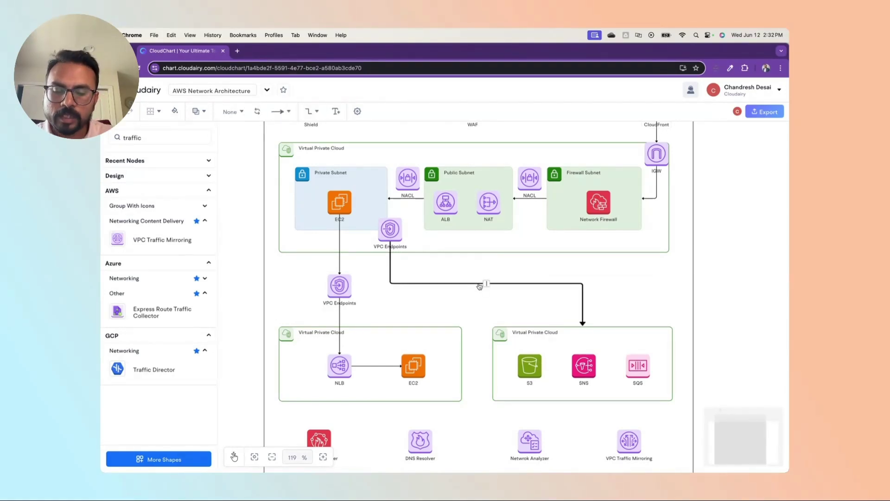
text(Private L)
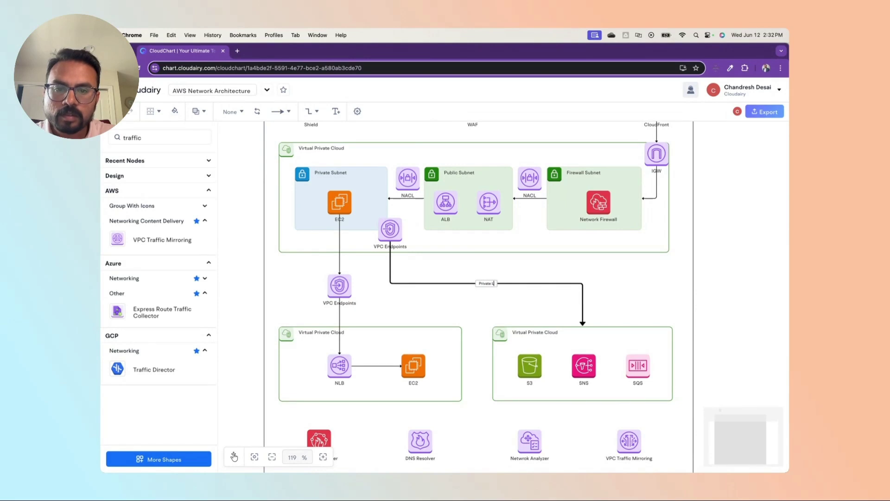
text(ink)
scroll(478, 297, down, 5)
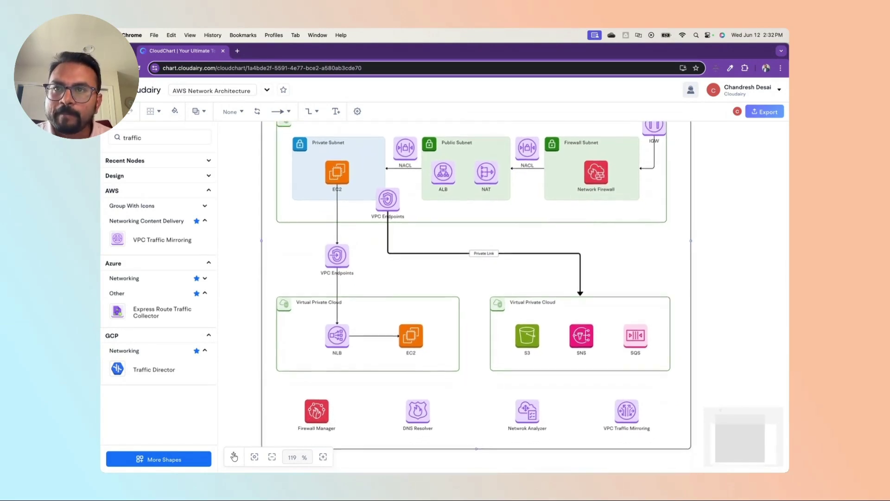
scroll(446, 280, up, 5)
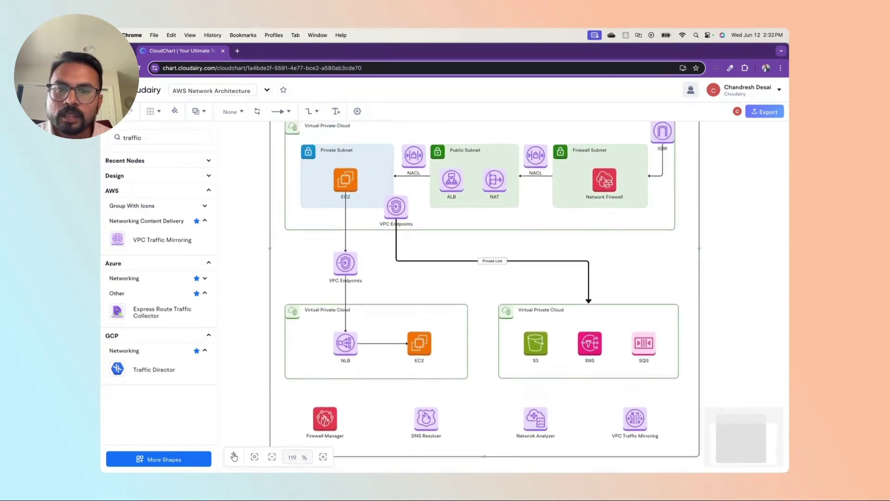
click(303, 287)
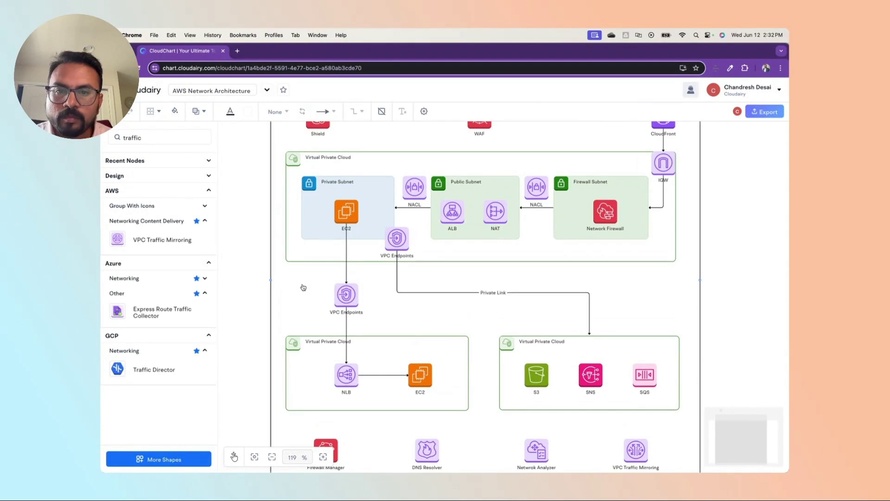
Set the Firewall Subnet's fill colour to hex c7a0a0 and shift the Network Firewall icon slightly left inside it.
scroll(303, 287, up, 5)
scroll(303, 287, up, 3)
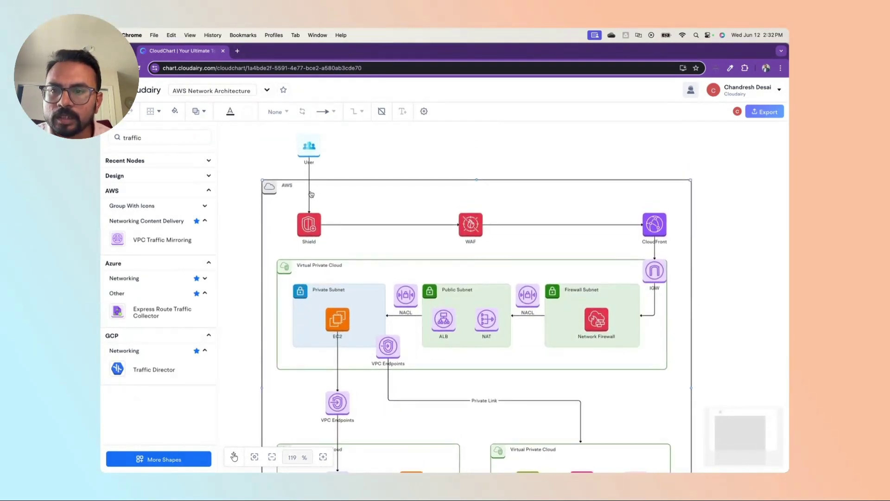
scroll(363, 301, down, 3)
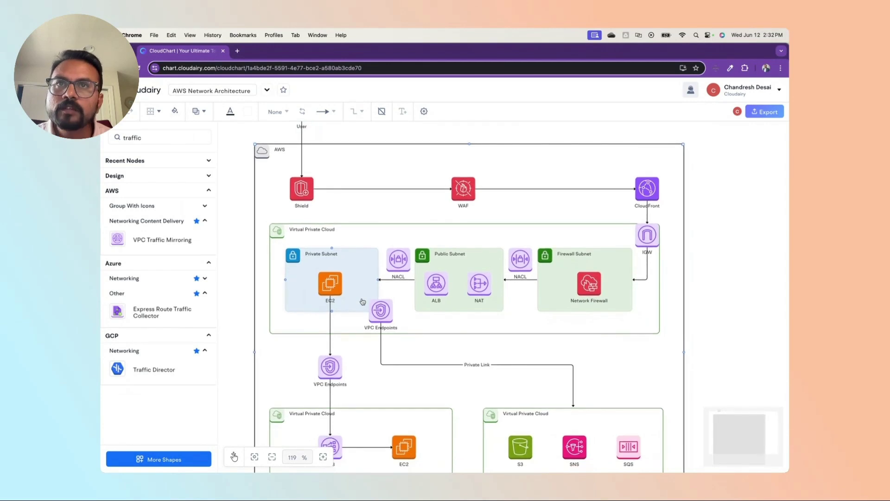
click(558, 308)
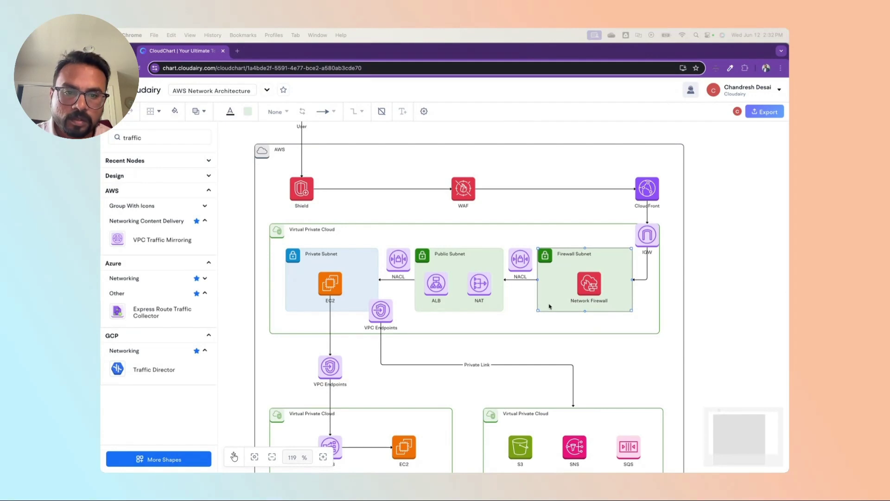
click(248, 112)
double_click(211, 258)
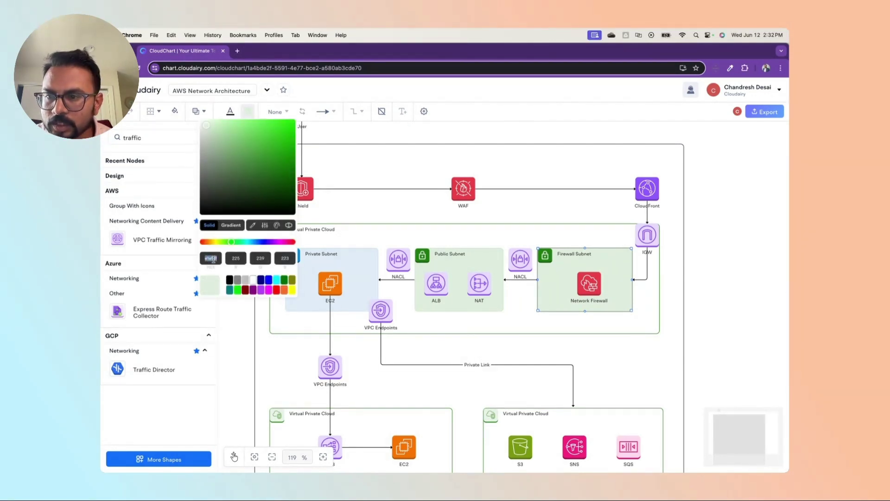
text(c7a0a0)
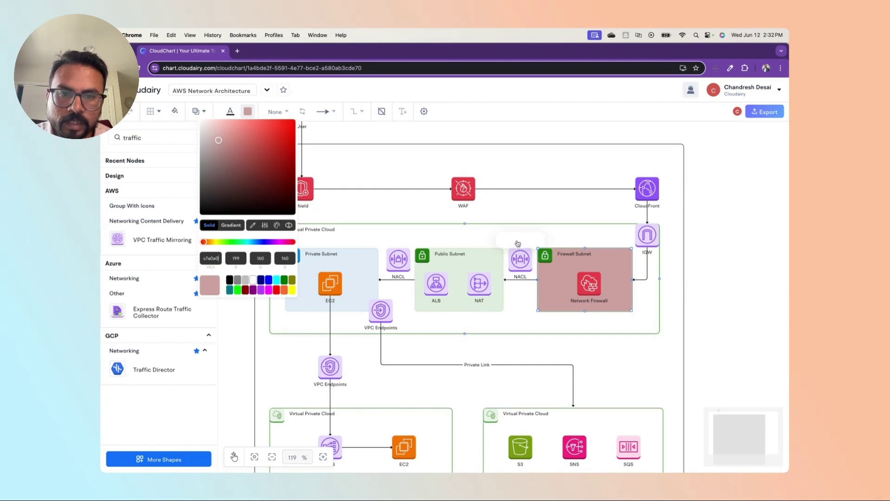
drag(594, 285, 588, 283)
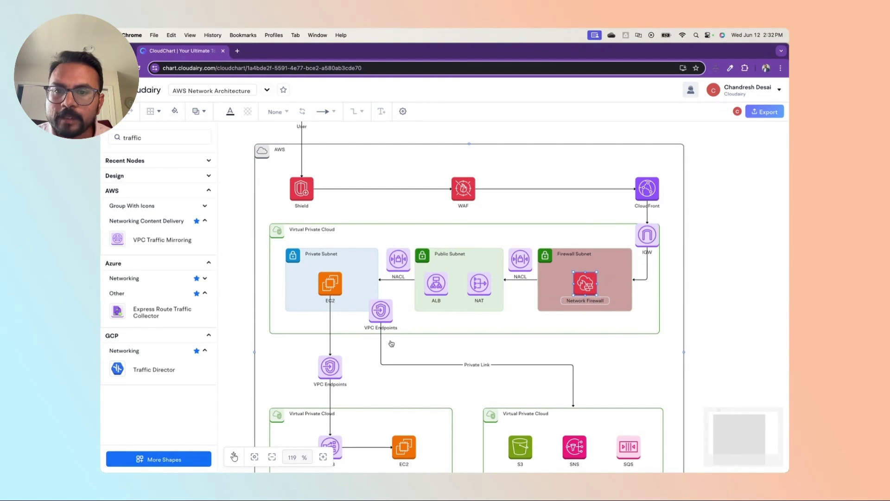
Set the main Virtual Private Cloud's fill colour to hex f2e3f2.
scroll(392, 343, down, 2)
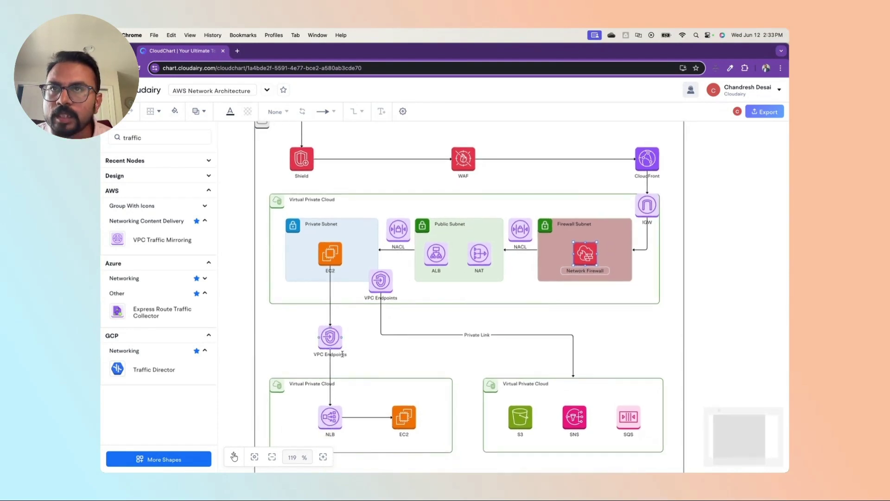
scroll(343, 354, down, 3)
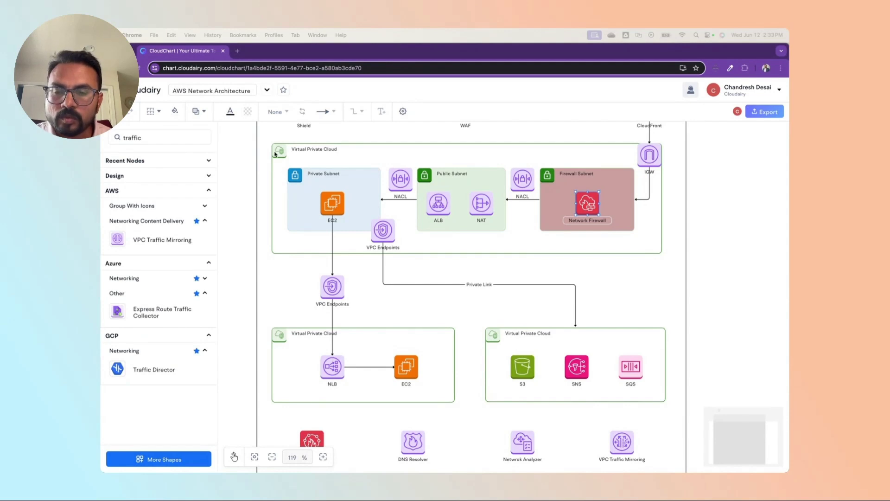
click(374, 158)
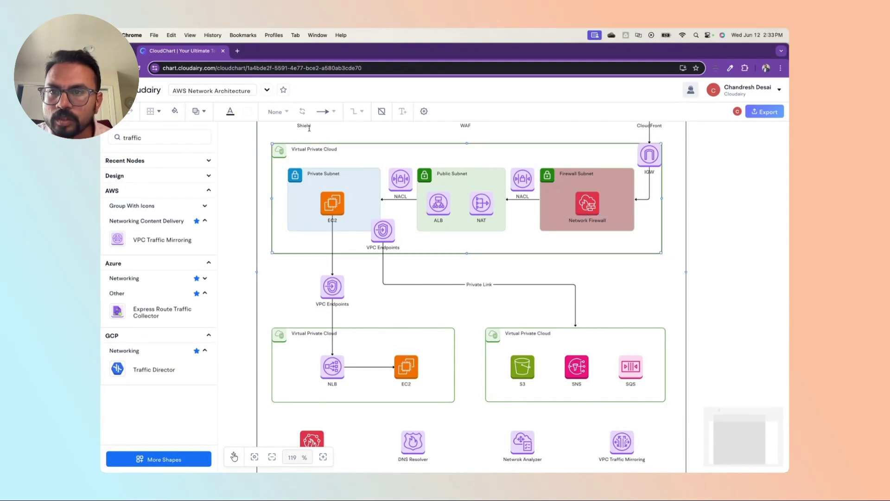
click(247, 113)
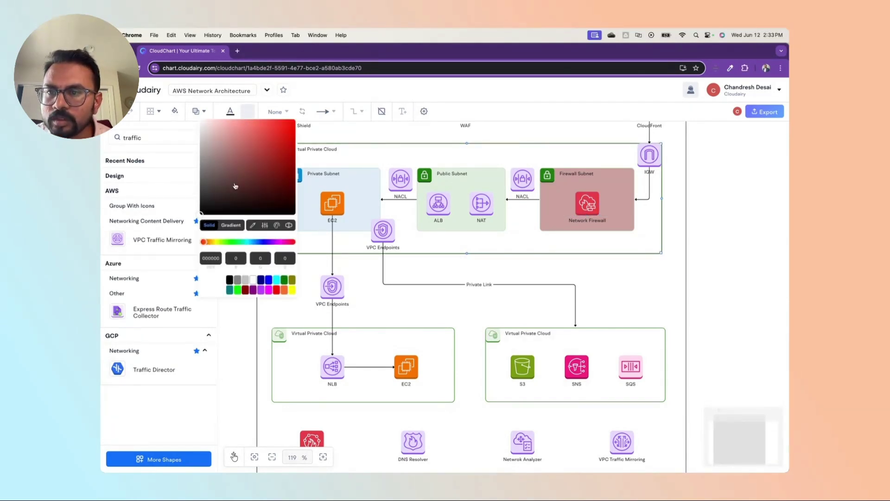
click(212, 258)
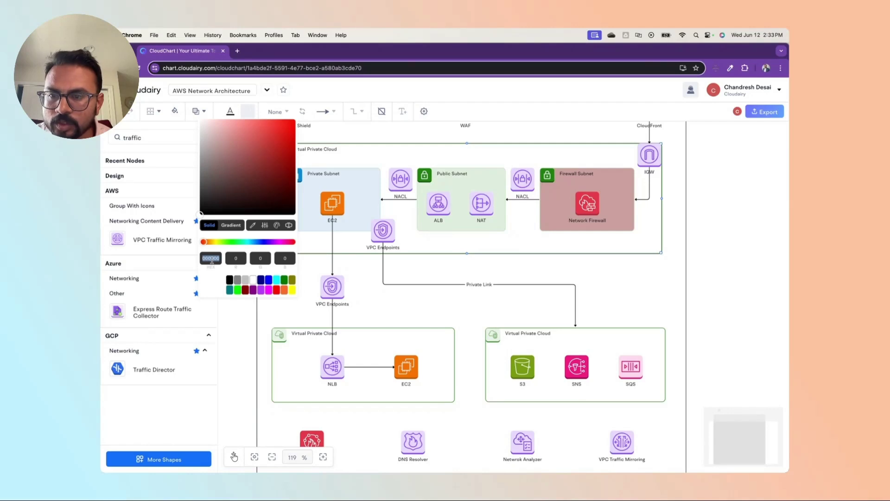
text(f2e3f2)
click(455, 274)
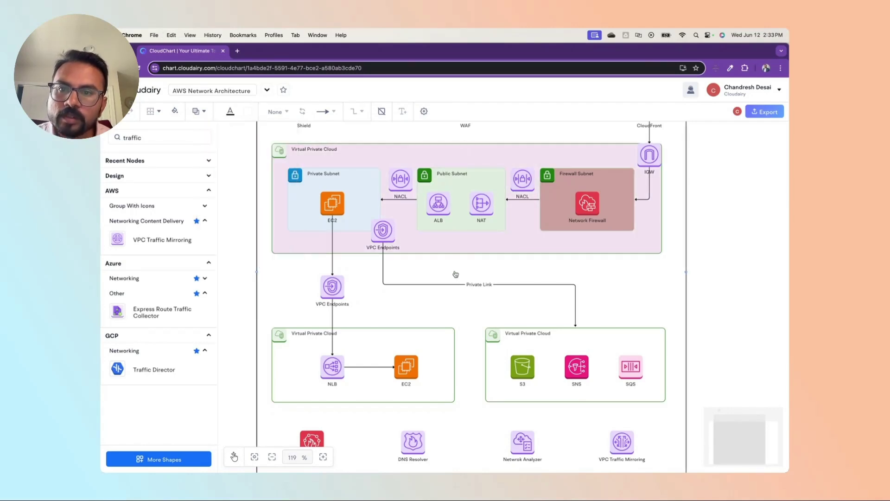
Rename the VPC containing NLB and EC2 to Provide 1 VPC and the VPC containing S3, SNS and SQS to Provider 2 VPC.
scroll(455, 274, down, 5)
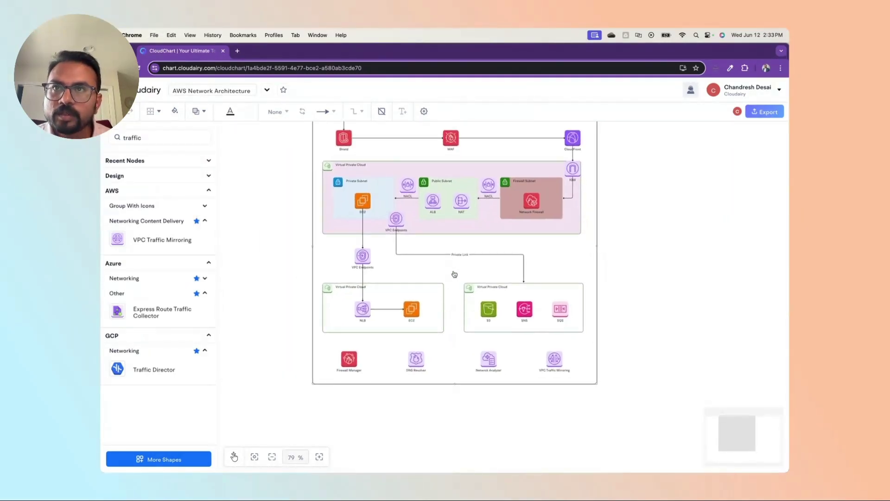
double_click(349, 286)
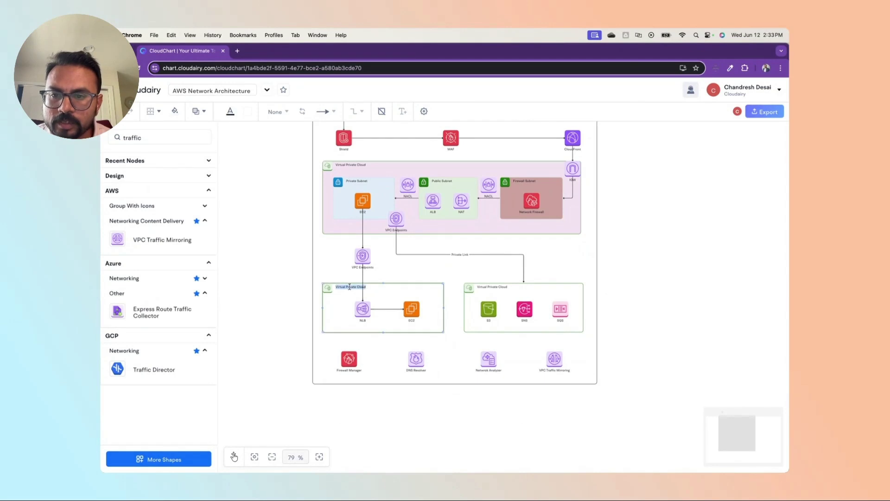
text(H)
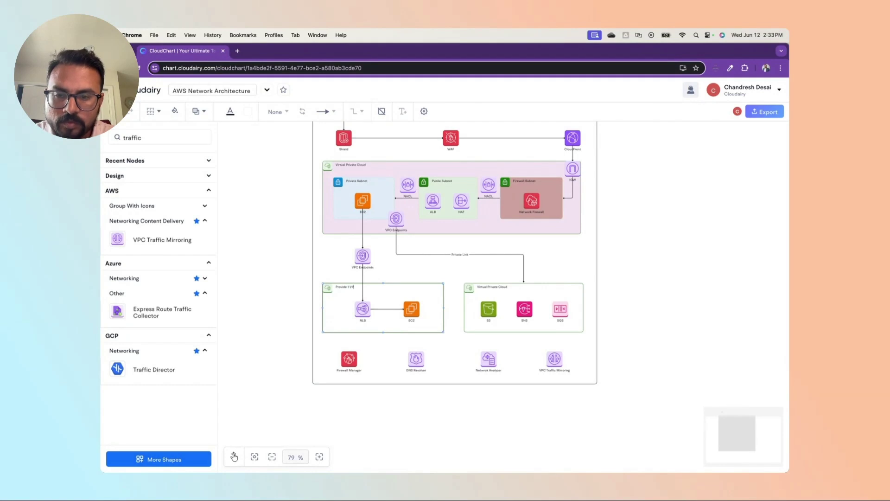
scroll(502, 287, up, 5)
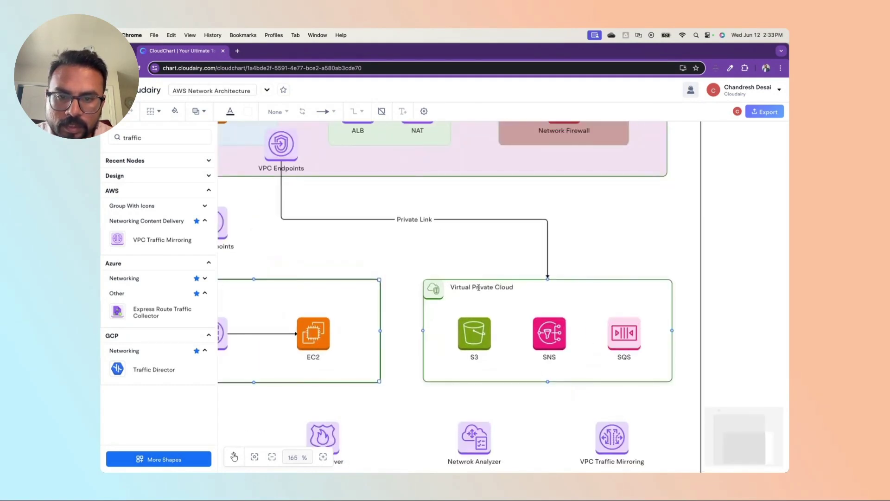
double_click(479, 287)
text(Provider 2 VPC)
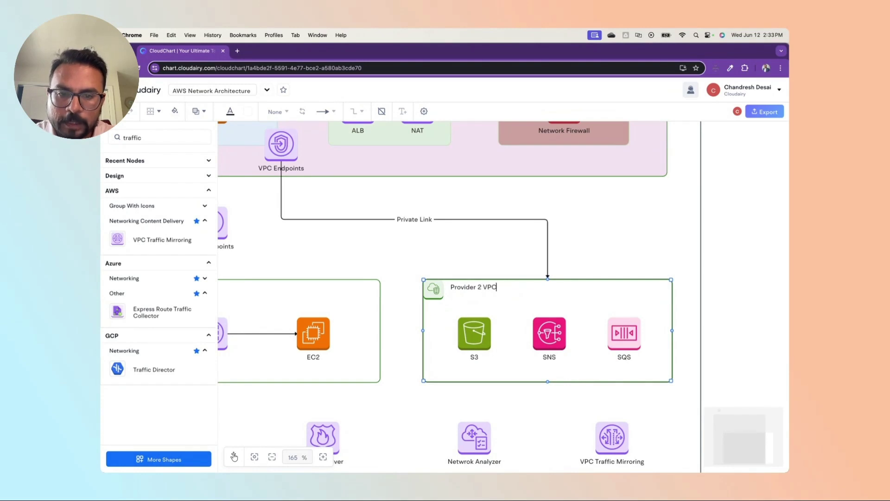
Set the Provide 1 VPC's fill colour to hex b9c4b9.
scroll(436, 284, down, 10)
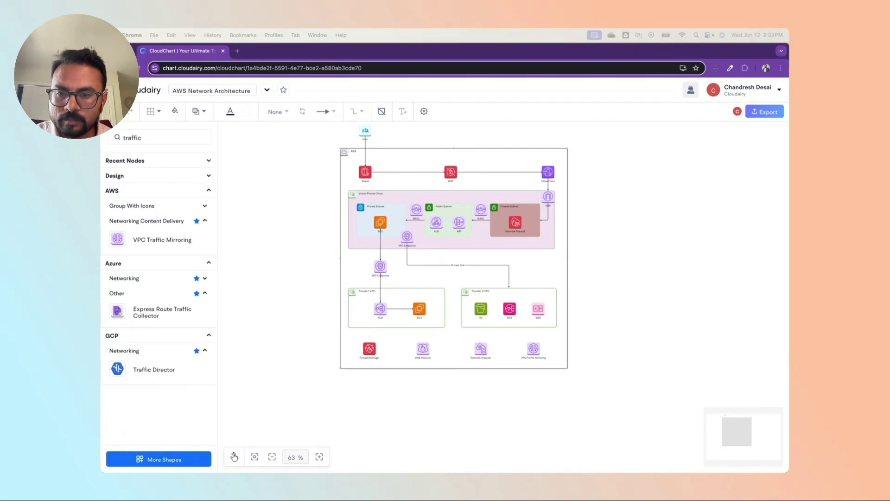
click(356, 319)
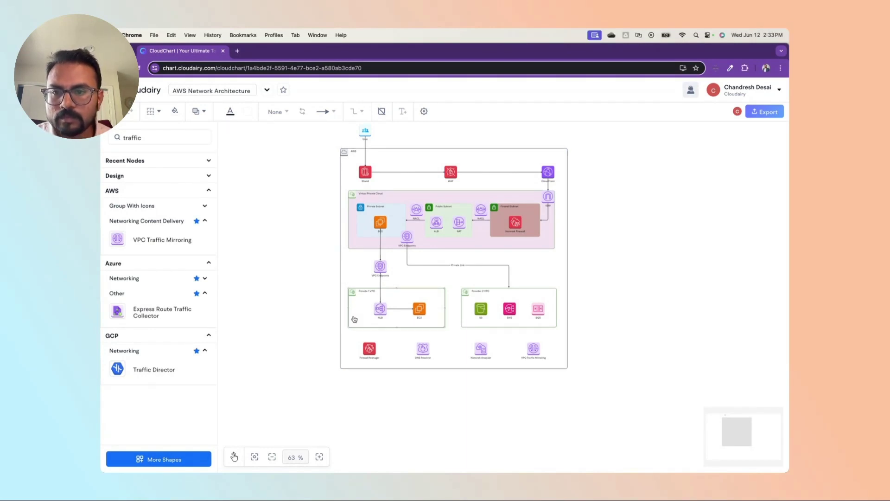
click(248, 114)
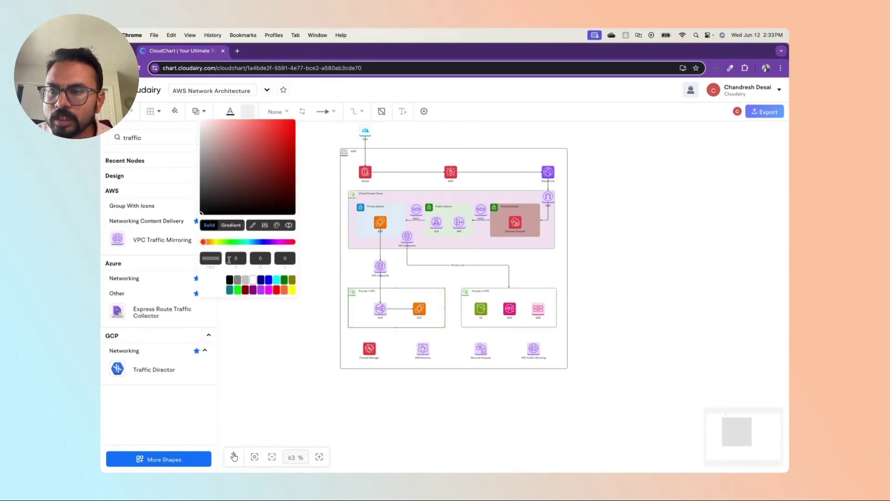
double_click(214, 258)
text(b9c4b9)
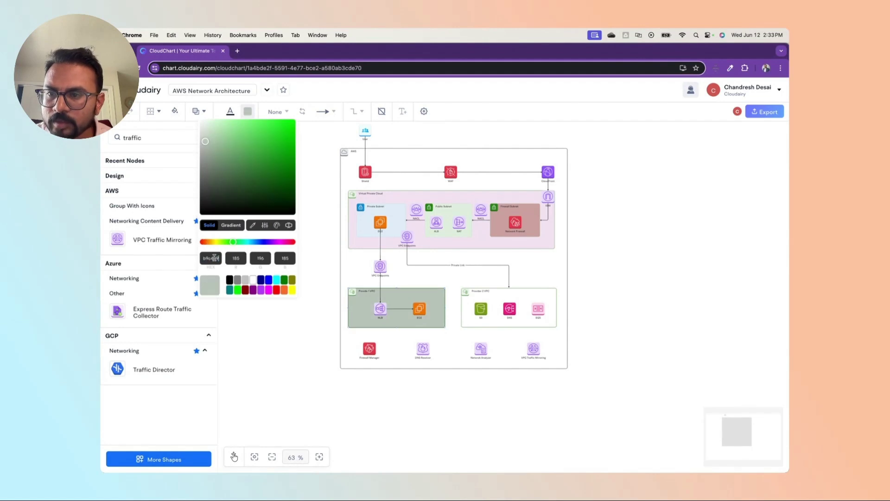
click(299, 337)
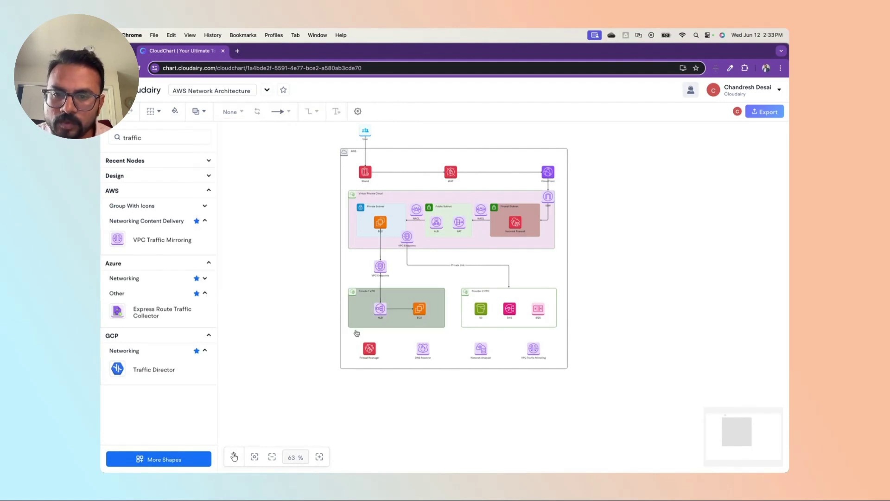
Fill the Provider 2 VPC with the same grey-green colour as the Provide 1 VPC, hex b9c4b9.
click(469, 324)
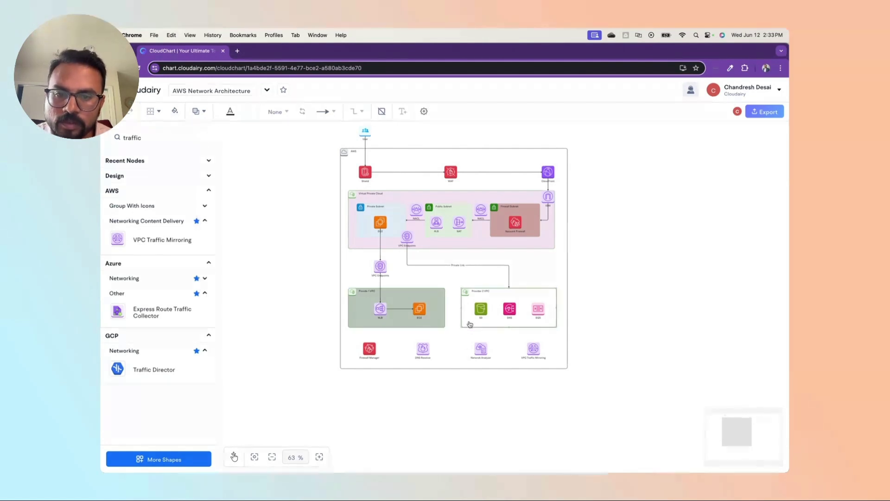
click(248, 112)
click(209, 257)
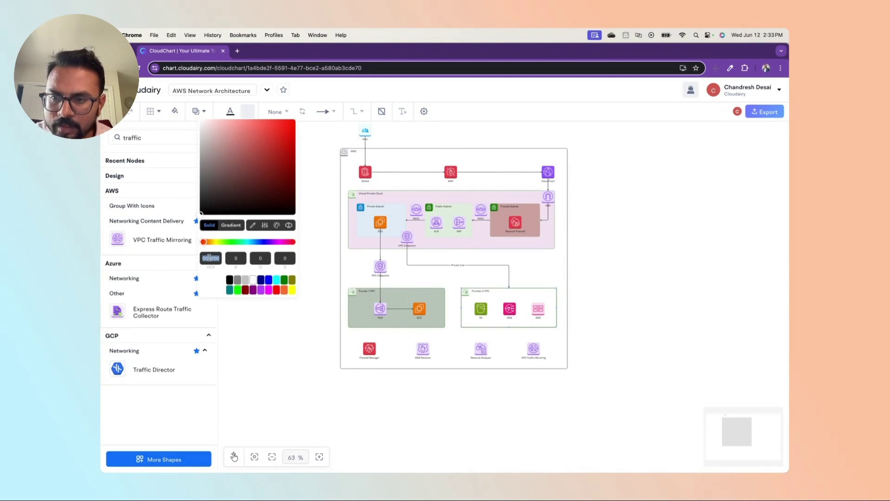
key(ctrl+v)
click(298, 391)
Change the Private Link connector to the dashed right-angled line style.
scroll(297, 392, down, 5)
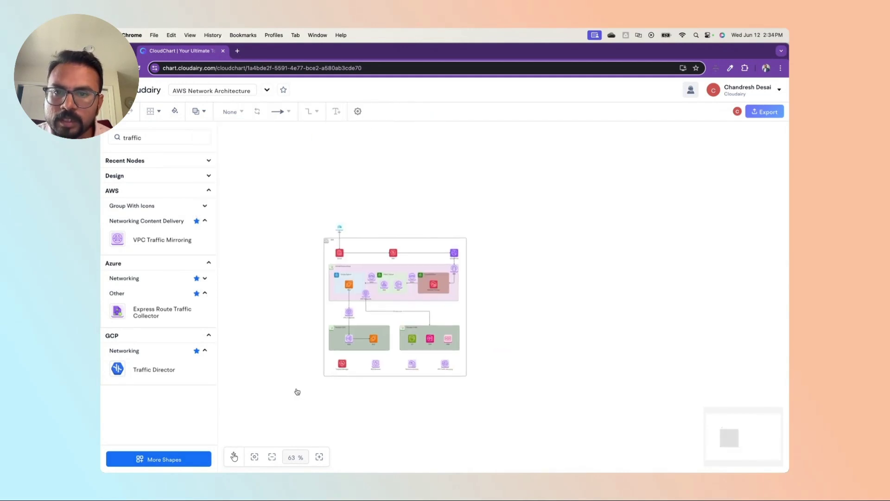
scroll(298, 392, up, 3)
scroll(297, 392, up, 2)
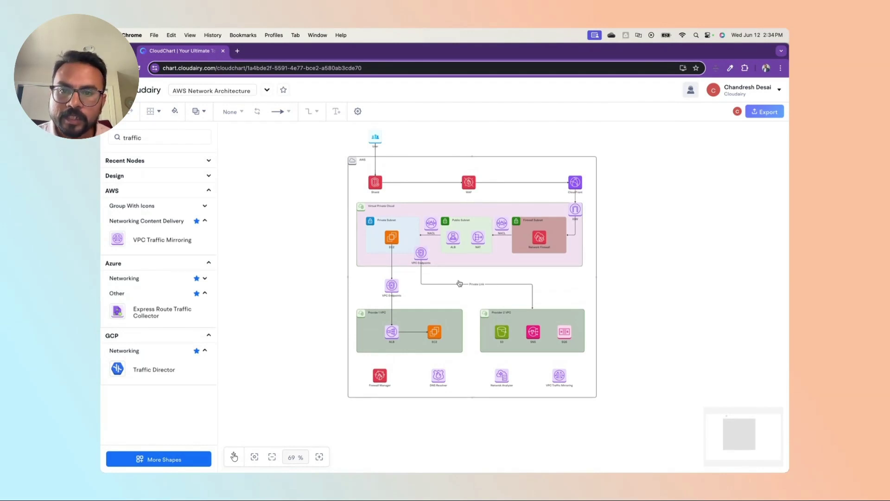
scroll(459, 283, up, 1)
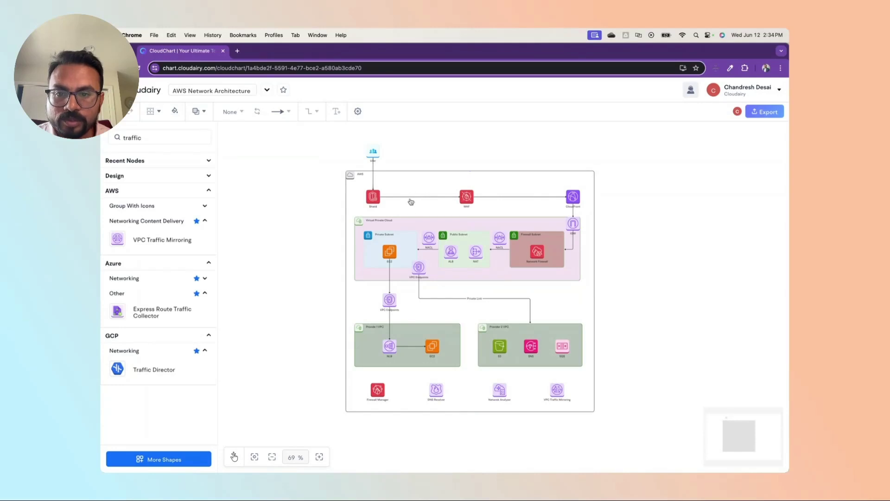
click(443, 300)
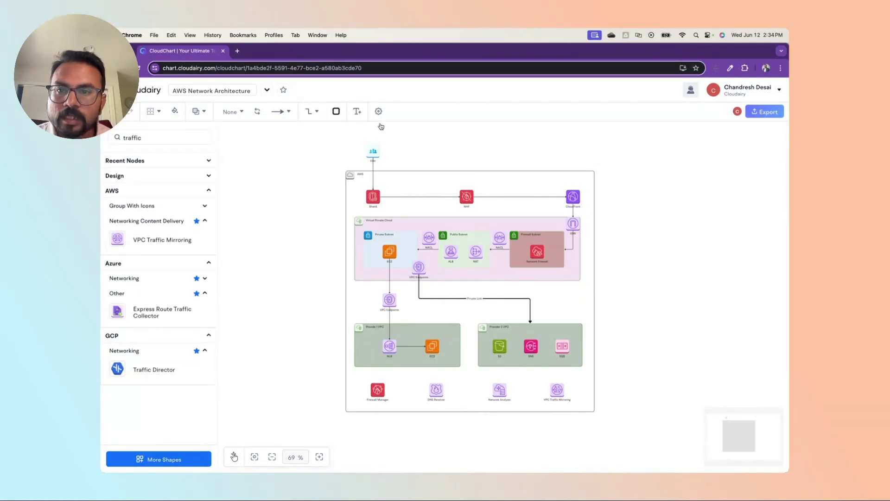
click(311, 112)
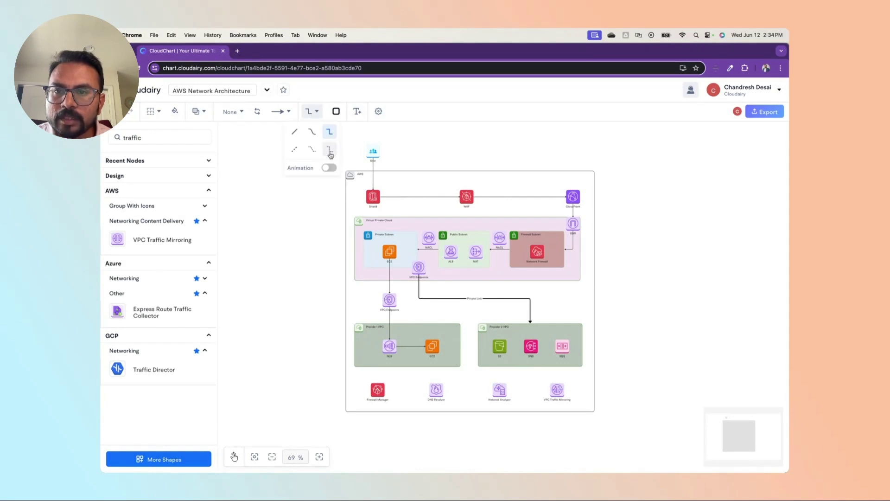
click(328, 152)
click(313, 296)
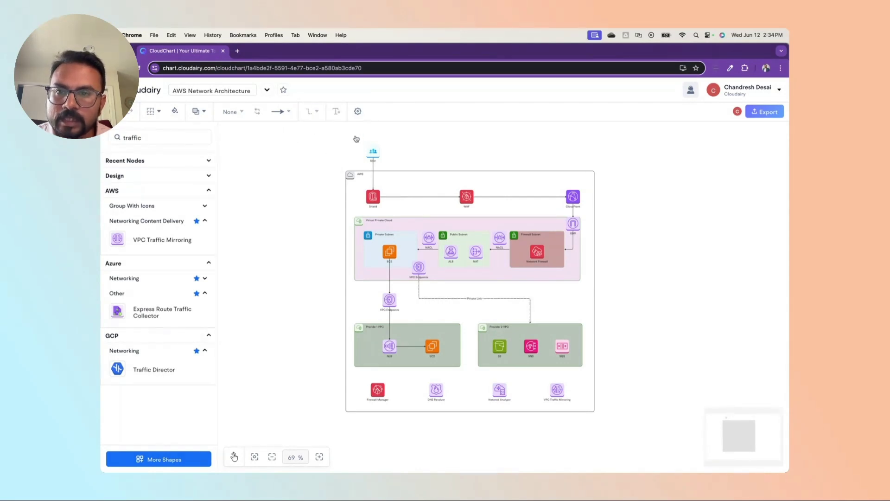
Turn on the moving-dot animation for the diagram's solid connectors and review it across the whole architecture.
click(358, 111)
click(383, 162)
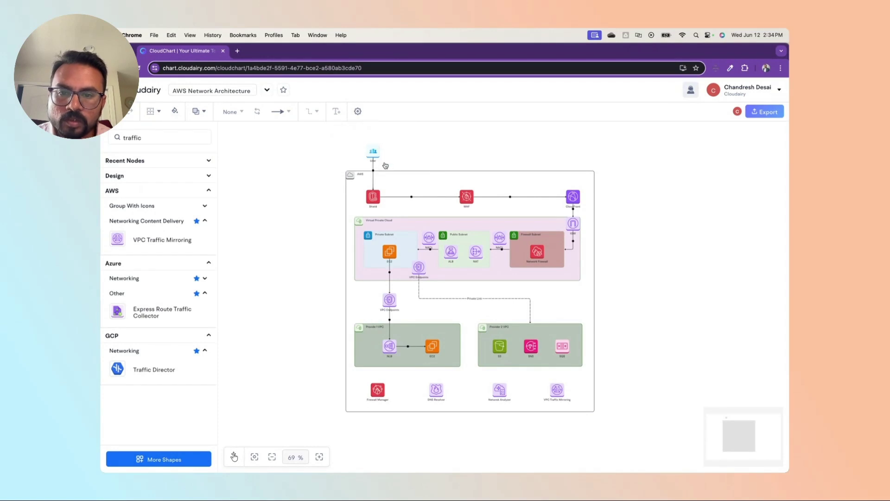
scroll(273, 294, up, 8)
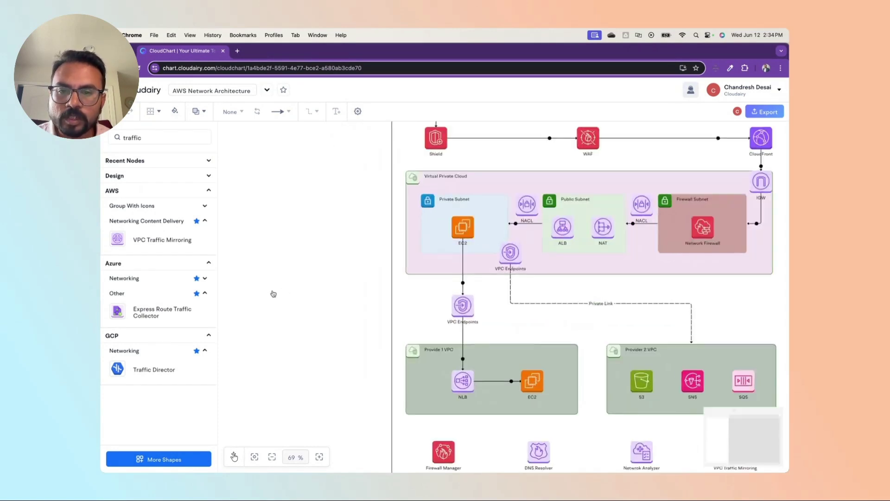
scroll(273, 294, down, 5)
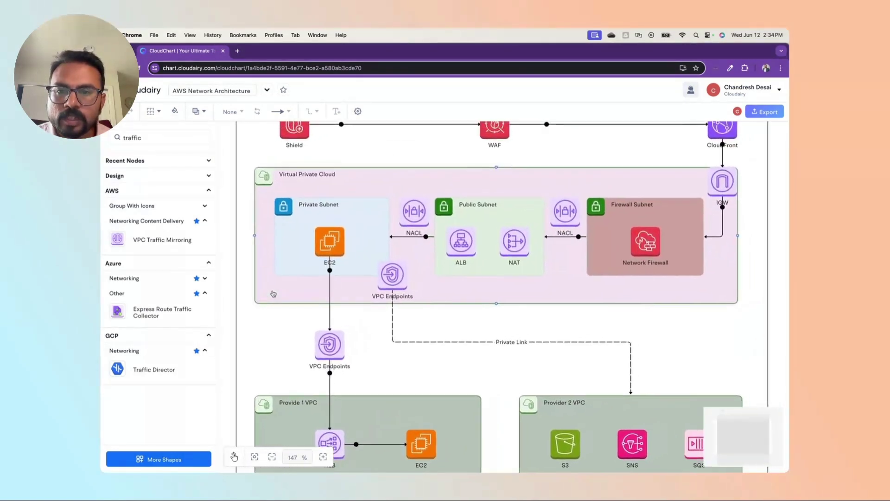
scroll(357, 211, up, 3)
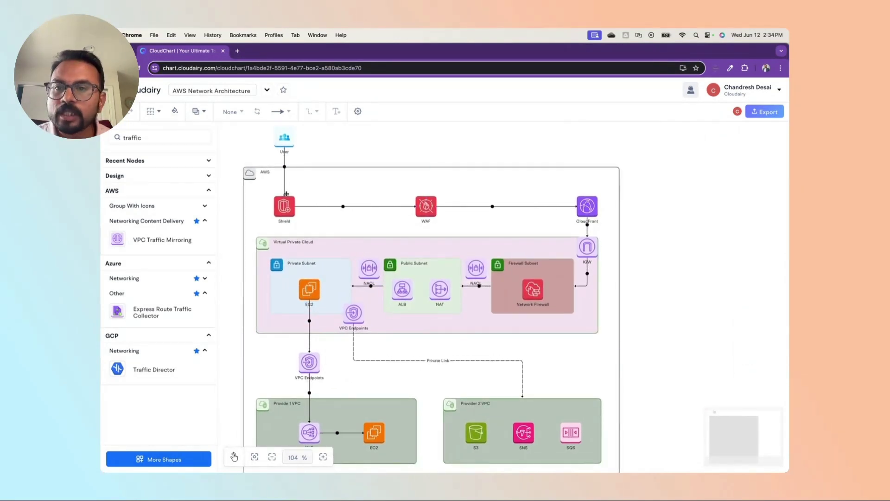
Set the colour of the connector from User to Shield to cyan.
click(337, 206)
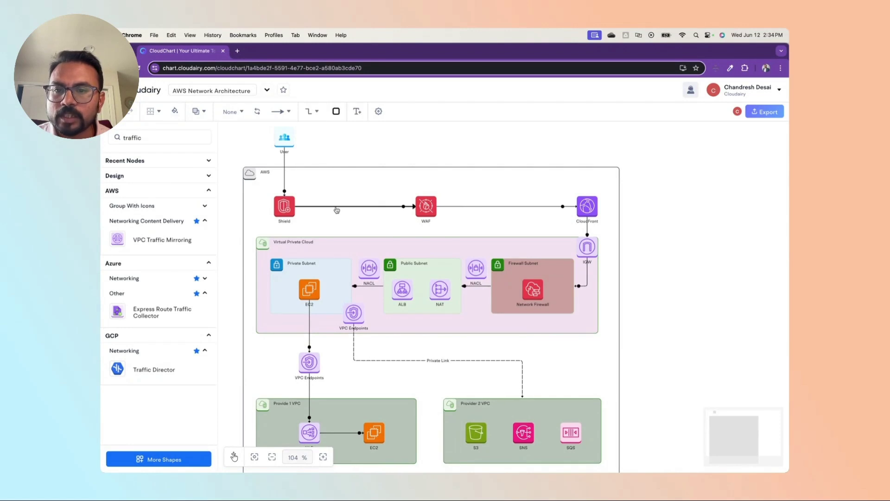
click(284, 177)
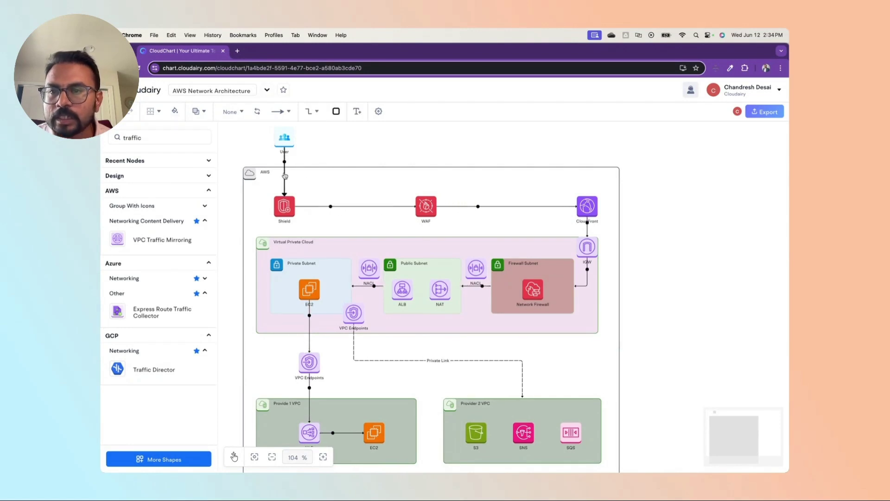
click(336, 111)
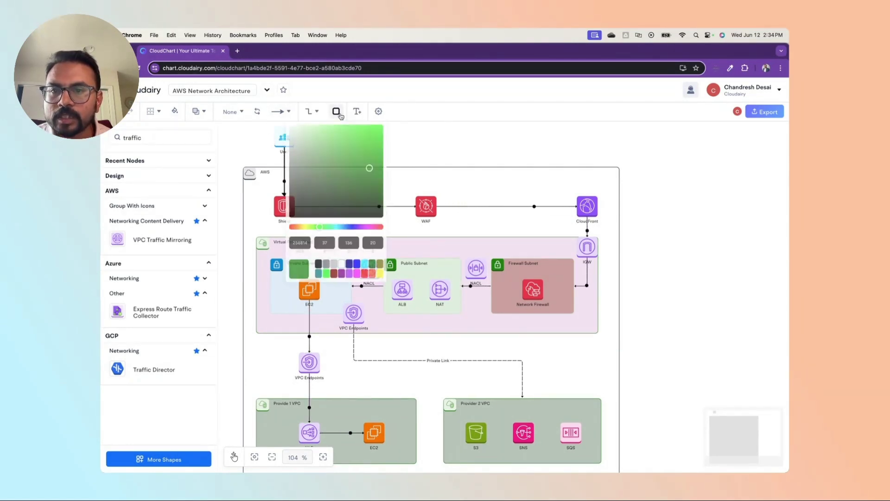
click(366, 269)
click(460, 156)
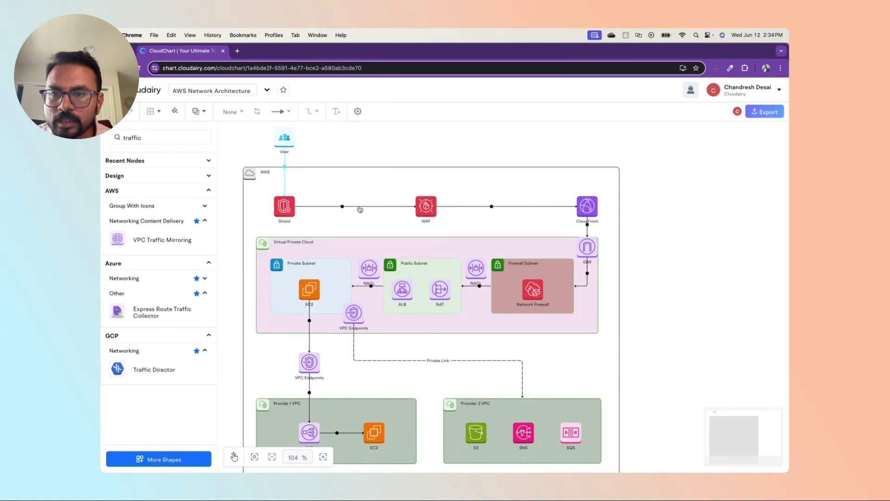
Set the colour of the connector from Shield to WAF to red.
click(360, 210)
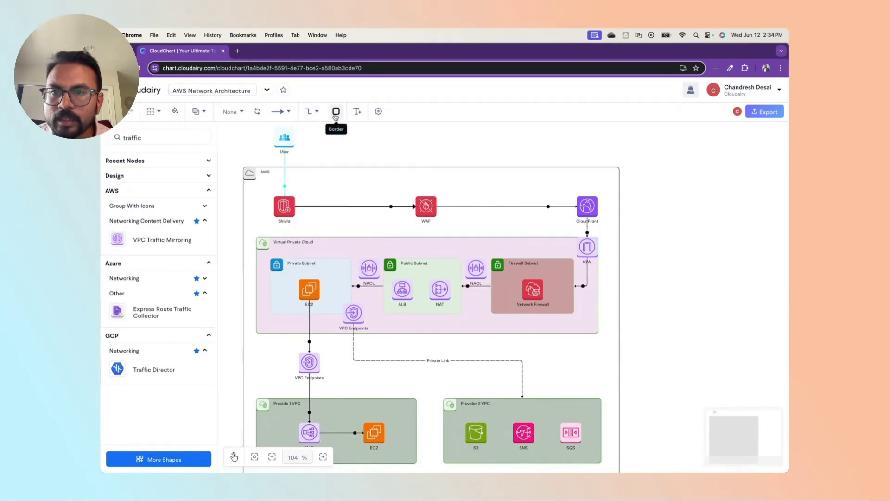
click(336, 111)
click(365, 278)
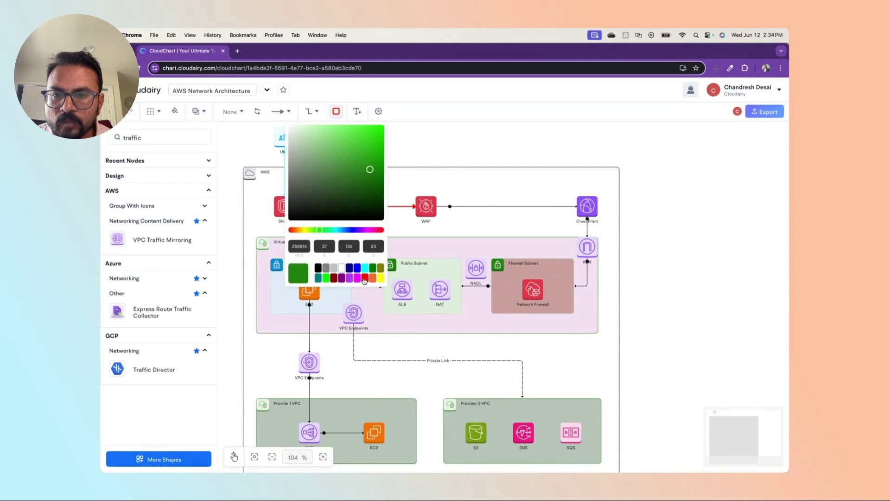
click(486, 218)
scroll(488, 219, down, 3)
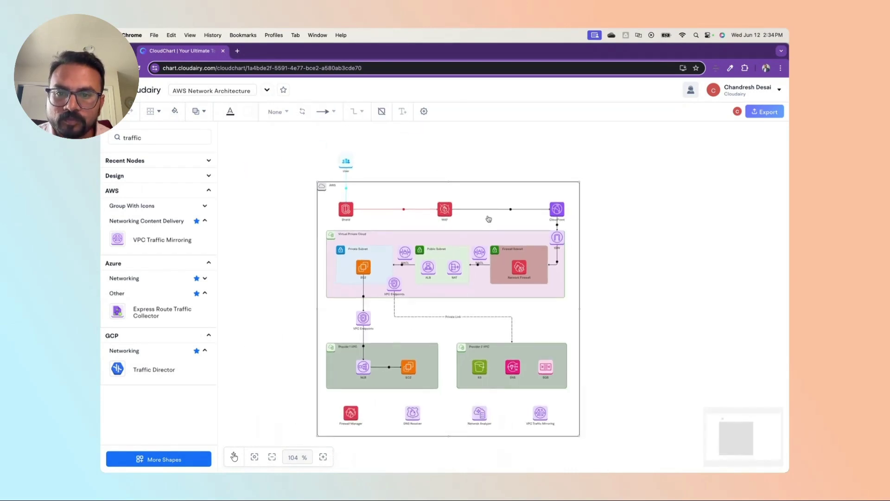
Set the colour of the dashed Private Link connector to blue and check it within the overall diagram.
click(418, 319)
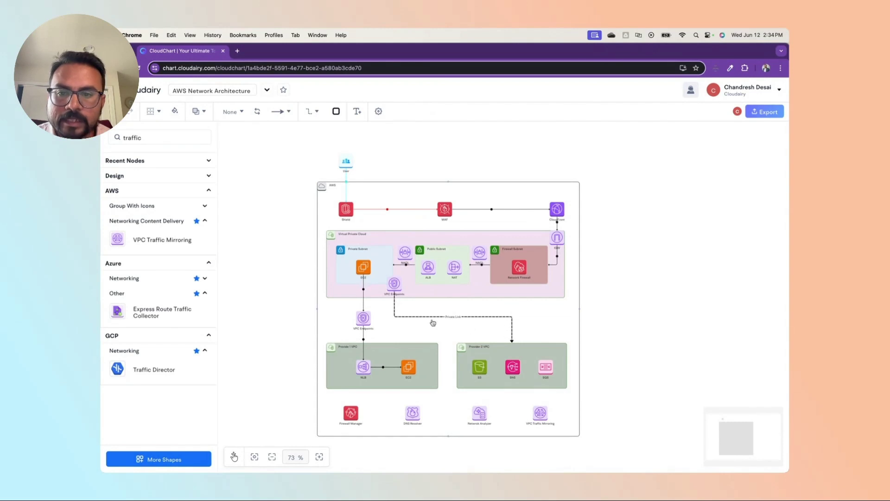
click(336, 111)
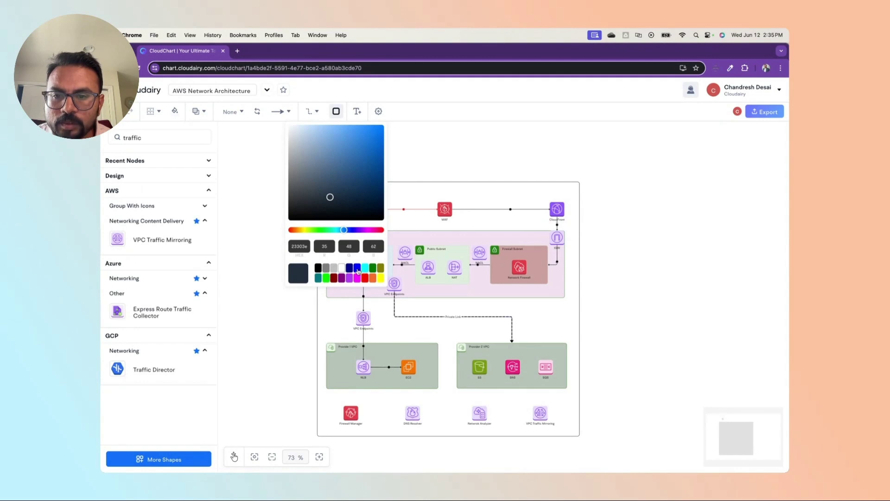
click(299, 373)
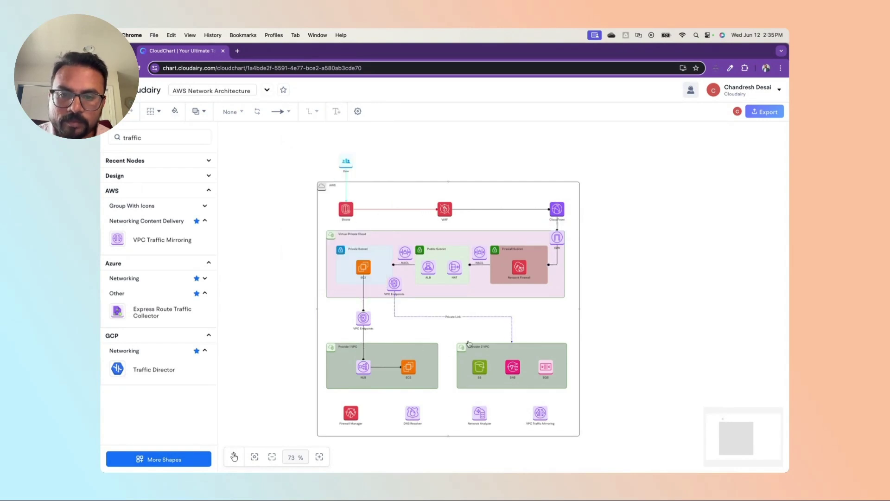
scroll(469, 344, up, 5)
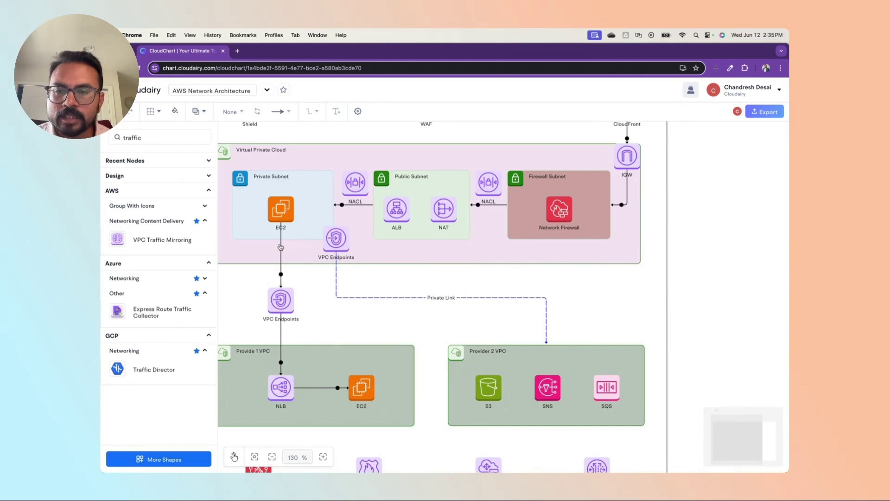
scroll(390, 277, down, 5)
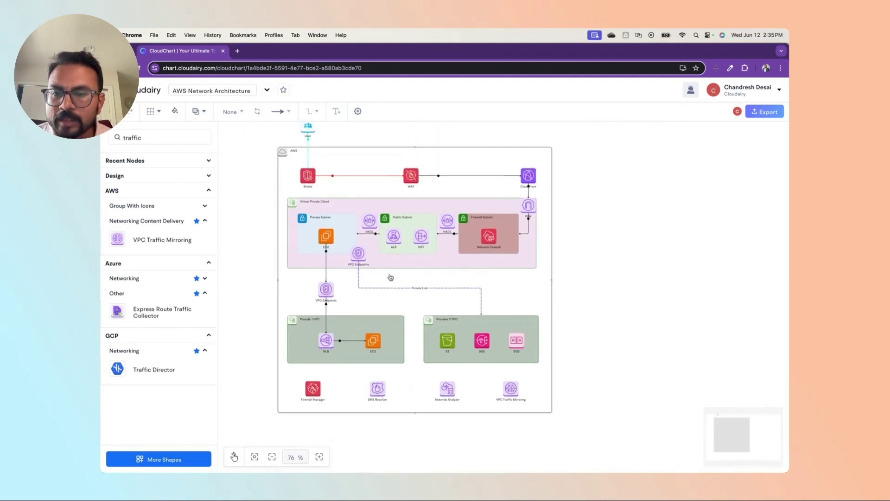
scroll(390, 277, down, 2)
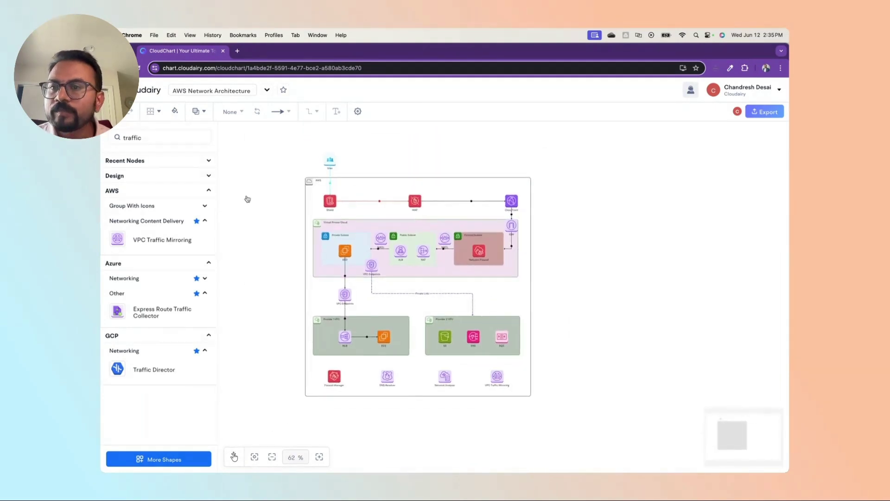